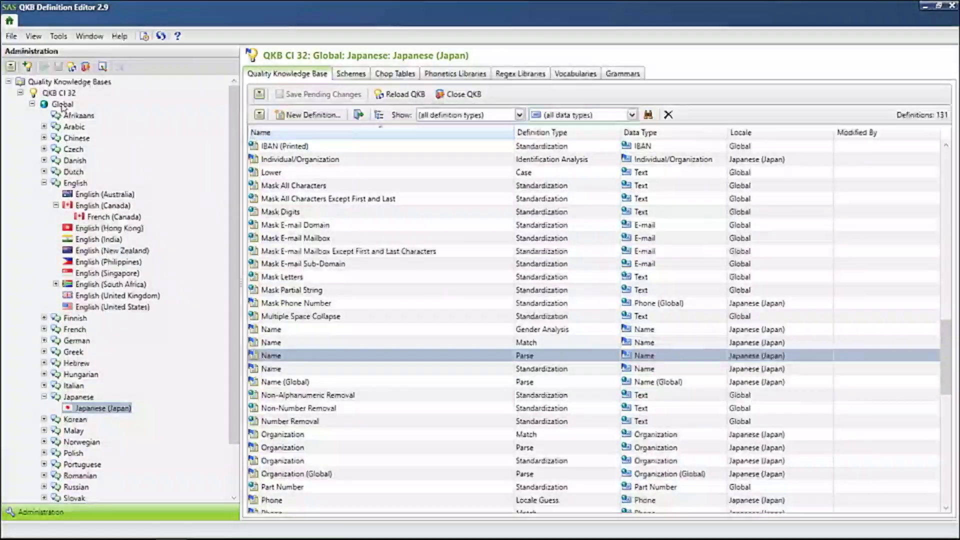
# Switch the definitions from Global to Japanese (Japan) and review the definition and data types
pyautogui.click(61, 105)
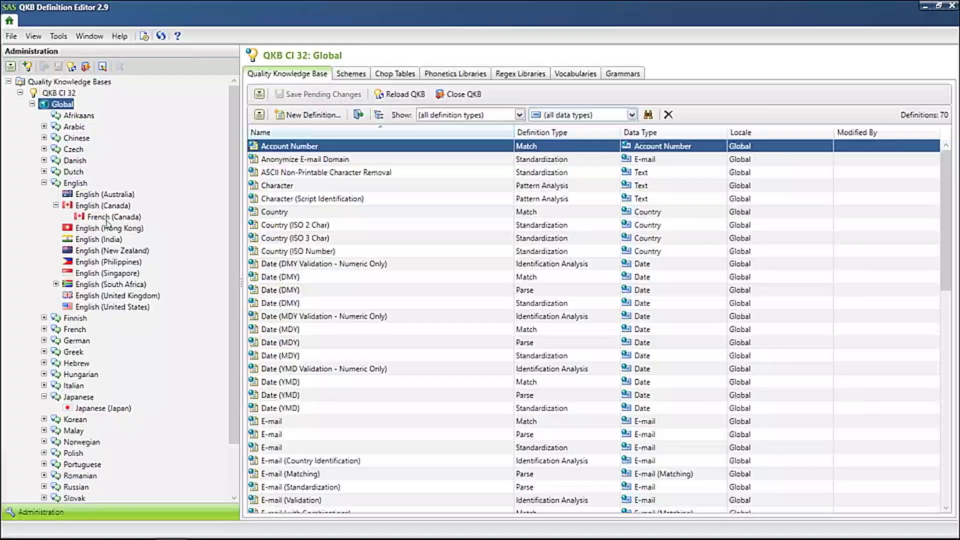
pyautogui.click(102, 408)
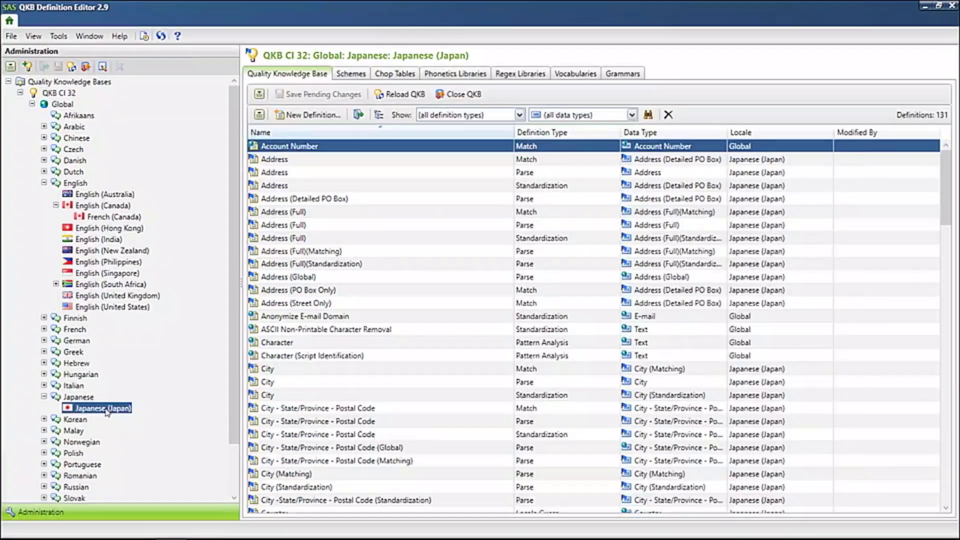
pyautogui.click(519, 114)
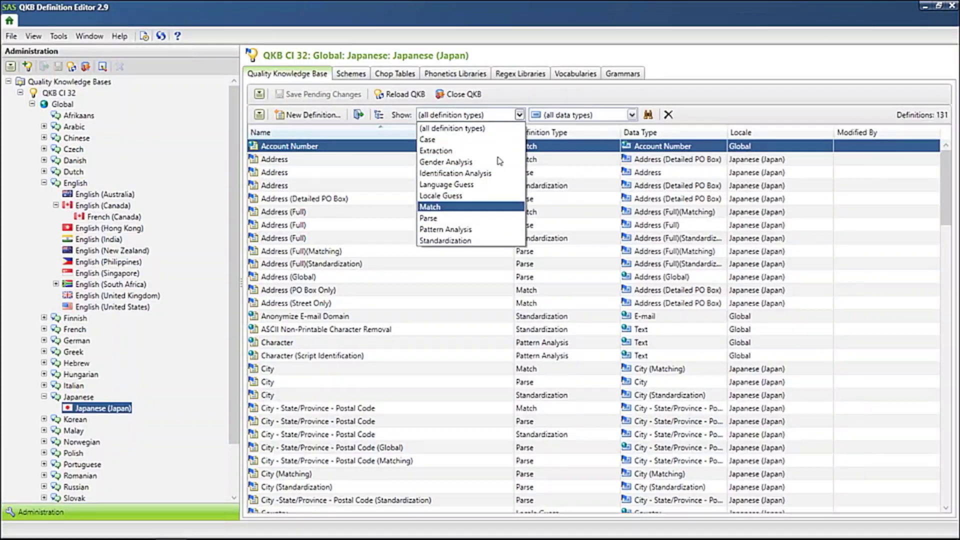
pyautogui.click(519, 115)
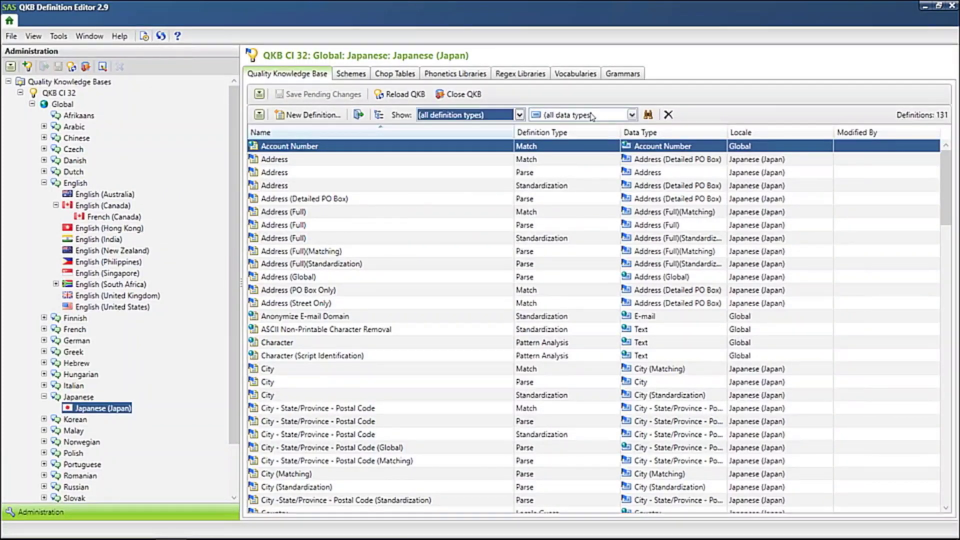
pyautogui.click(634, 115)
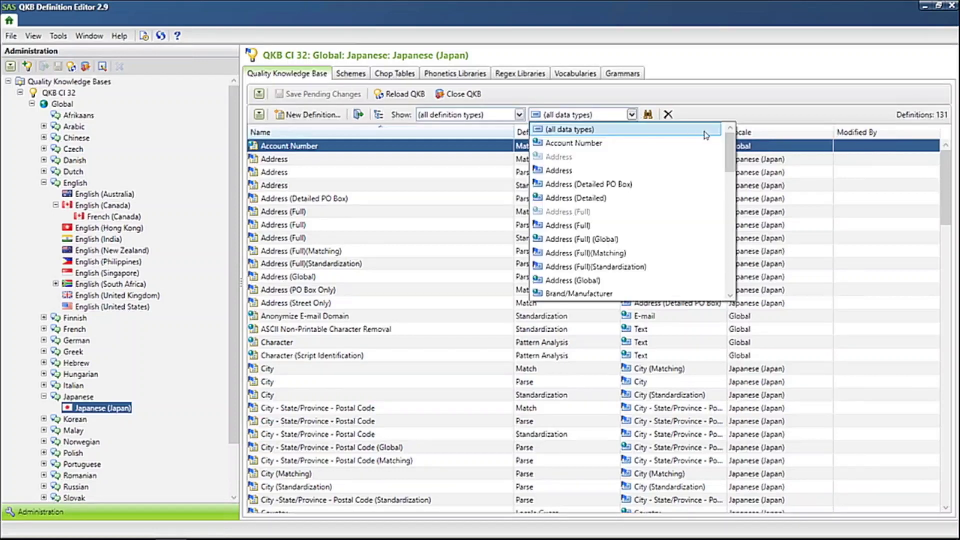
pyautogui.moveTo(731, 154)
pyautogui.mouseDown()
pyautogui.moveTo(737, 278)
pyautogui.moveTo(731, 139)
pyautogui.mouseUp()
# Browse the Schemes, Chop Tables, Phonetics, Regex, Vocabularies and Grammars tabs
pyautogui.click(349, 77)
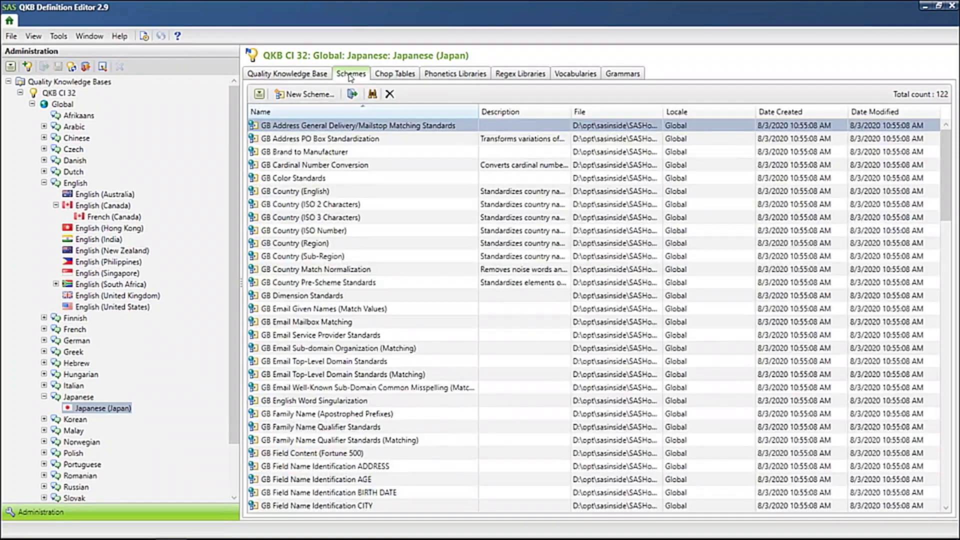
pyautogui.click(396, 75)
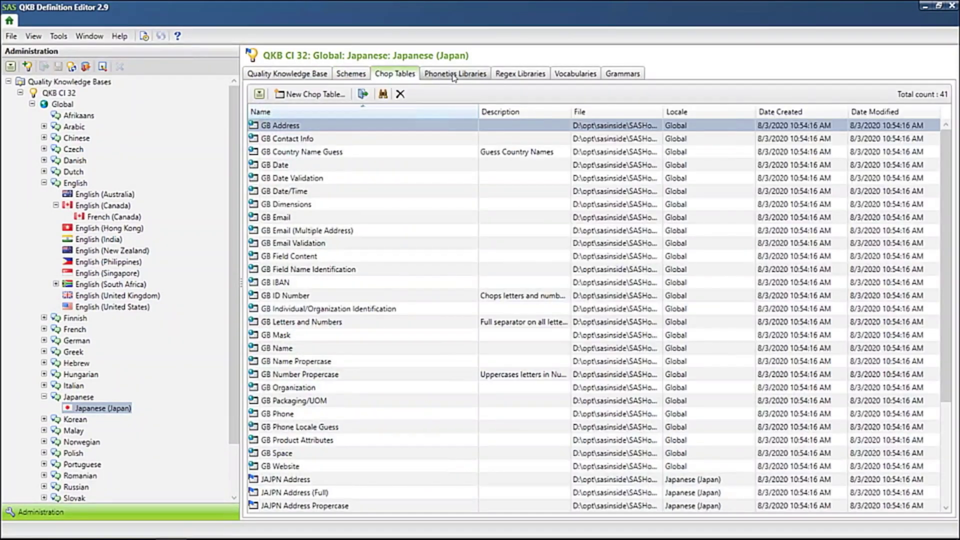
pyautogui.click(456, 74)
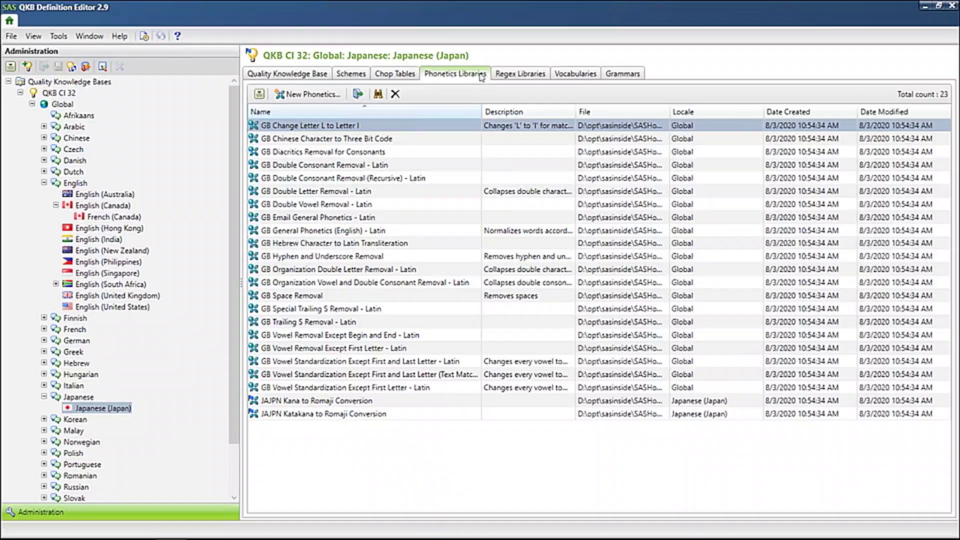
pyautogui.click(519, 74)
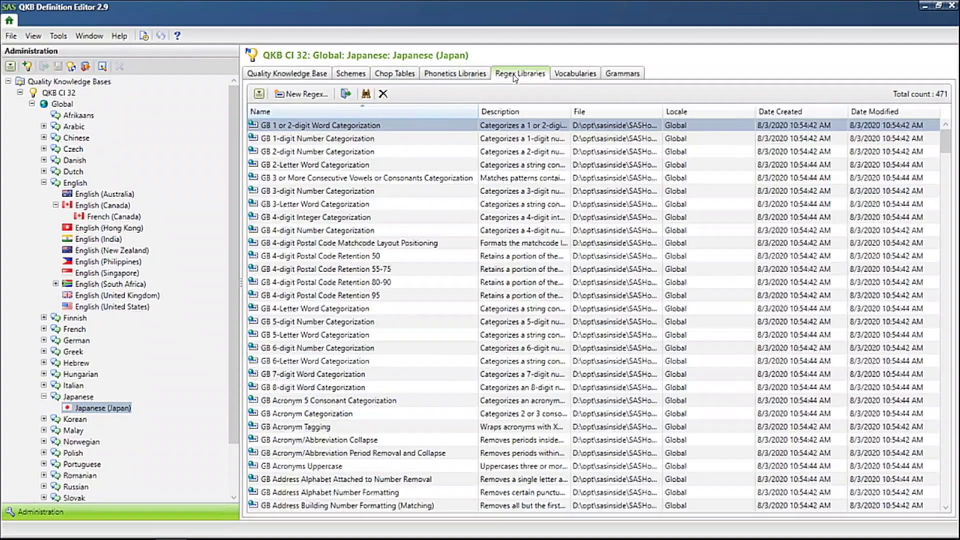
pyautogui.click(574, 74)
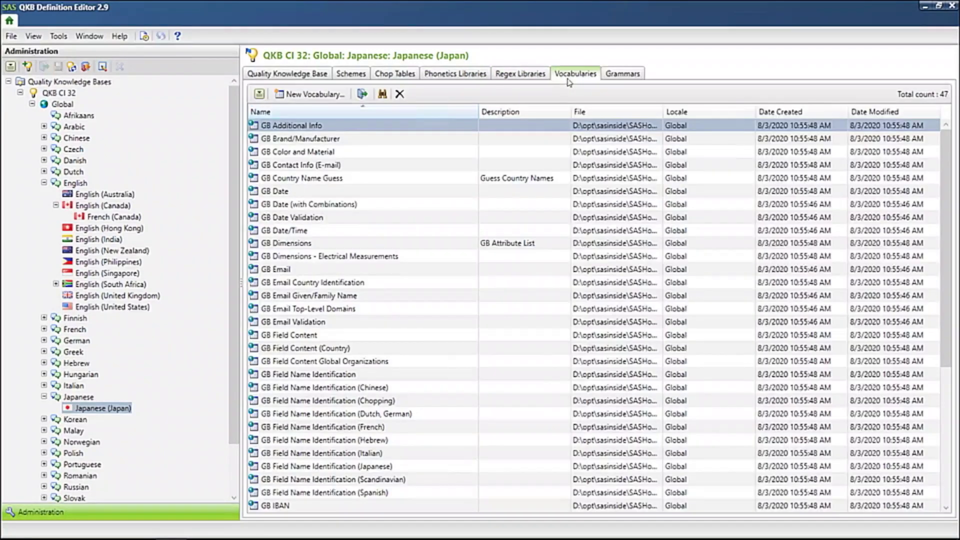
pyautogui.click(619, 75)
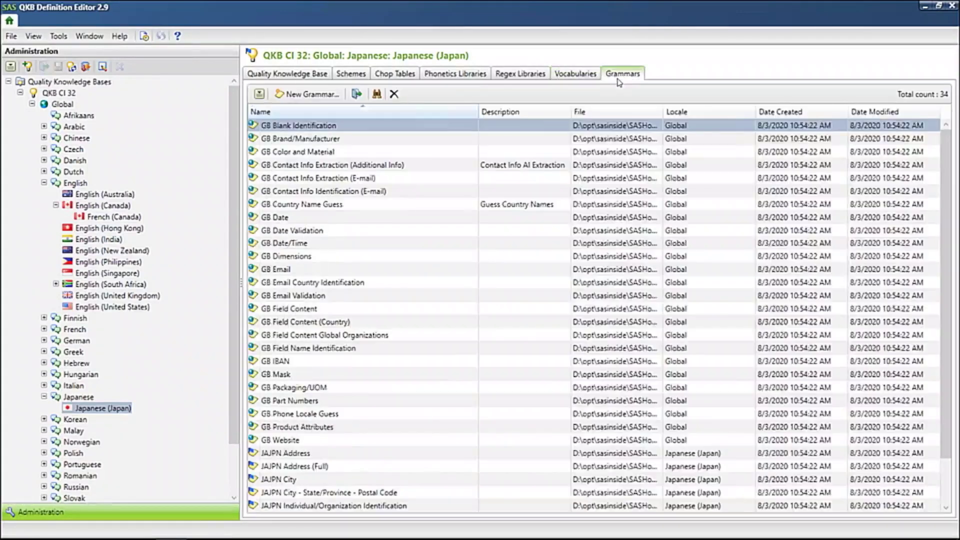
# Filter the Quality Knowledge Base list to Parse definitions and select Name
pyautogui.click(308, 78)
pyautogui.click(468, 116)
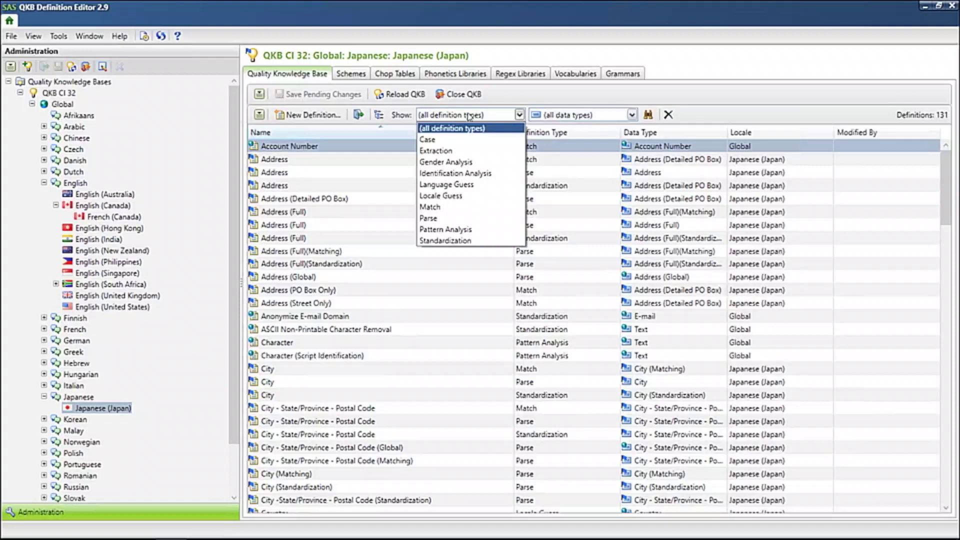
pyautogui.click(442, 220)
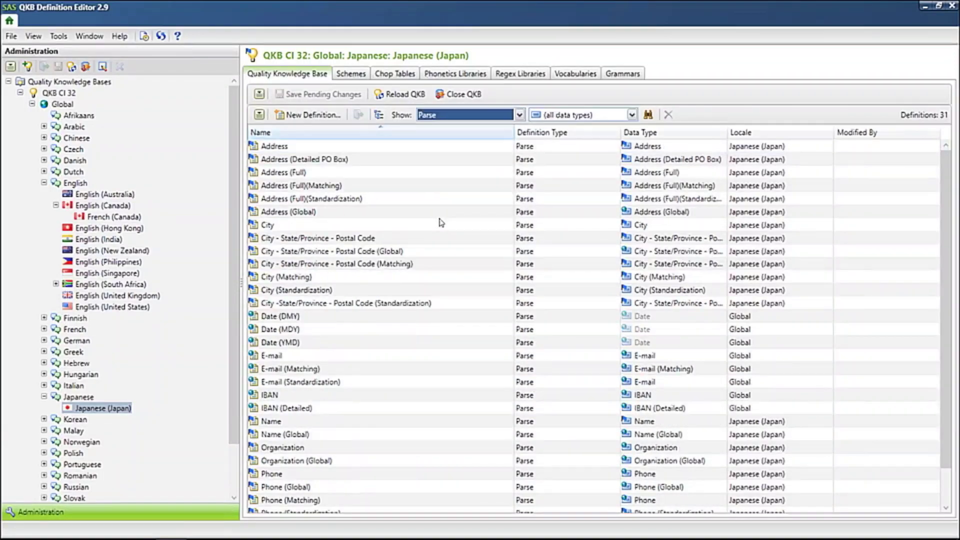
pyautogui.click(337, 423)
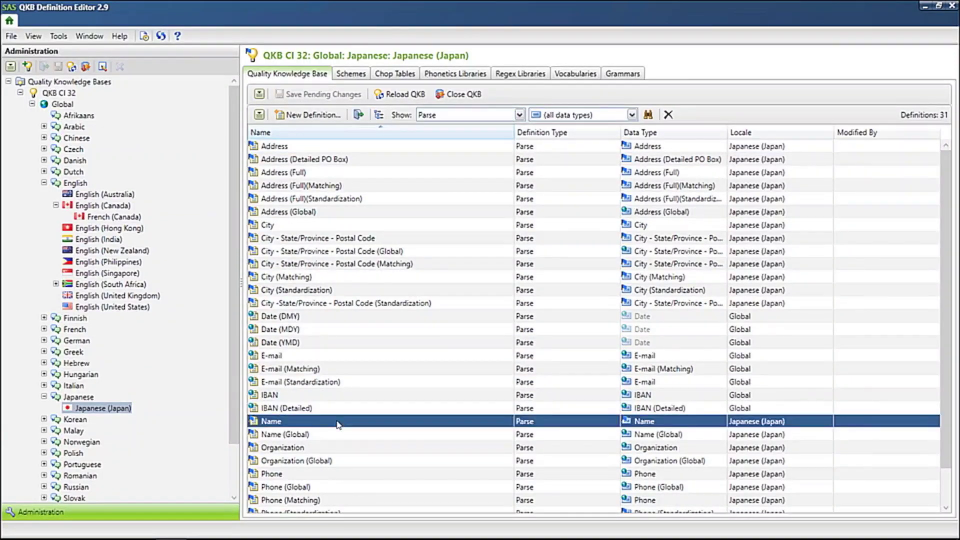
# Check Name's Token Mappings results for the hiragana, katakana and Suzuki Ichiro samples
pyautogui.doubleClick(337, 426)
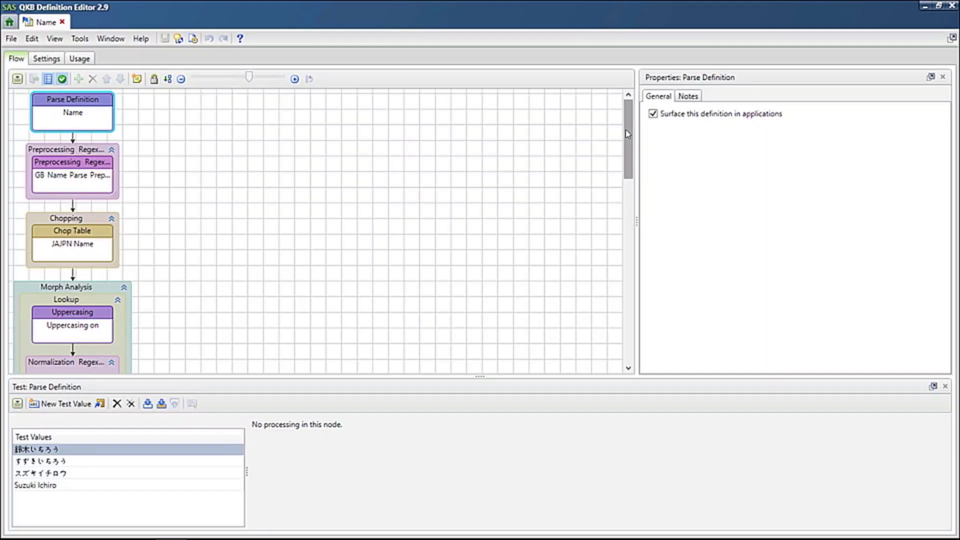
pyautogui.moveTo(626, 134); pyautogui.dragTo(633, 334)
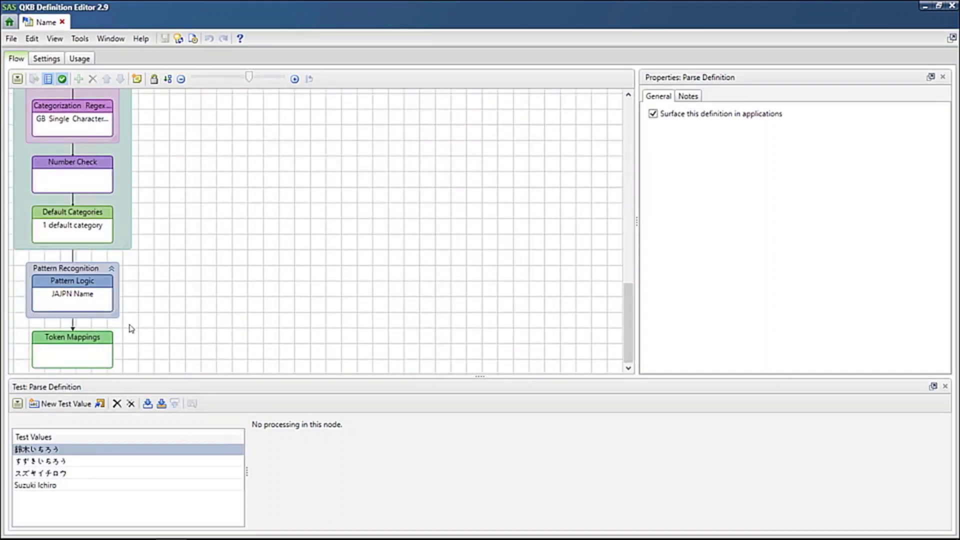
pyautogui.click(86, 342)
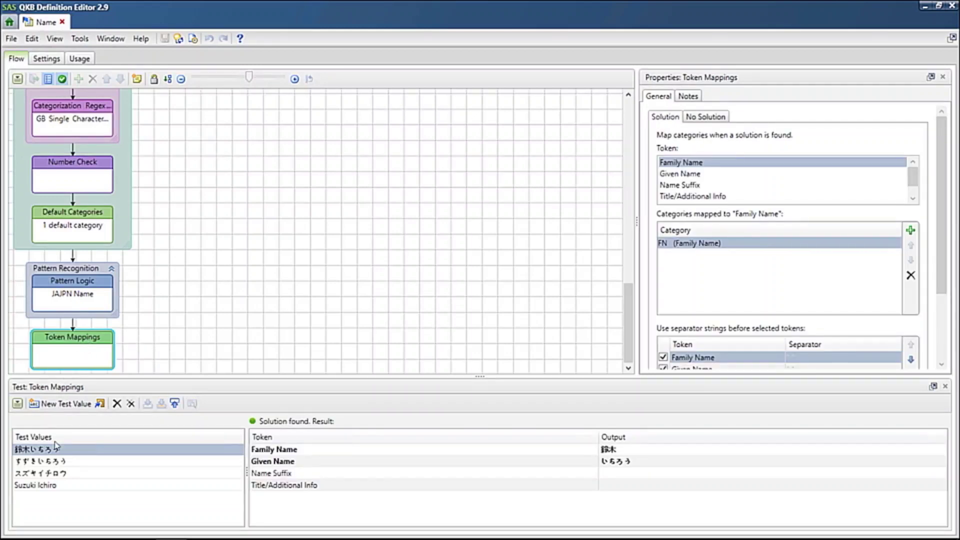
pyautogui.click(54, 463)
pyautogui.click(50, 474)
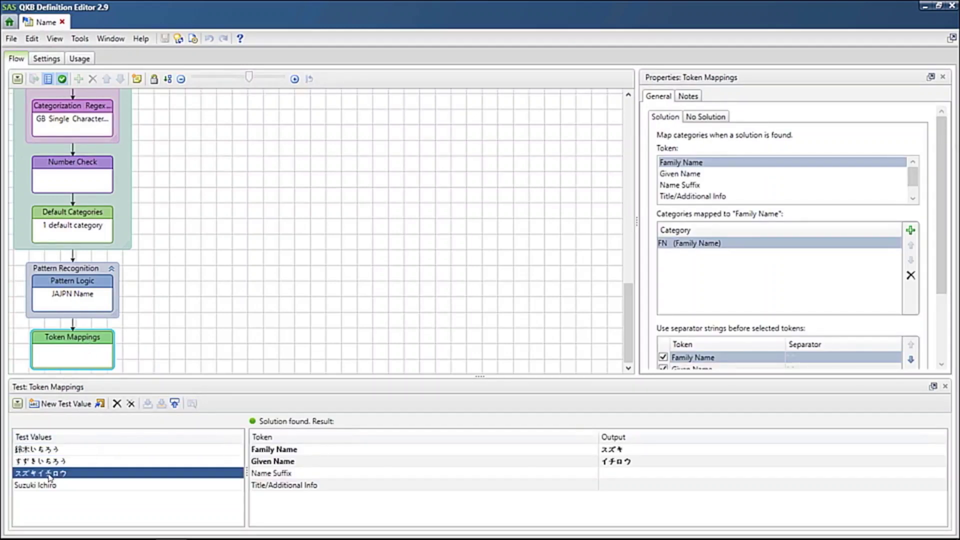
pyautogui.click(43, 487)
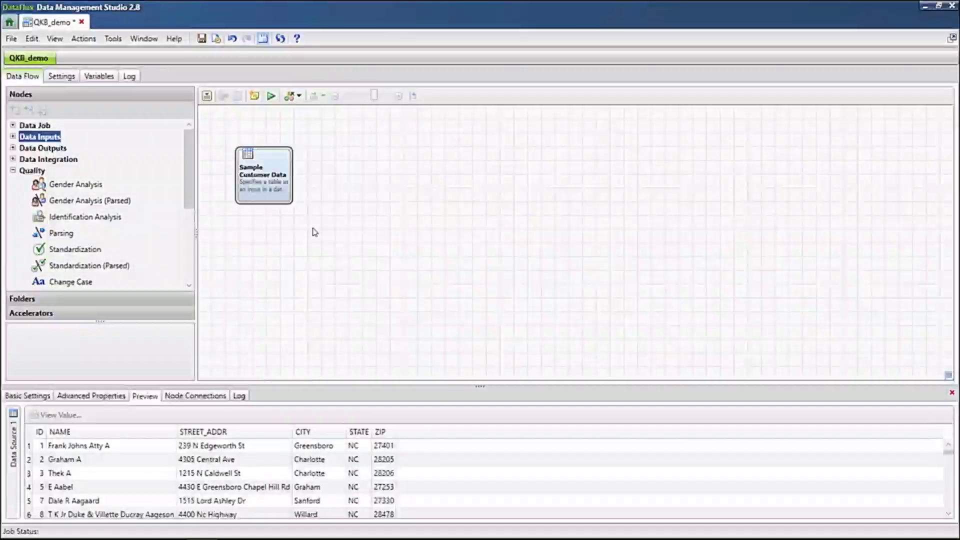
# Add a Gender Analysis step on NAME with English (United States) locale and Name definition
pyautogui.moveTo(76, 186); pyautogui.dragTo(352, 177)
pyautogui.click(383, 172)
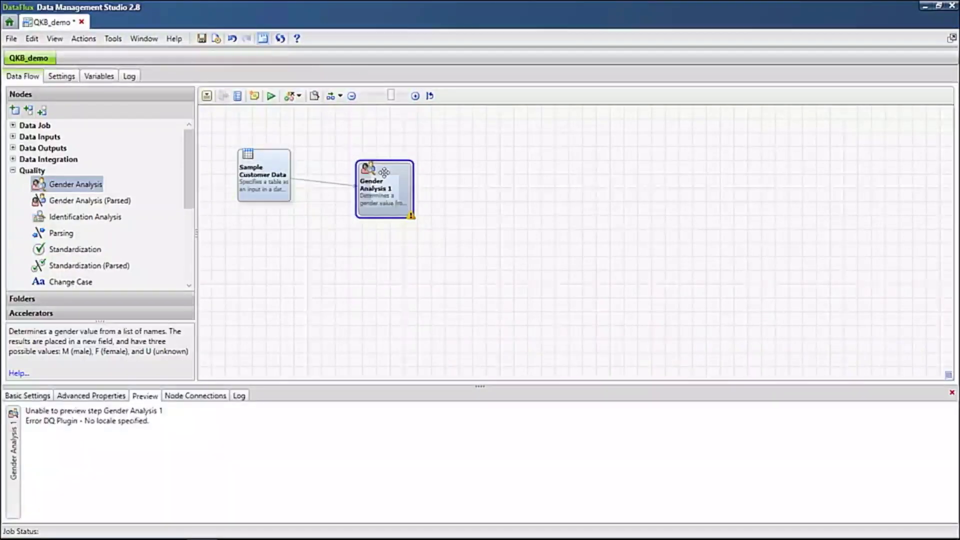
pyautogui.doubleClick(387, 188)
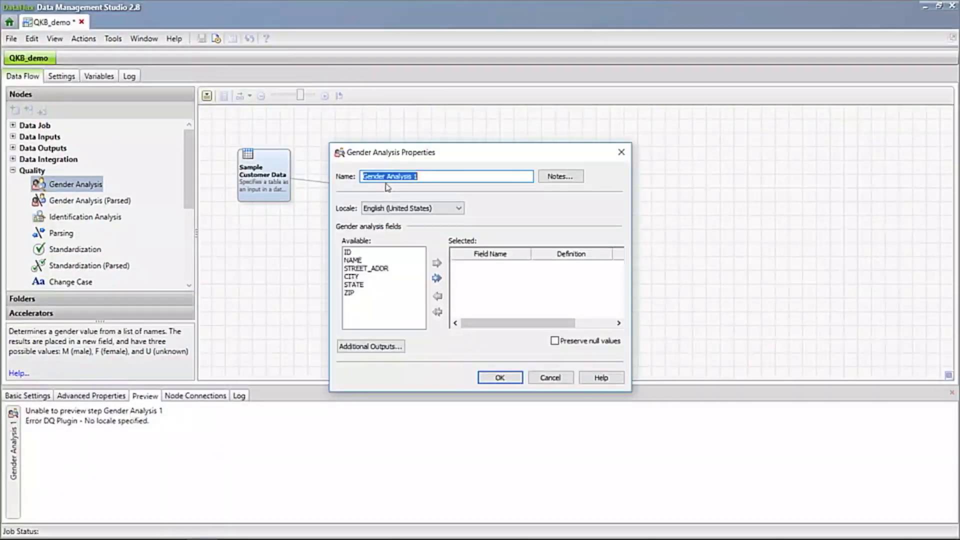
pyautogui.click(375, 260)
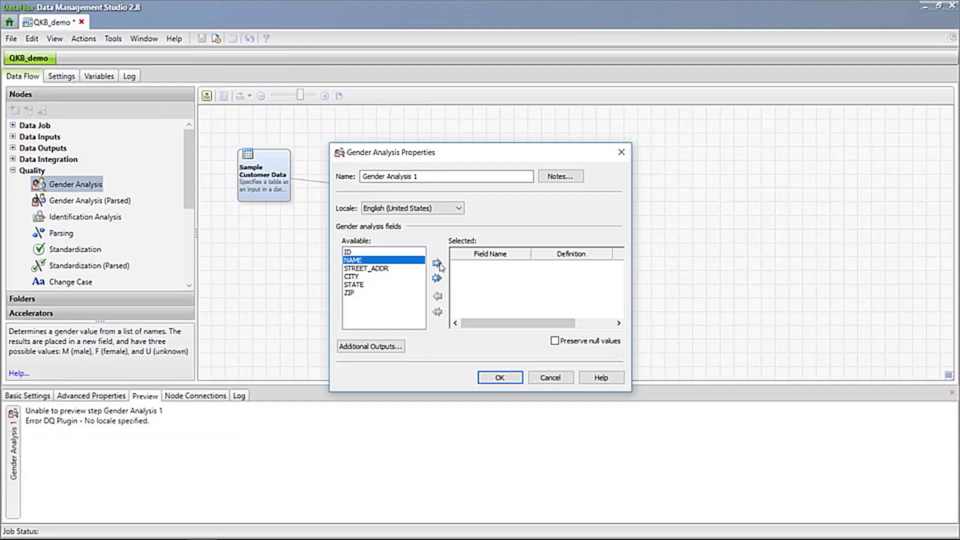
pyautogui.click(437, 264)
pyautogui.click(458, 208)
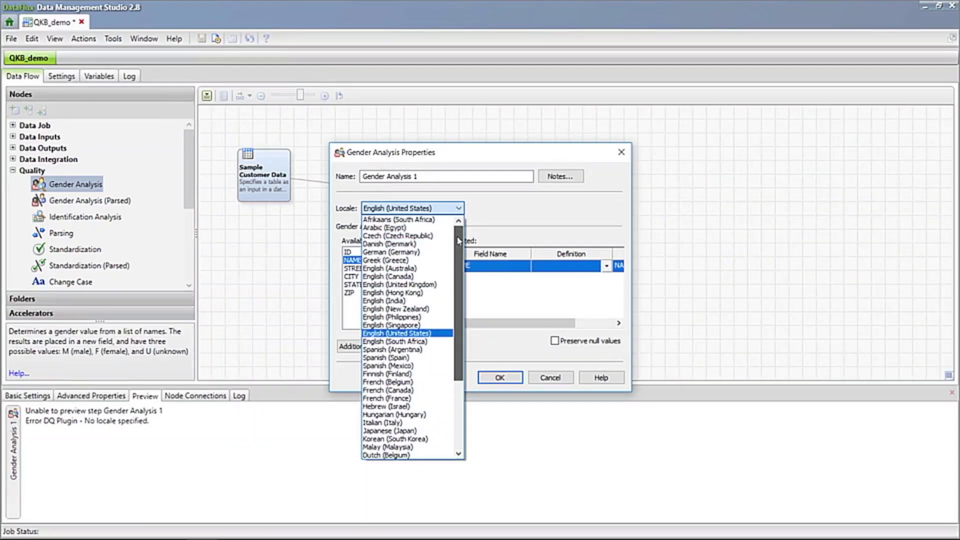
pyautogui.scroll(-3, 460, 258)
pyautogui.scroll(-3, 460, 258)
pyautogui.scroll(6, 477, 250)
pyautogui.click(505, 232)
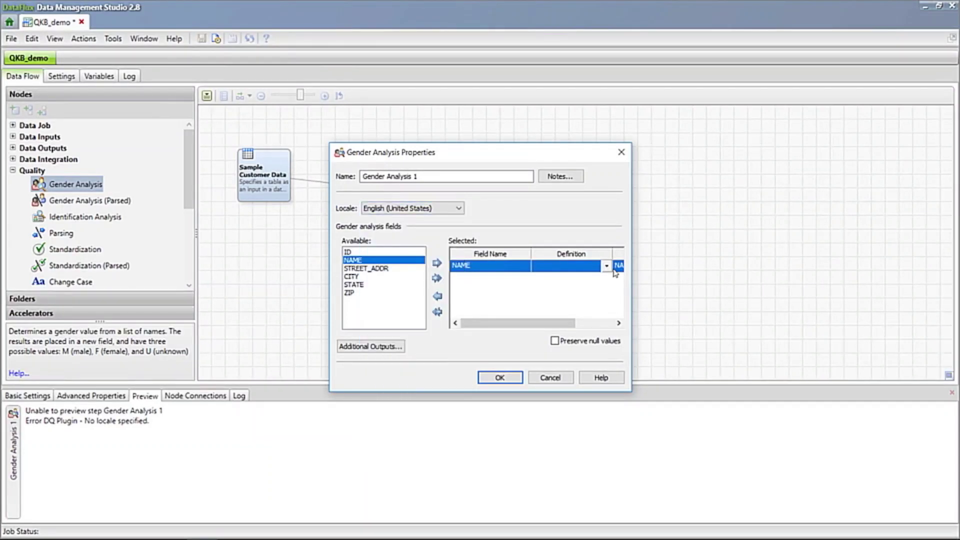
pyautogui.click(606, 266)
pyautogui.click(571, 278)
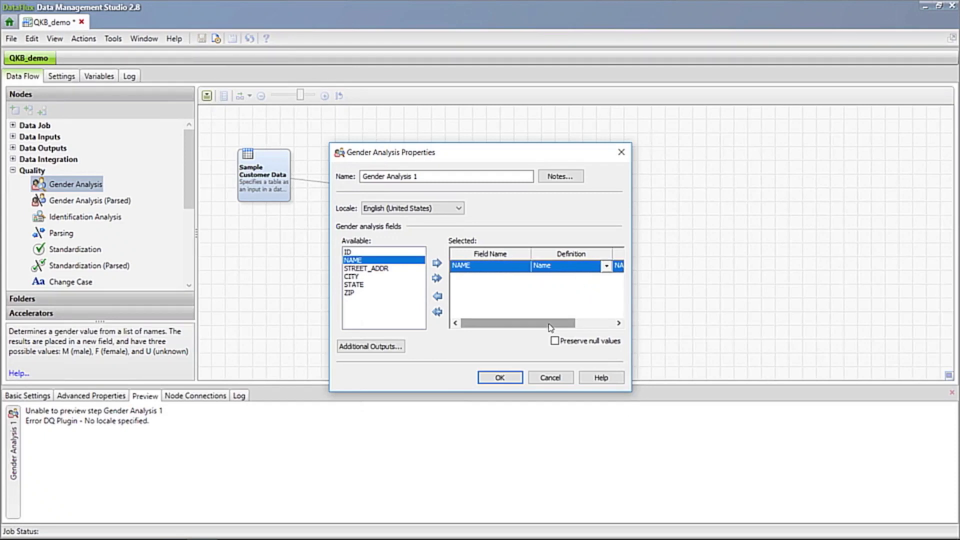
# Pass all input fields through as additional outputs and confirm the Gender Analysis settings
pyautogui.click(614, 322)
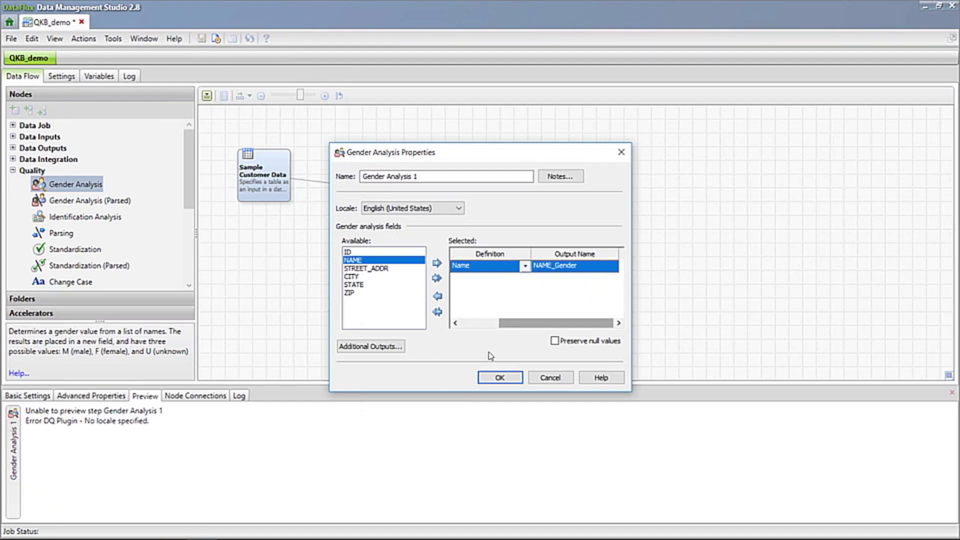
pyautogui.click(396, 346)
pyautogui.click(433, 258)
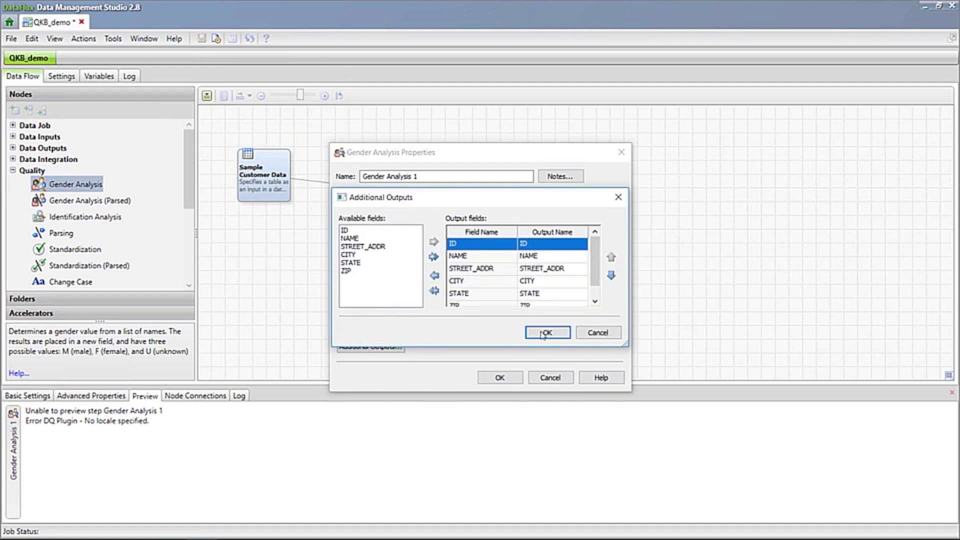
pyautogui.click(547, 333)
pyautogui.click(500, 376)
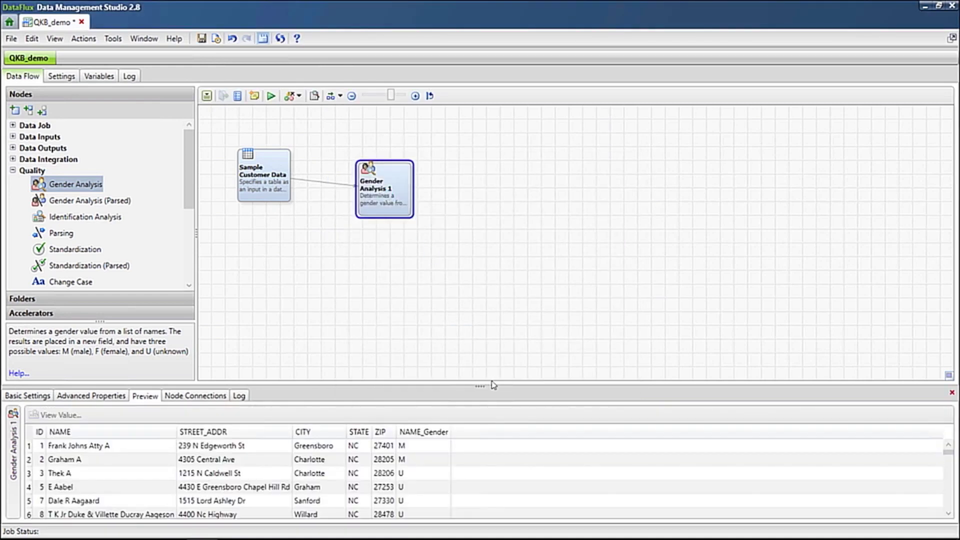
# Review the NAME_Gender preview, move Gender Analysis 1 right, and select Sample Customer Data
pyautogui.moveTo(474, 335); pyautogui.dragTo(474, 304)
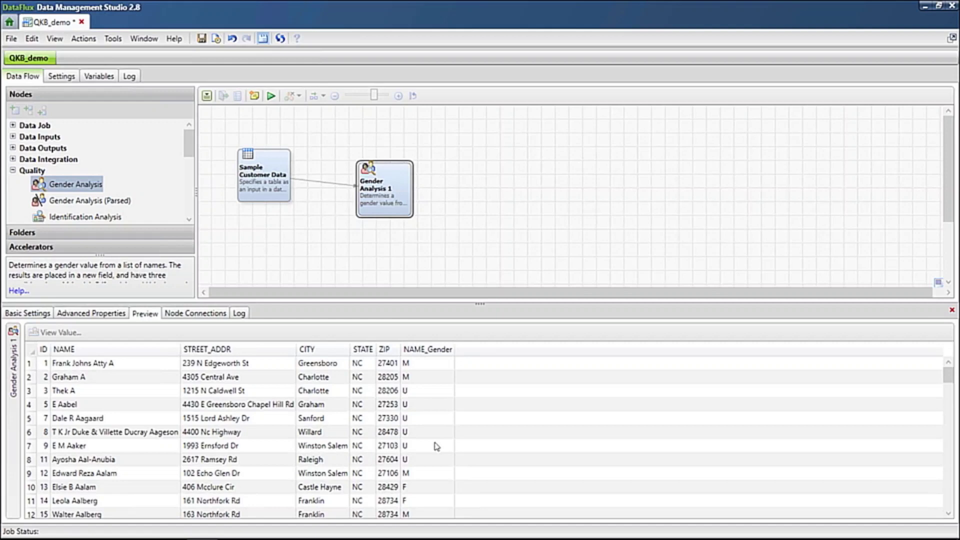
pyautogui.click(427, 473)
pyautogui.scroll(-1, 428, 475)
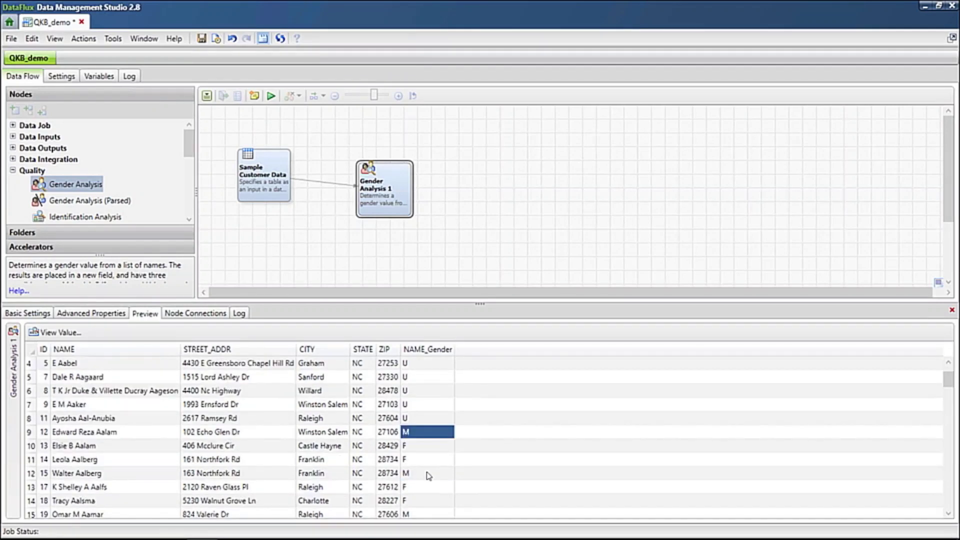
pyautogui.scroll(-1, 427, 474)
pyautogui.scroll(-1, 427, 475)
pyautogui.click(386, 177)
pyautogui.moveTo(386, 177); pyautogui.dragTo(413, 163)
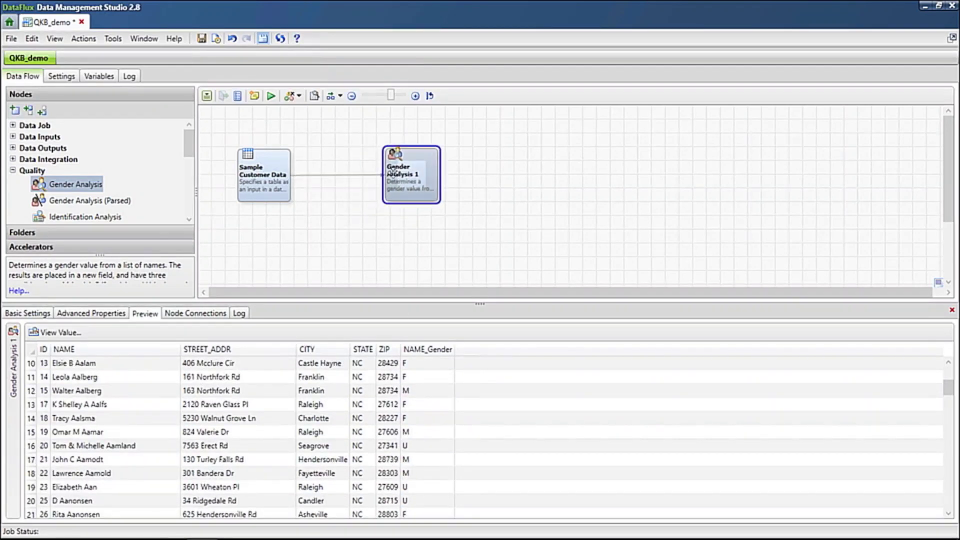
pyautogui.click(286, 177)
# Replace Sample Customer Data with an External Data Provider feeding Gender Analysis
pyautogui.press('Delete')
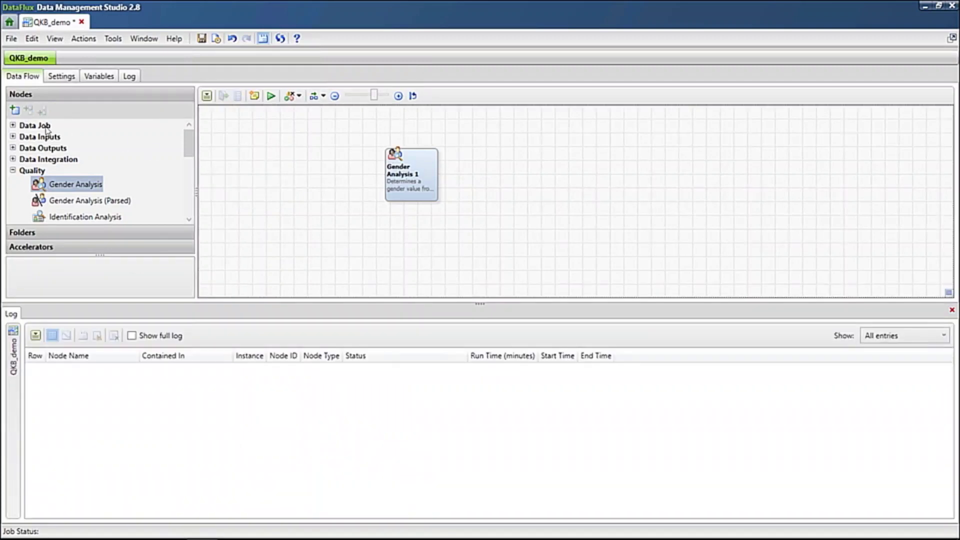
pyautogui.click(12, 137)
pyautogui.scroll(-1, 86, 172)
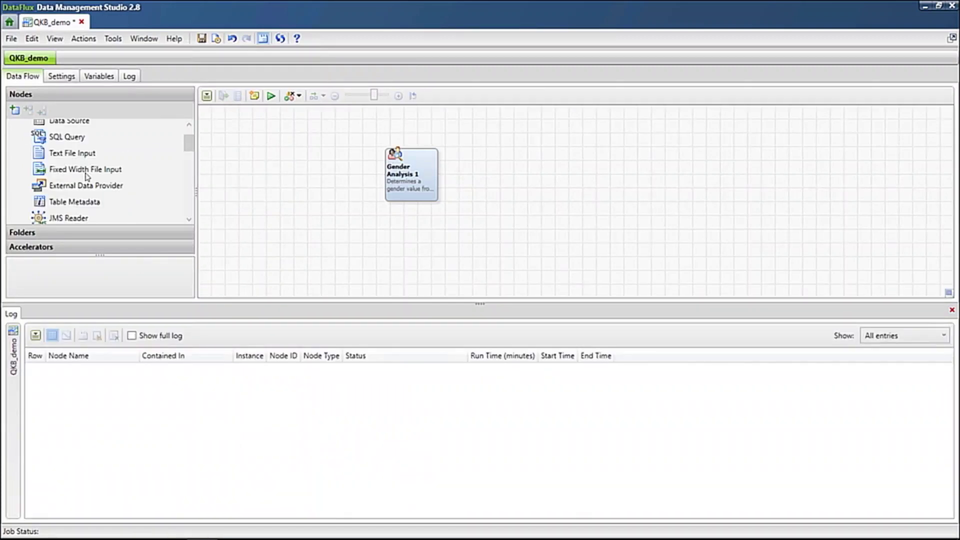
pyautogui.click(83, 187)
pyautogui.moveTo(82, 188)
pyautogui.mouseDown()
pyautogui.moveTo(259, 169)
pyautogui.moveTo(411, 180)
pyautogui.mouseUp()
pyautogui.moveTo(280, 185); pyautogui.dragTo(278, 171)
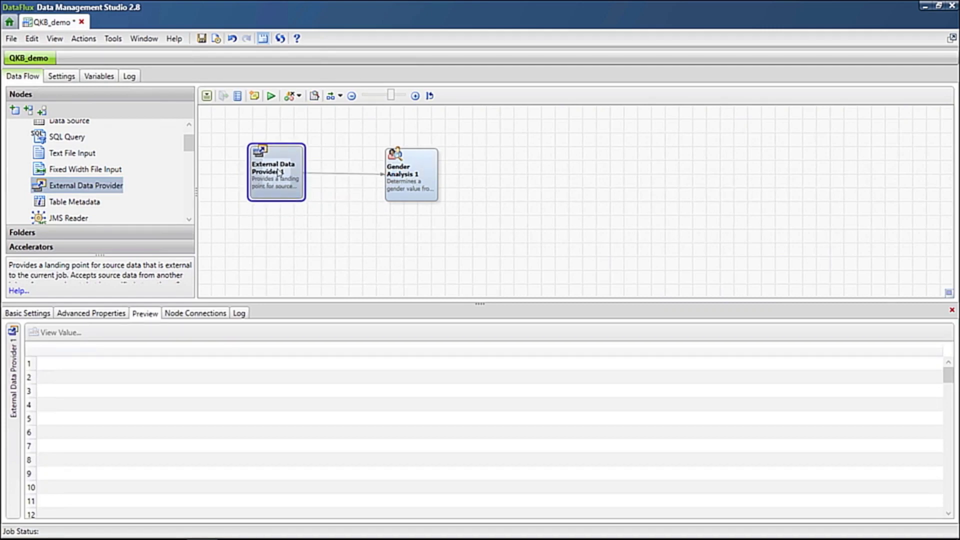
# Give the External Data Provider one input field, Name, with length 255
pyautogui.doubleClick(279, 173)
pyautogui.click(609, 242)
pyautogui.click(370, 248)
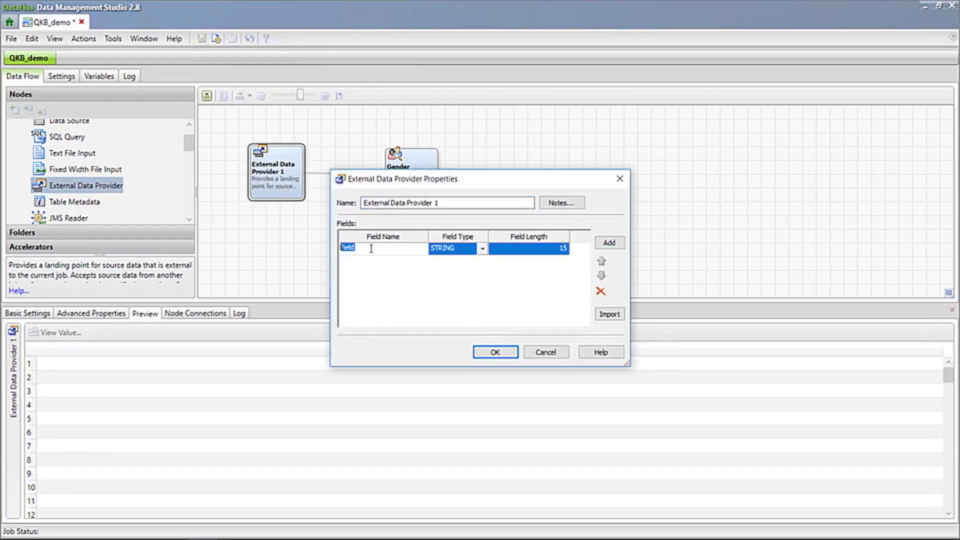
pyautogui.write('Name')
pyautogui.press('Return')
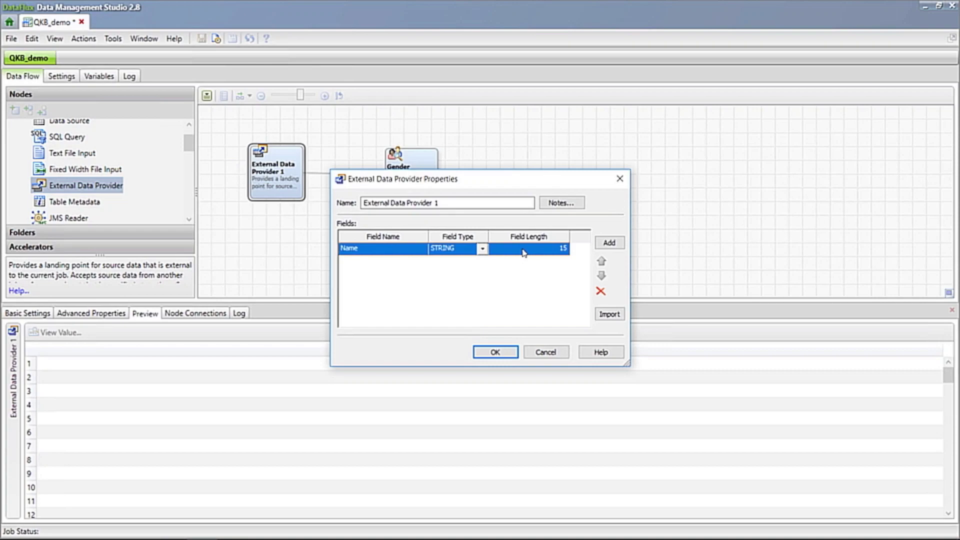
pyautogui.click(522, 252)
pyautogui.write('255')
pyautogui.press('Return')
pyautogui.click(495, 352)
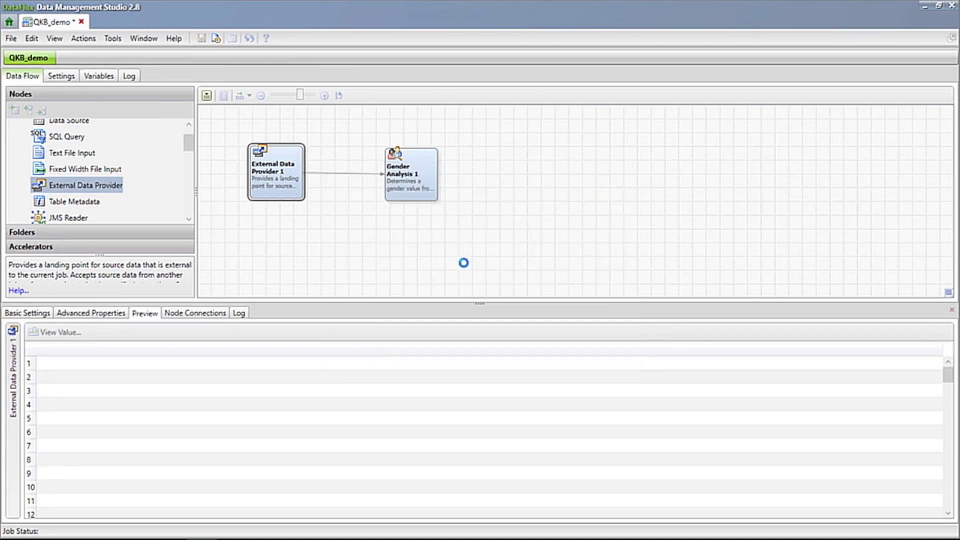
# Limit Gender Analysis 1 additional outputs to the Name field only
pyautogui.doubleClick(410, 179)
pyautogui.click(382, 345)
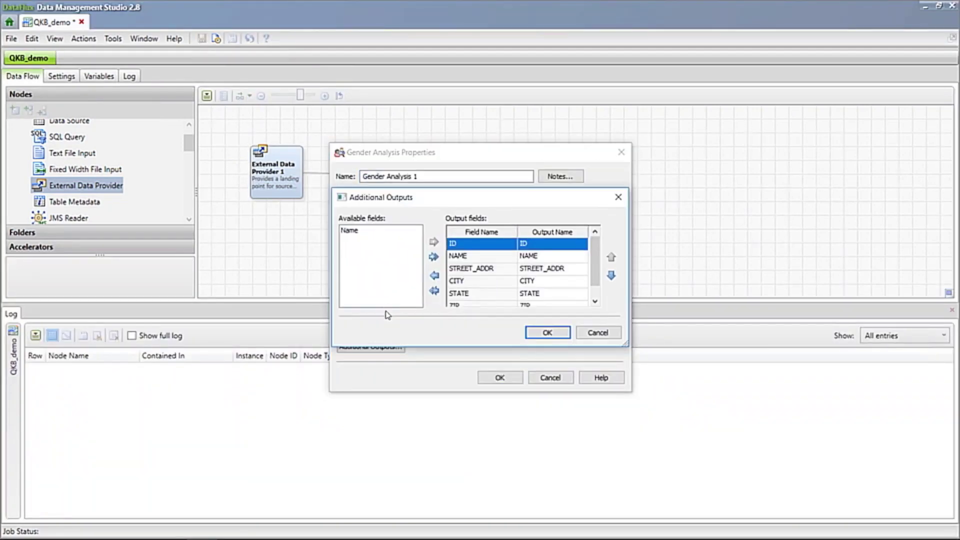
pyautogui.click(434, 291)
pyautogui.click(433, 256)
pyautogui.click(546, 332)
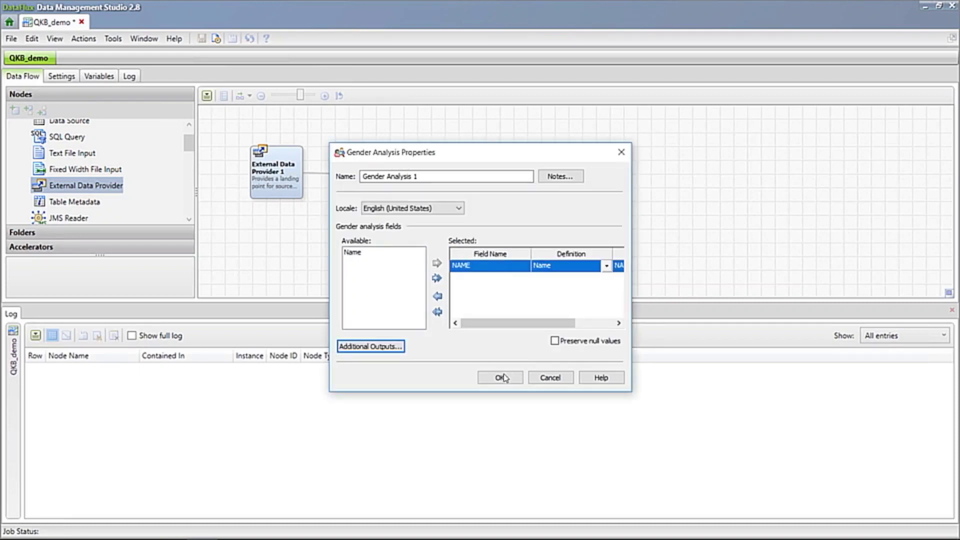
pyautogui.click(499, 376)
pyautogui.click(407, 223)
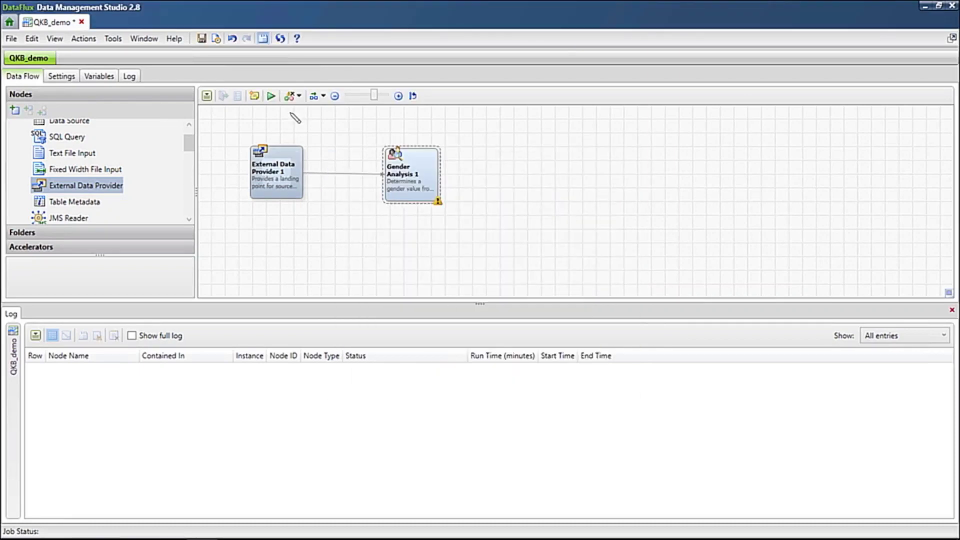
# Save QKB_demo and import it into Real-Time Data Services
pyautogui.click(202, 40)
pyautogui.click(9, 22)
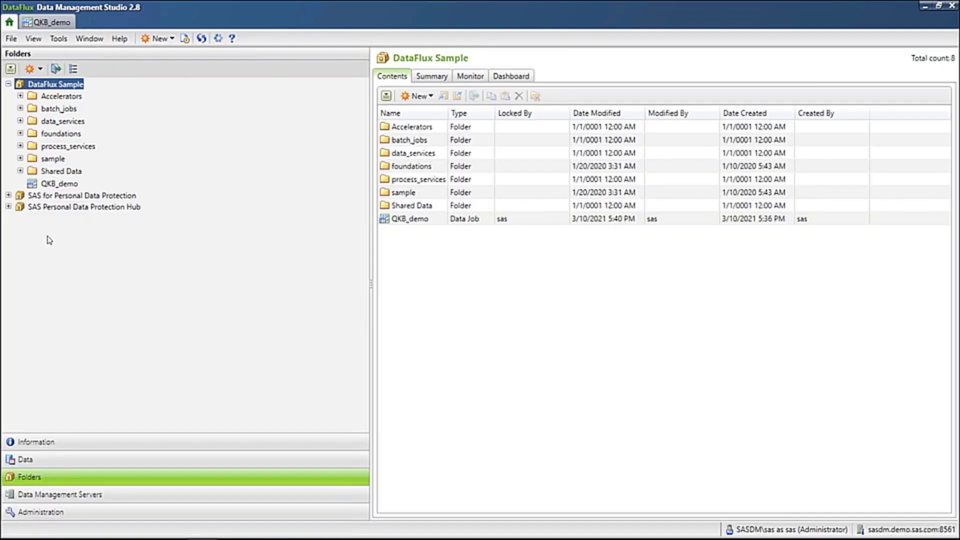
pyautogui.rightClick(83, 132)
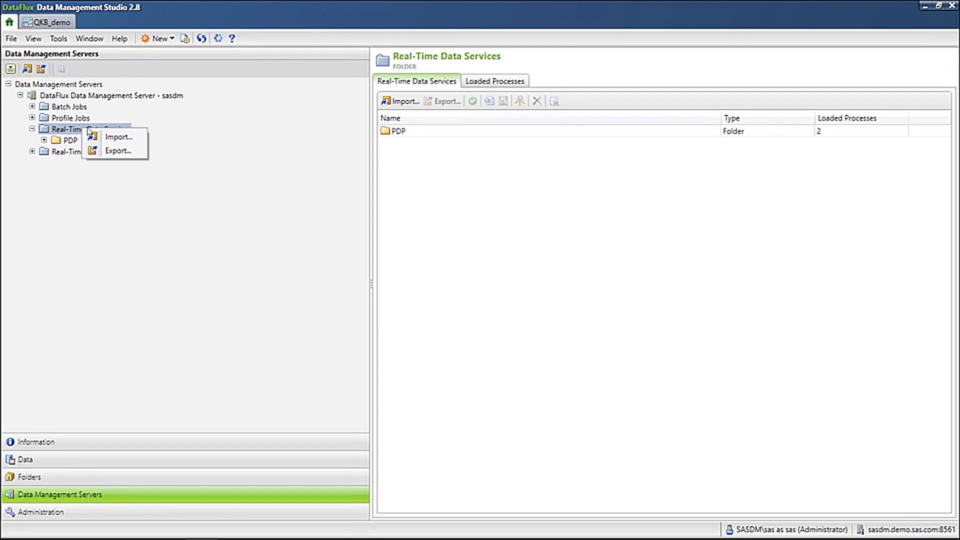
pyautogui.click(109, 137)
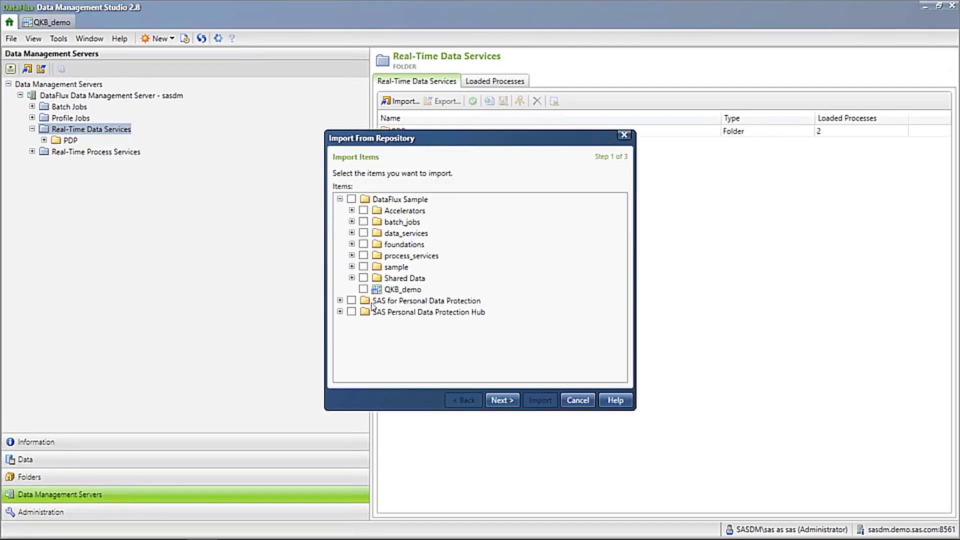
pyautogui.click(363, 289)
pyautogui.click(501, 399)
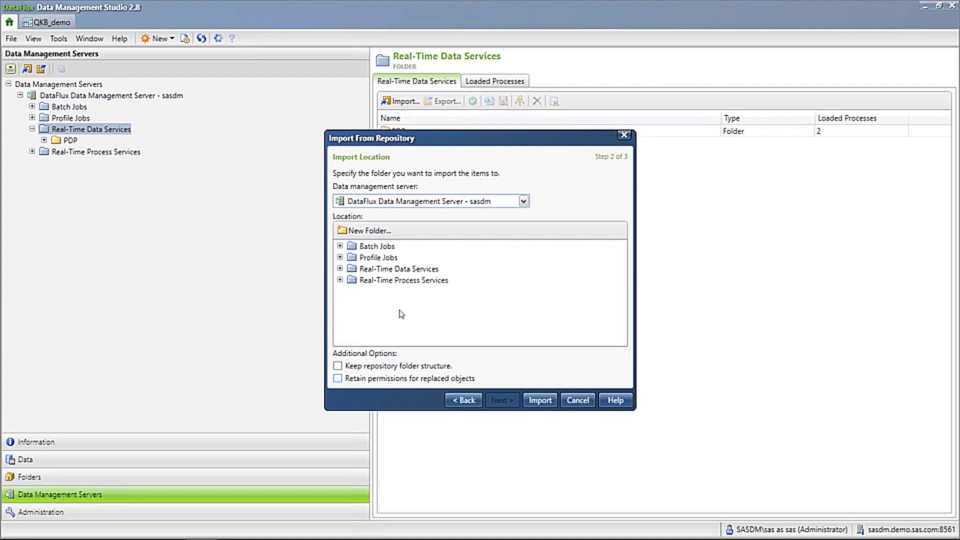
pyautogui.click(391, 268)
pyautogui.click(540, 399)
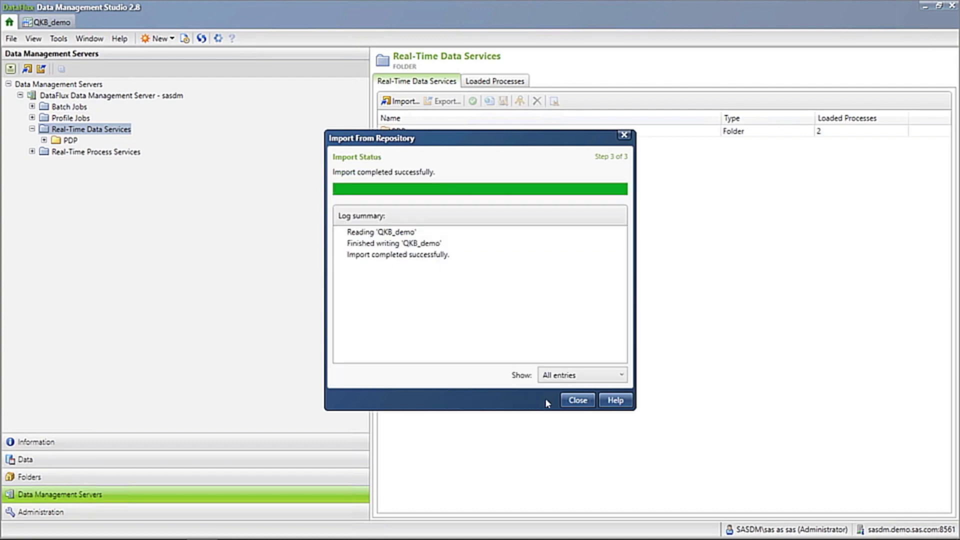
pyautogui.click(576, 399)
pyautogui.rightClick(95, 152)
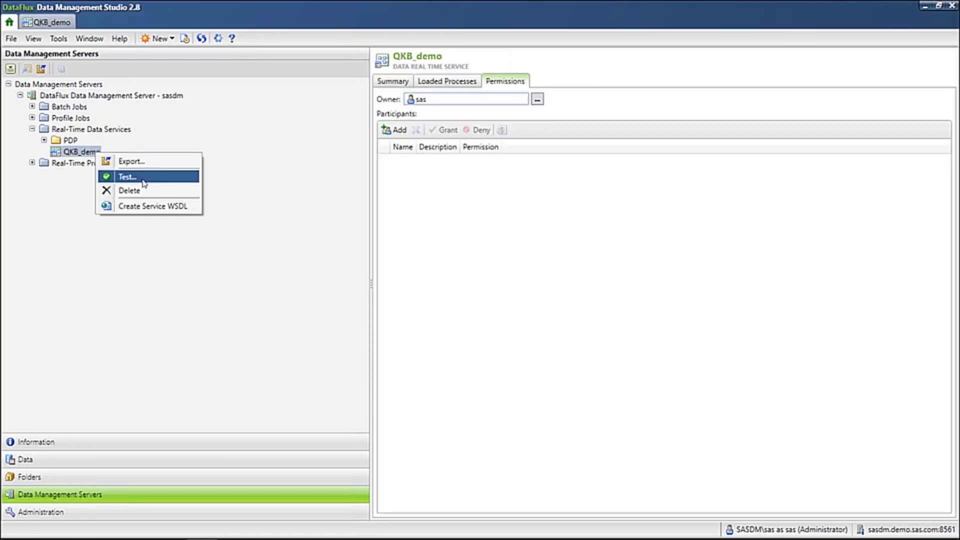
pyautogui.click(142, 178)
pyautogui.click(338, 196)
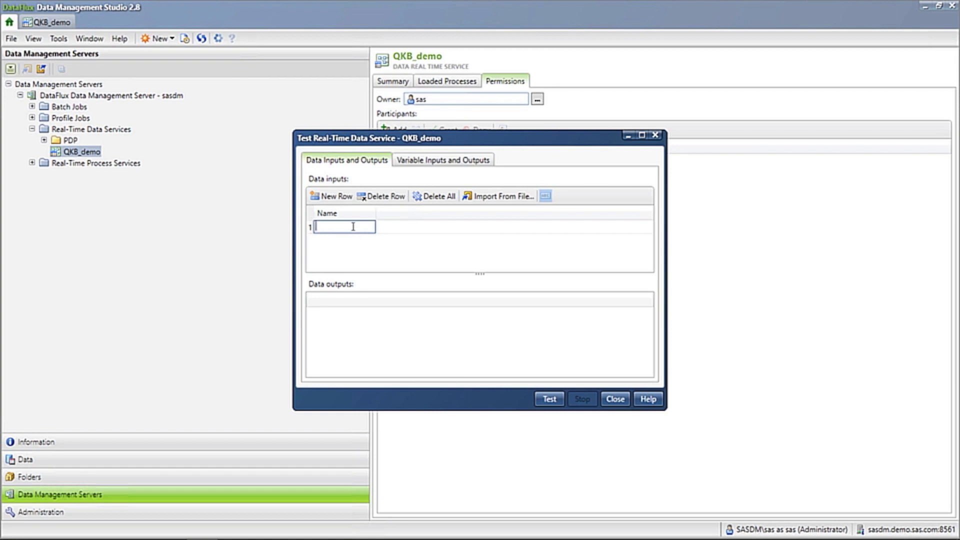
pyautogui.write('rs')
pyautogui.press('Return')
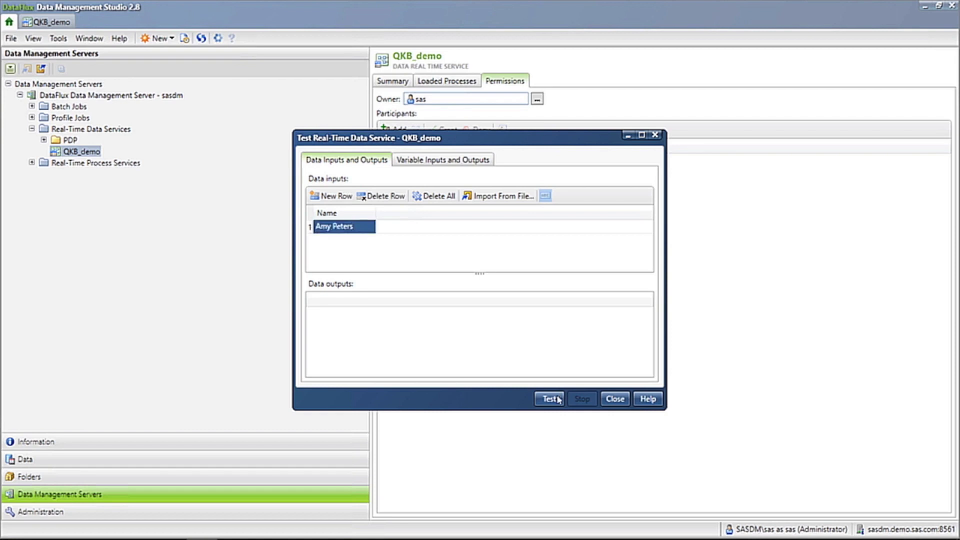
pyautogui.click(558, 400)
pyautogui.click(615, 399)
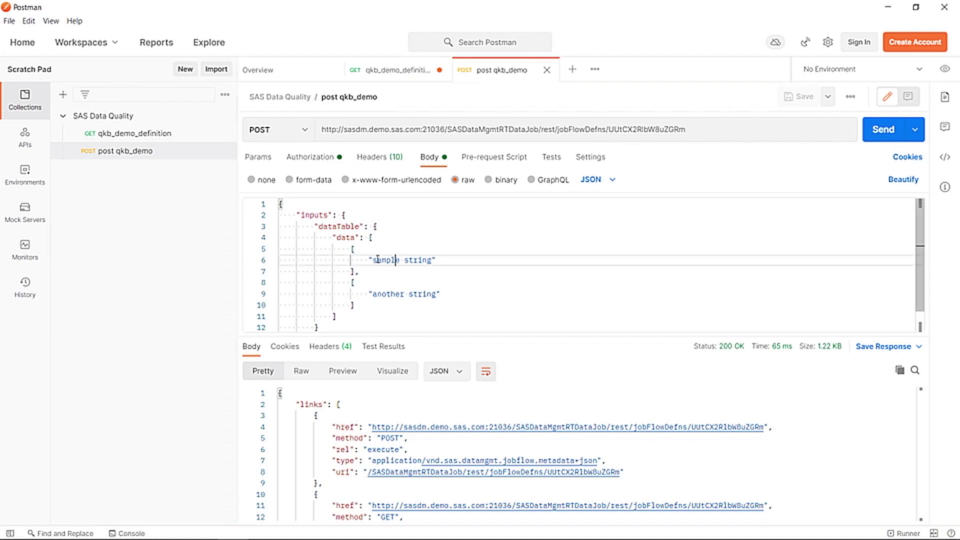
pyautogui.moveTo(373, 260); pyautogui.dragTo(432, 260)
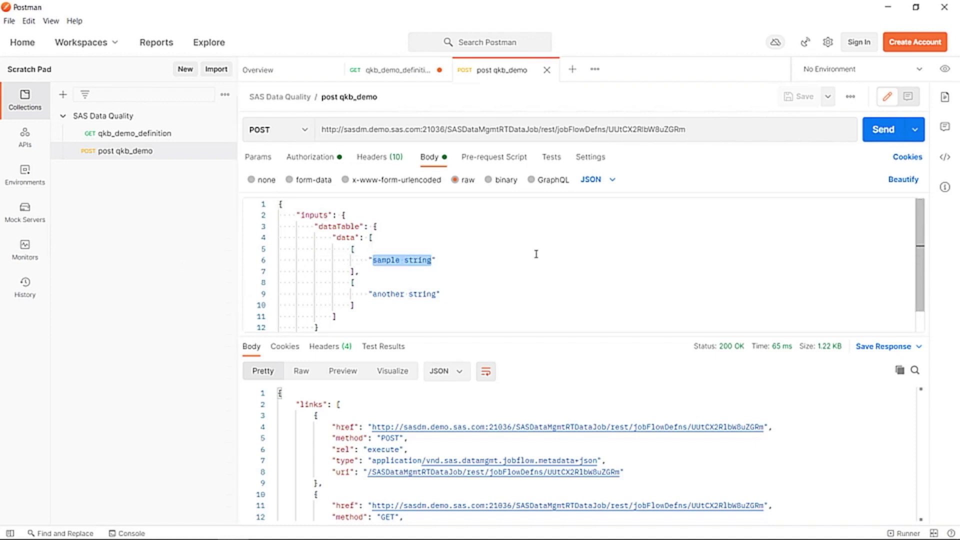
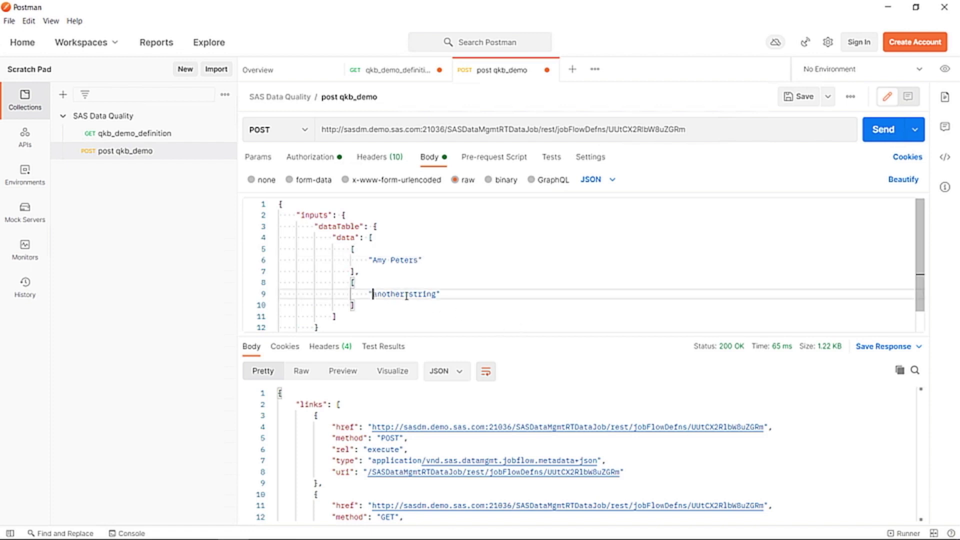
pyautogui.moveTo(372, 294); pyautogui.dragTo(435, 295)
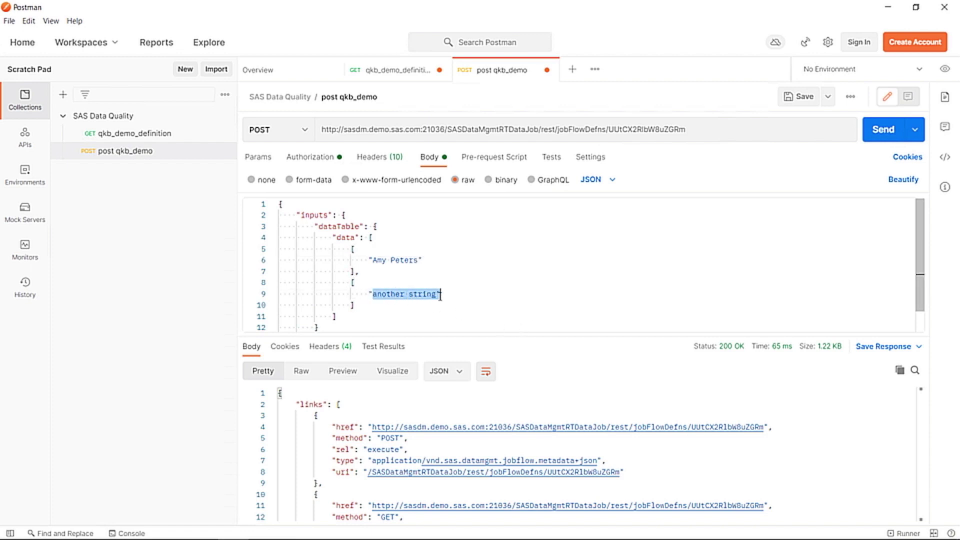
pyautogui.write('F')
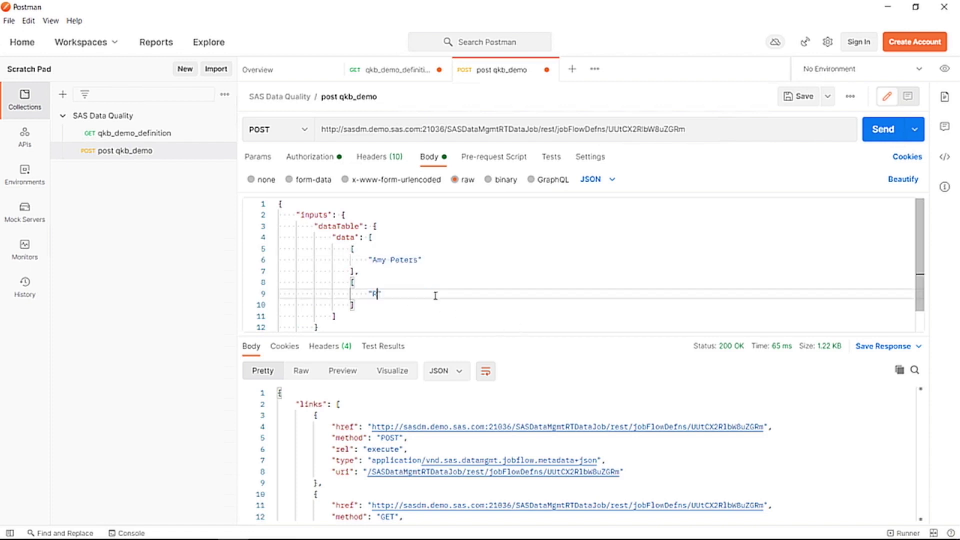
pyautogui.write('sta')
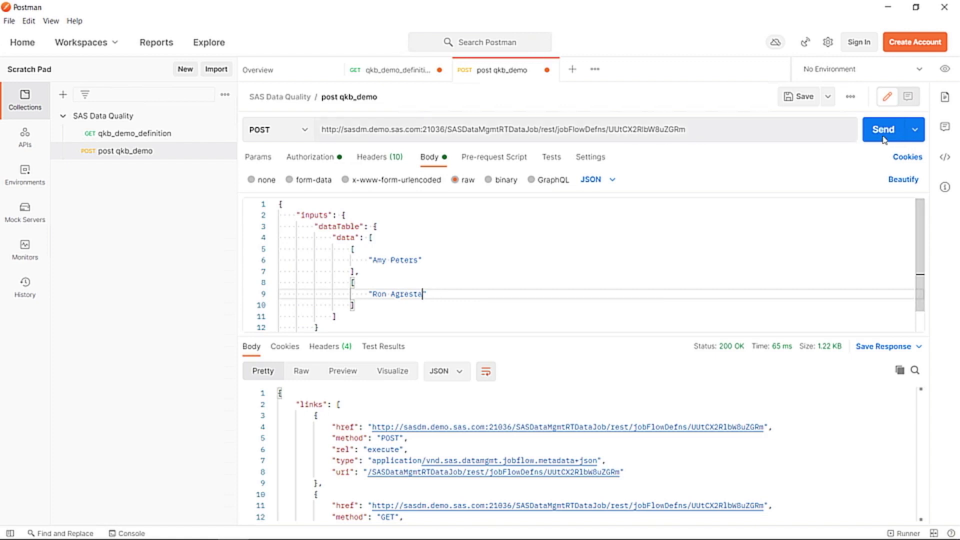
pyautogui.click(885, 140)
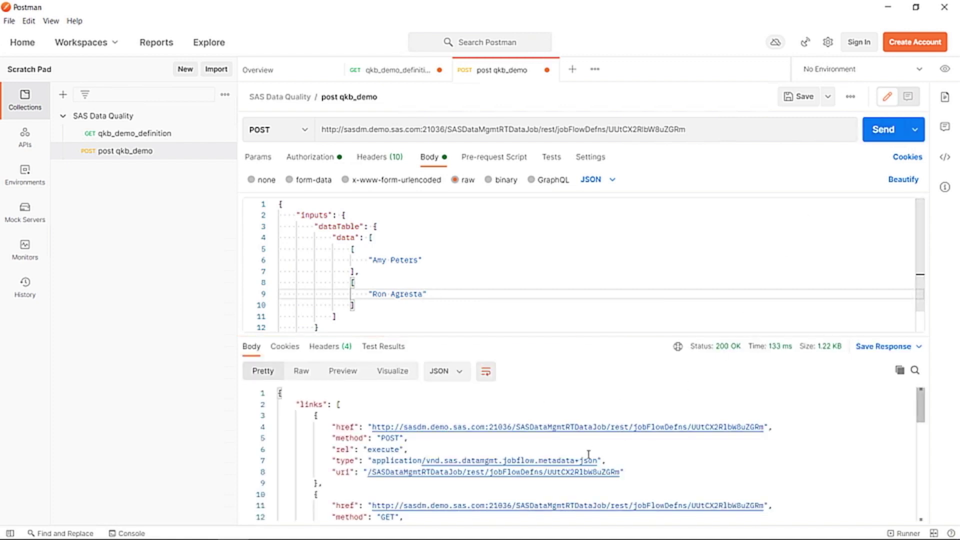
pyautogui.scroll(-3, 590, 454)
pyautogui.scroll(-3, 587, 454)
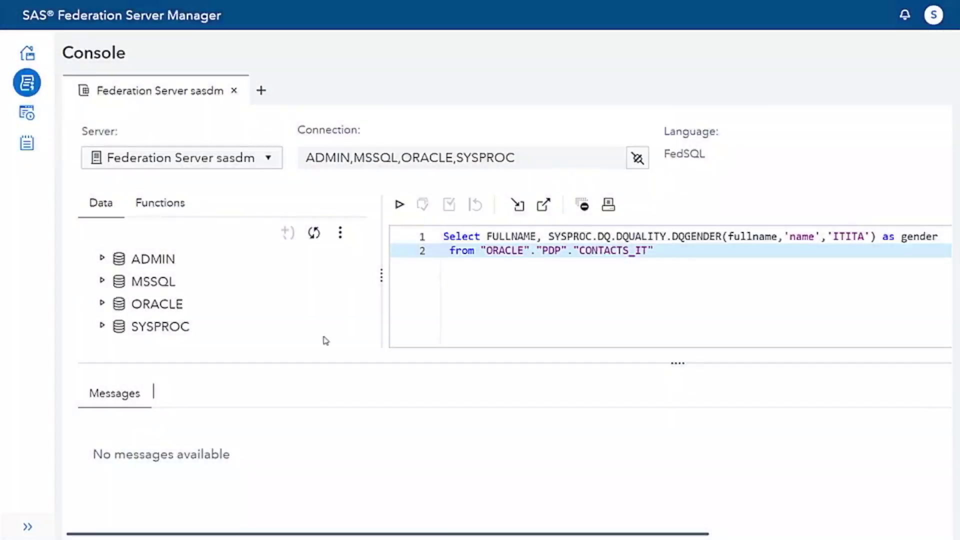
# Expand SYSPROC > DQ > DQUALITY in the Data tree to list its functions
pyautogui.click(103, 304)
pyautogui.click(103, 304)
pyautogui.click(103, 325)
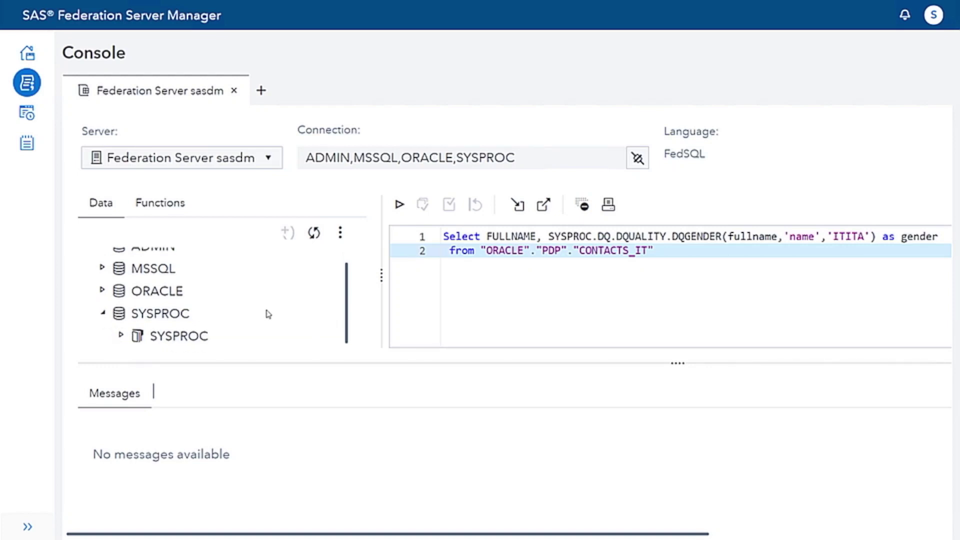
pyautogui.click(121, 337)
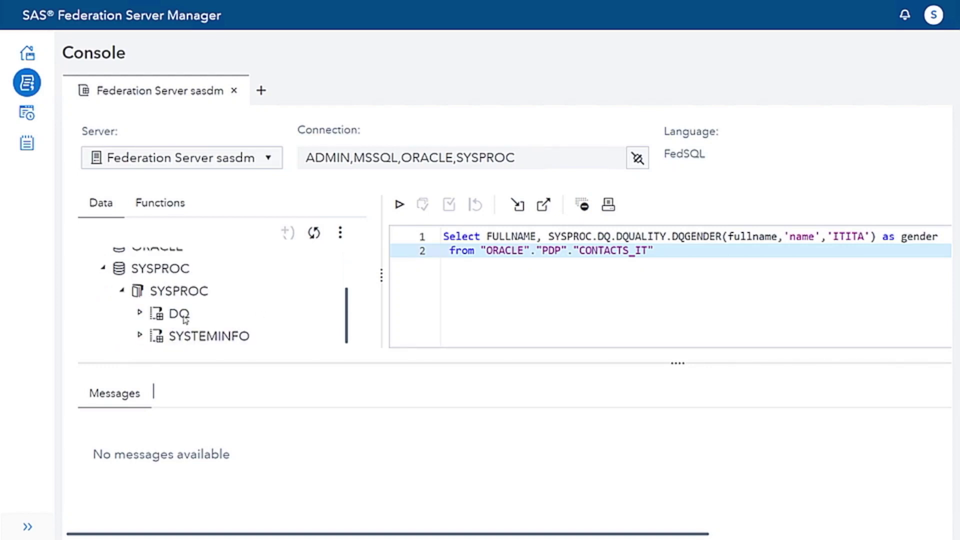
pyautogui.click(138, 313)
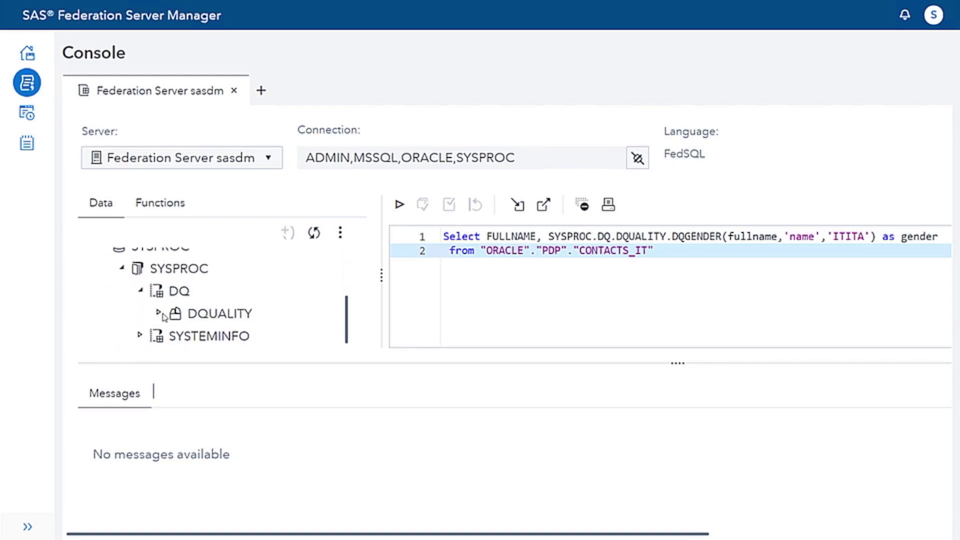
pyautogui.click(159, 313)
pyautogui.scroll(-2, 349, 278)
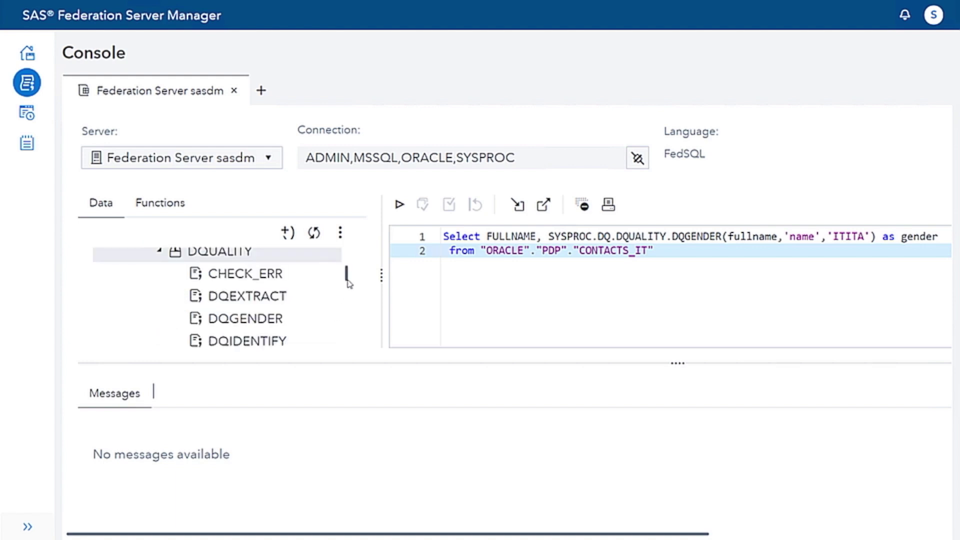
pyautogui.scroll(-1, 349, 286)
pyautogui.scroll(-2, 348, 285)
pyautogui.scroll(-2, 348, 289)
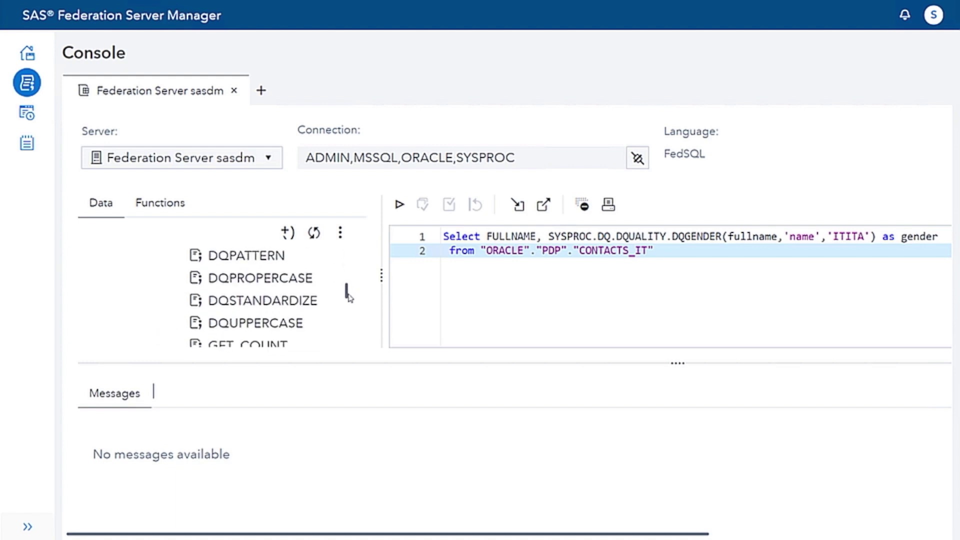
# Run the DQGENDER query with the ITITA locale and check the returned genders
pyautogui.moveTo(548, 236); pyautogui.dragTo(718, 236)
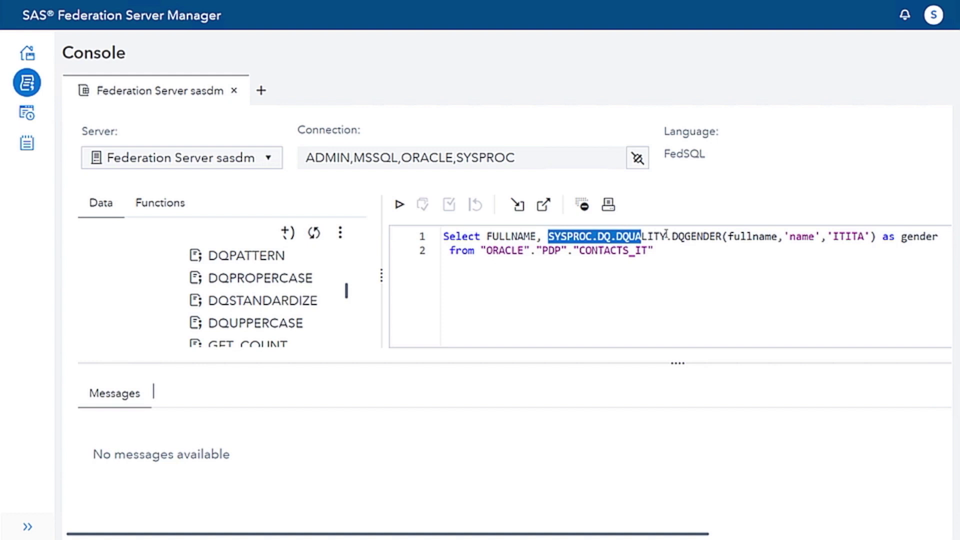
pyautogui.click(748, 236)
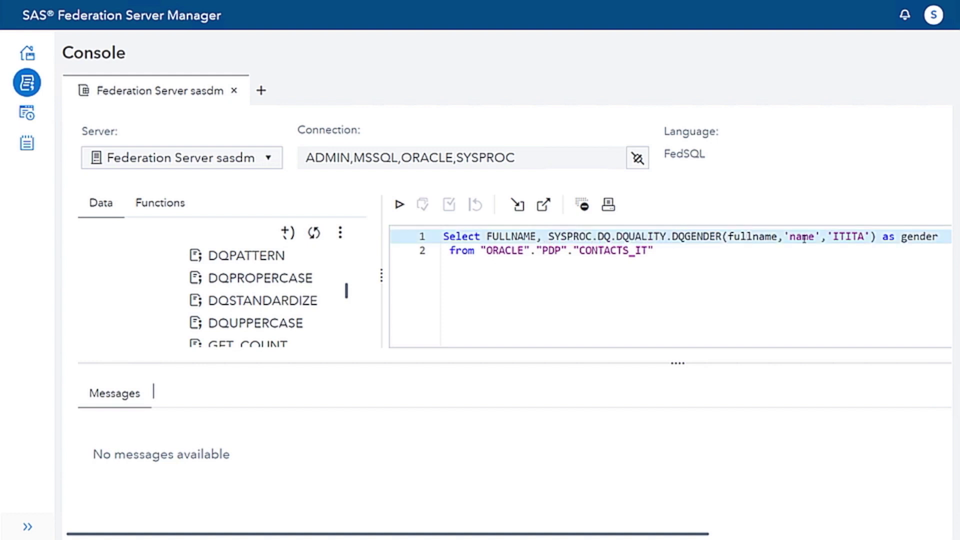
pyautogui.doubleClick(850, 237)
pyautogui.click(780, 255)
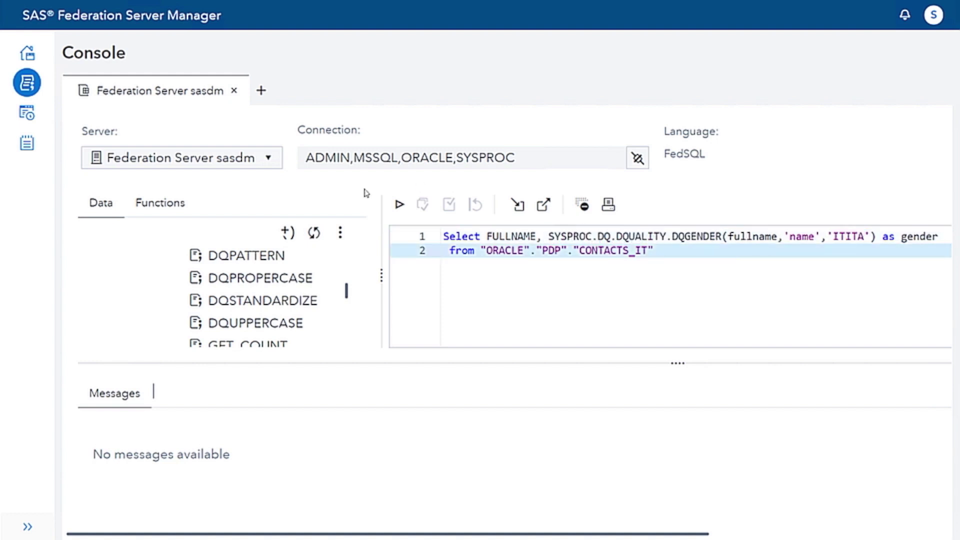
pyautogui.click(399, 204)
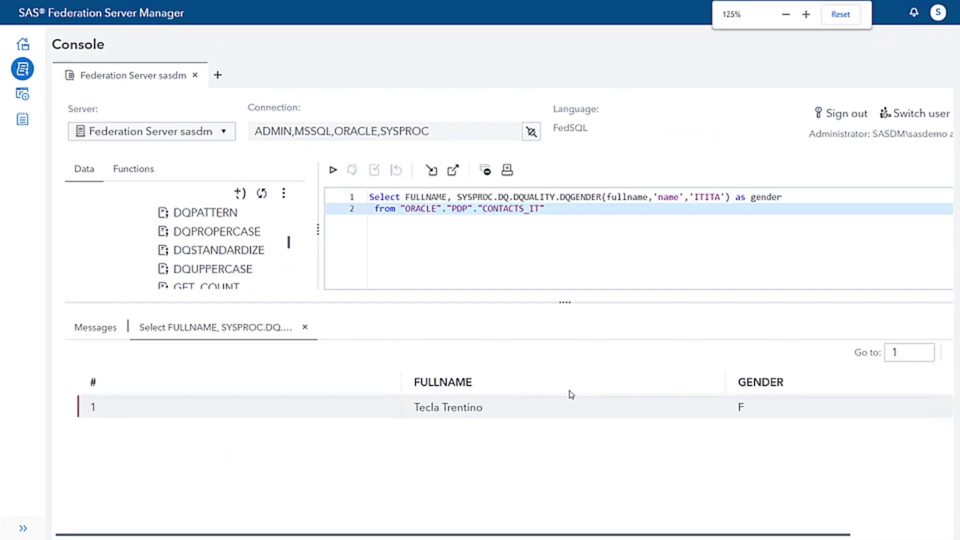
pyautogui.hotkey('ctrl', '-')
pyautogui.click(677, 442)
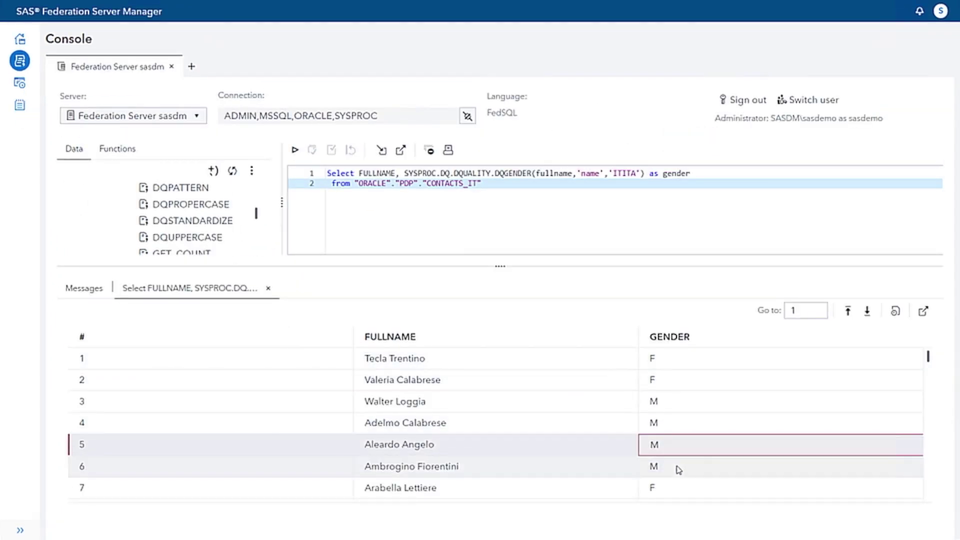
pyautogui.click(677, 467)
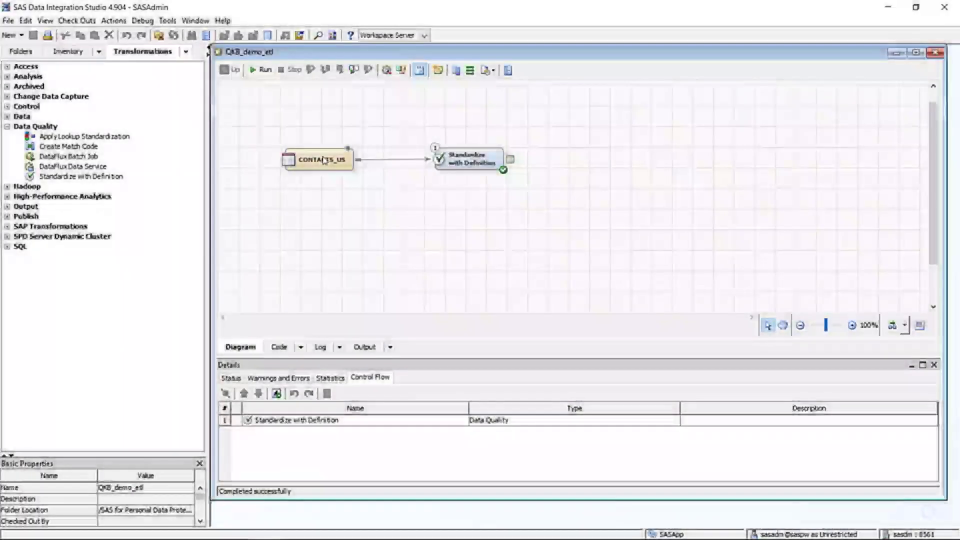
pyautogui.click(322, 160)
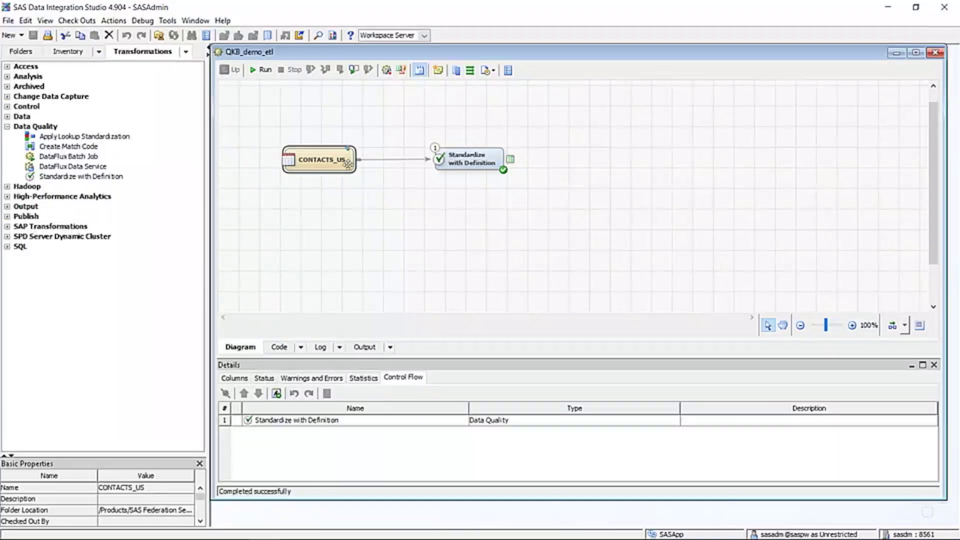
pyautogui.rightClick(348, 163)
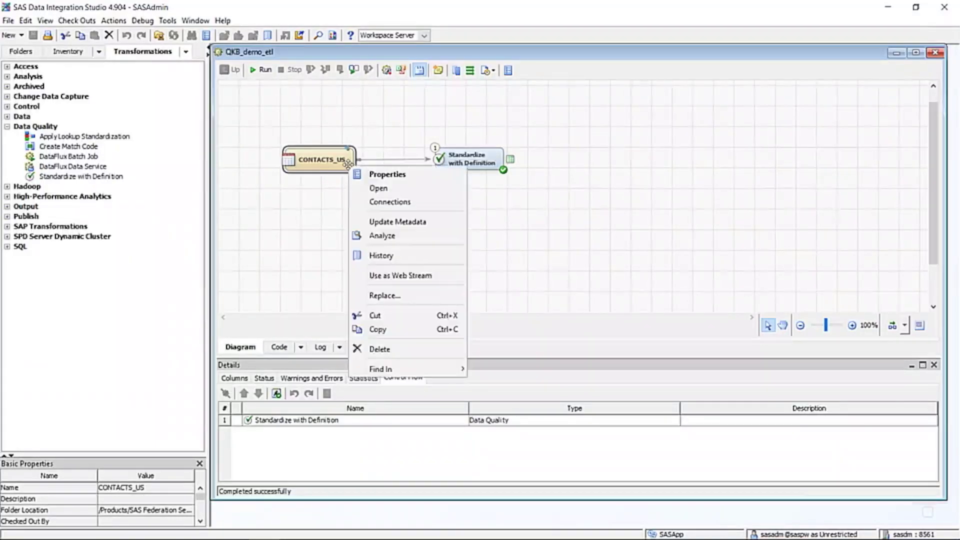
pyautogui.click(379, 187)
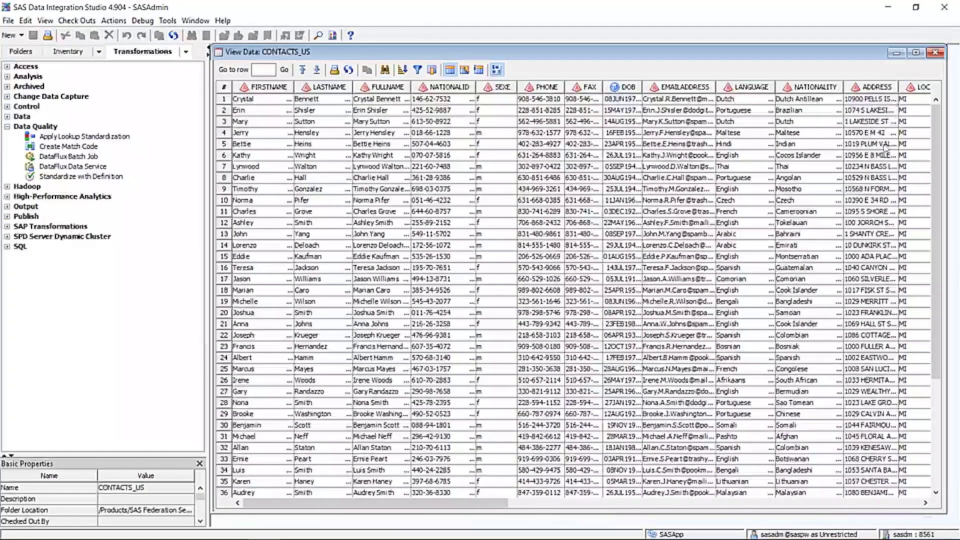
pyautogui.click(935, 53)
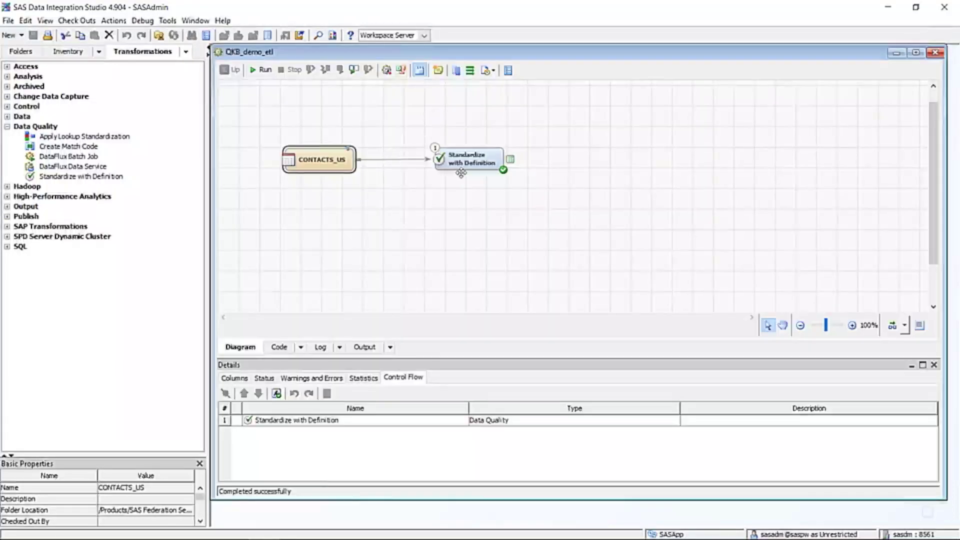
pyautogui.click(459, 158)
pyautogui.doubleClick(459, 157)
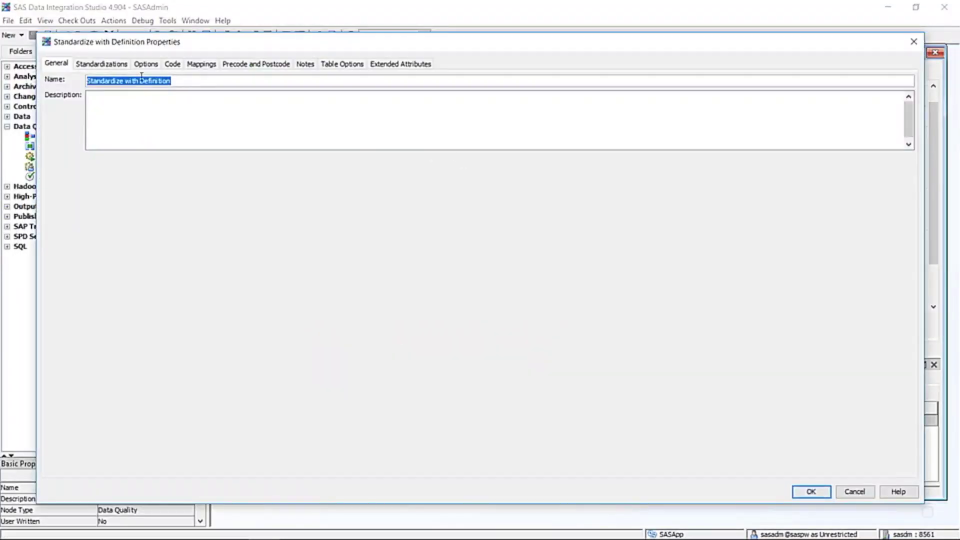
pyautogui.click(114, 64)
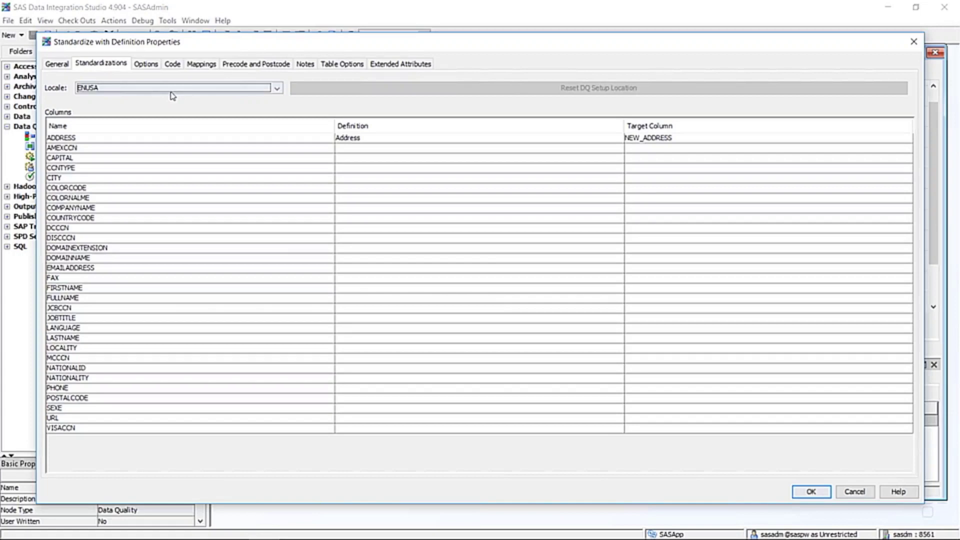
pyautogui.click(616, 138)
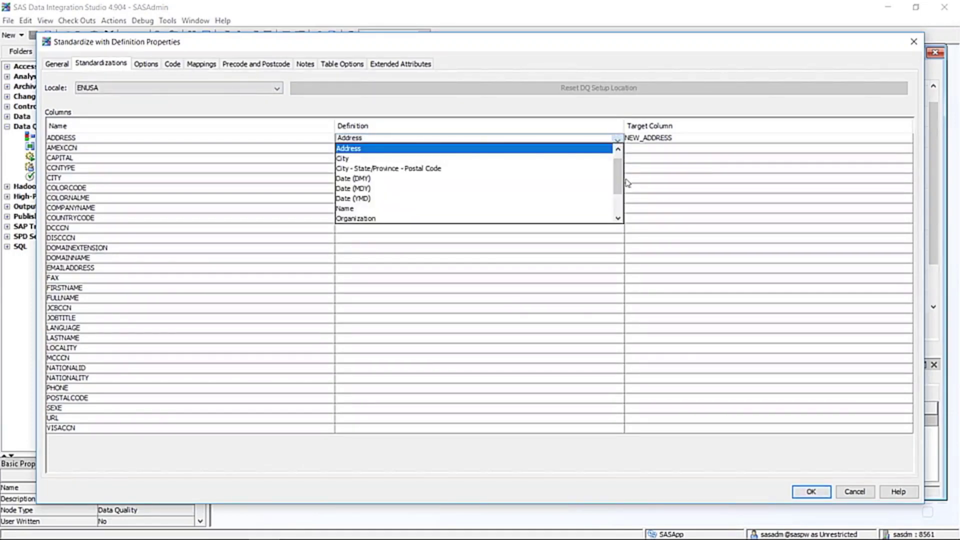
pyautogui.click(624, 201)
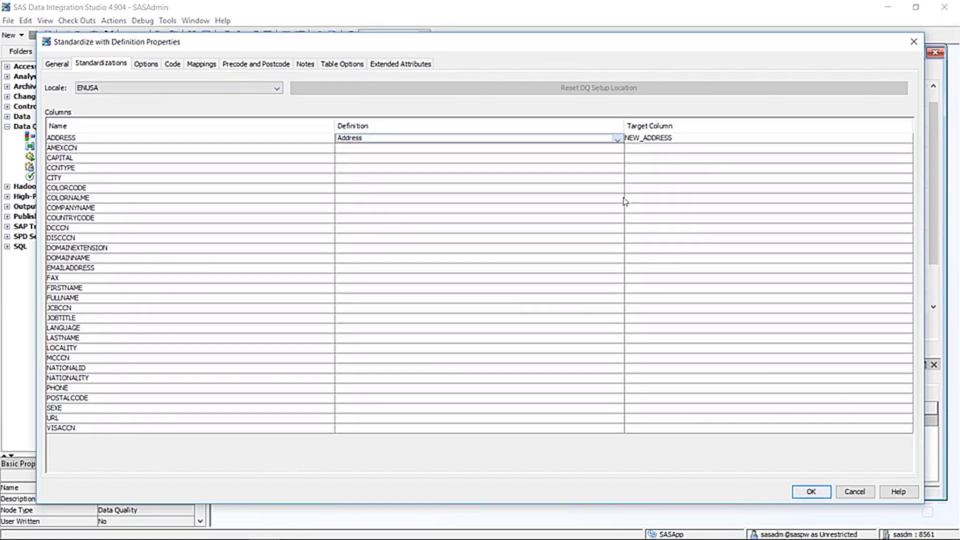
pyautogui.click(810, 491)
pyautogui.rightClick(510, 159)
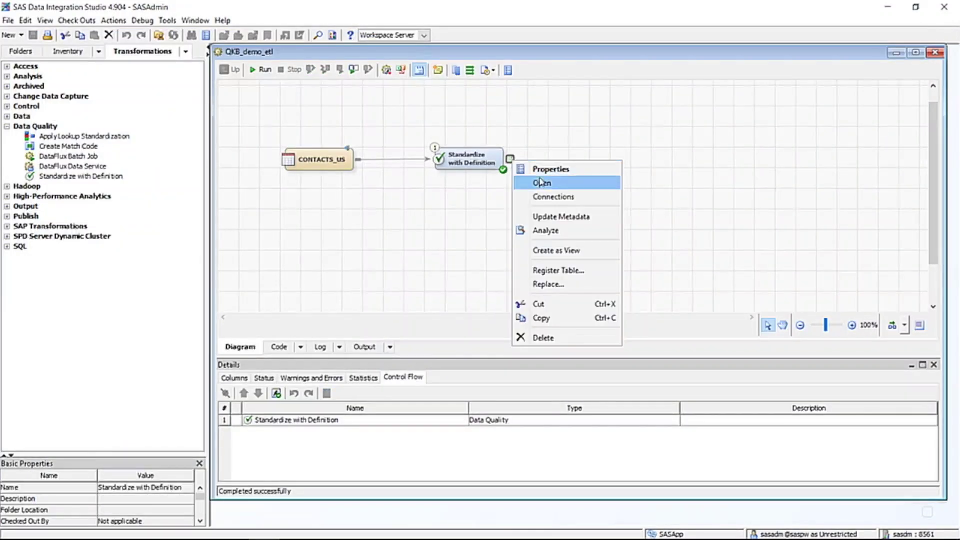
pyautogui.click(542, 182)
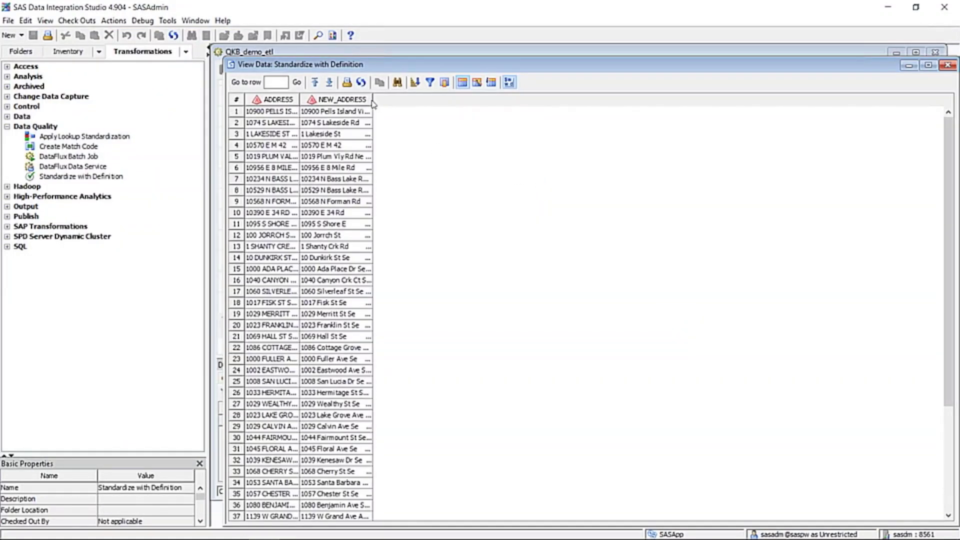
pyautogui.doubleClick(372, 99)
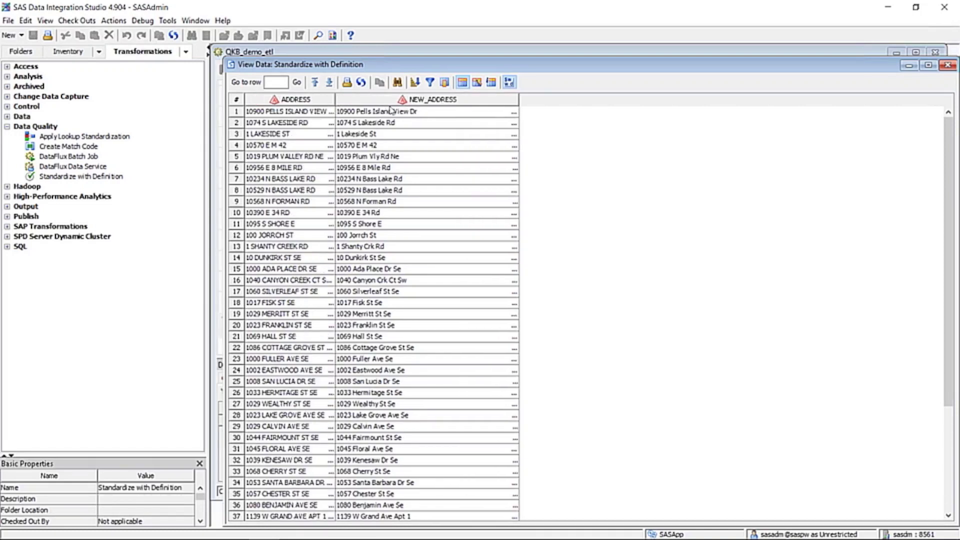
pyautogui.moveTo(300, 100); pyautogui.dragTo(391, 111)
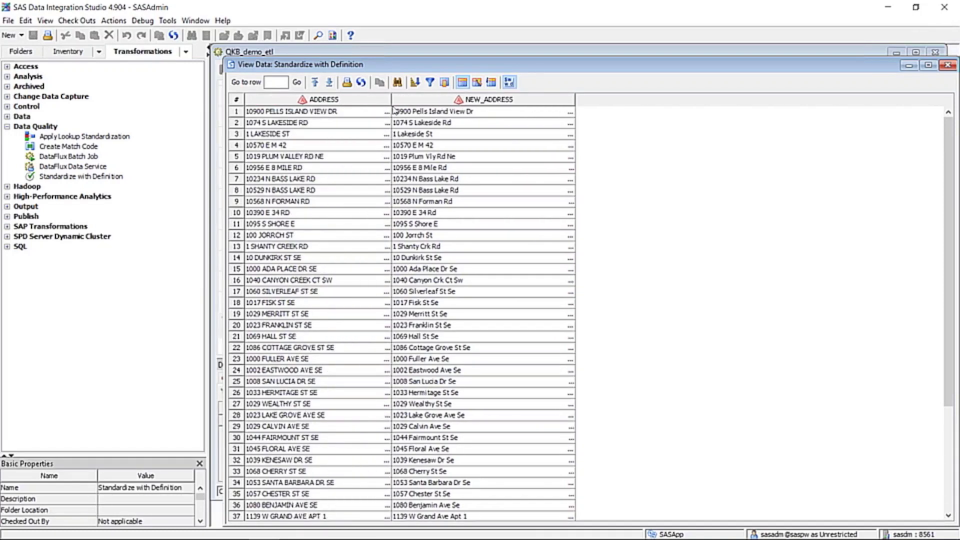
pyautogui.click(946, 65)
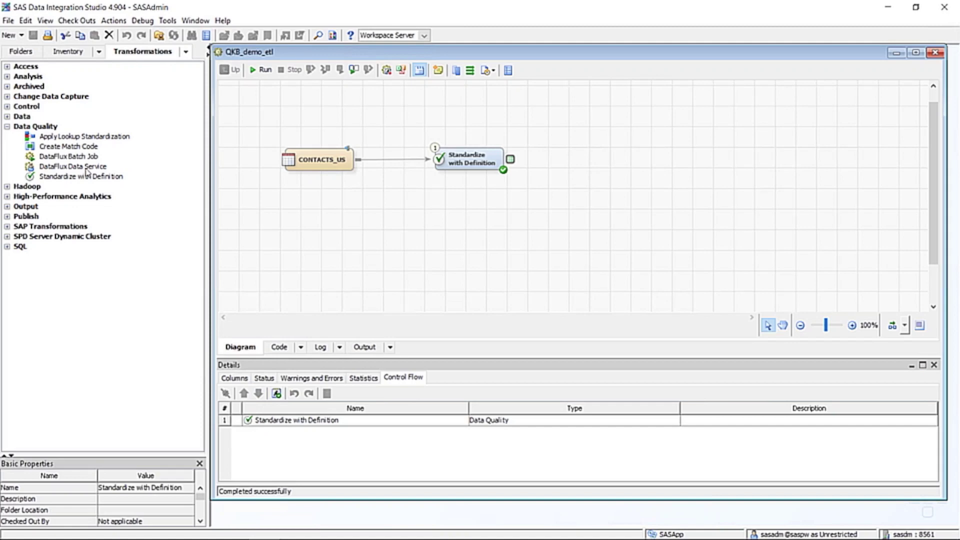
# Add a DataFlux Data Service step fed by CONTACTS_US on the sasdm server
pyautogui.click(86, 168)
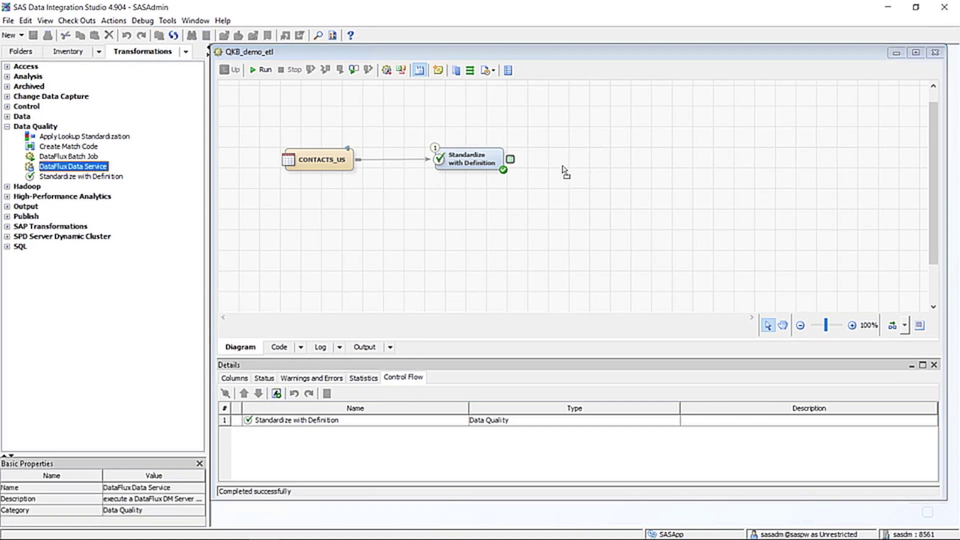
pyautogui.moveTo(86, 169); pyautogui.dragTo(560, 166)
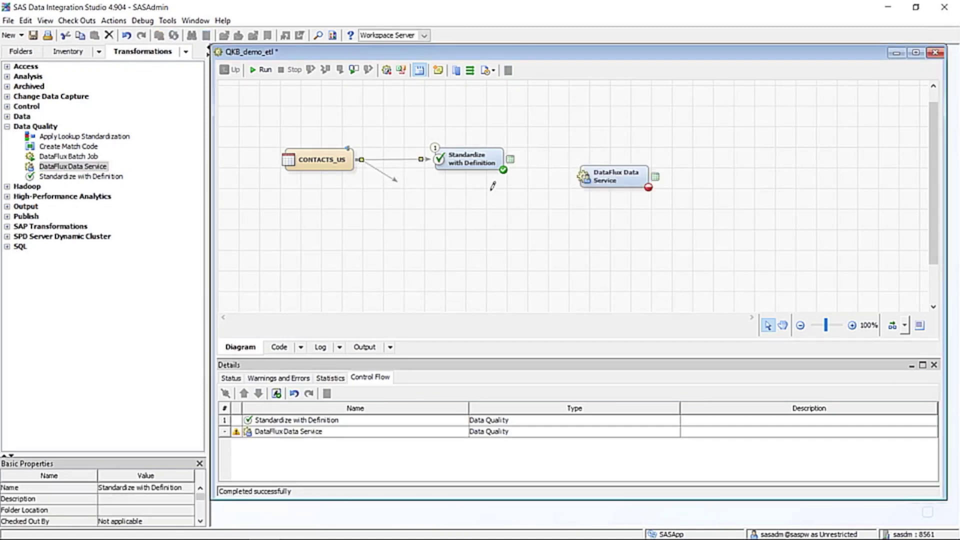
pyautogui.moveTo(501, 171)
pyautogui.mouseDown()
pyautogui.moveTo(596, 179)
pyautogui.moveTo(548, 218)
pyautogui.mouseUp()
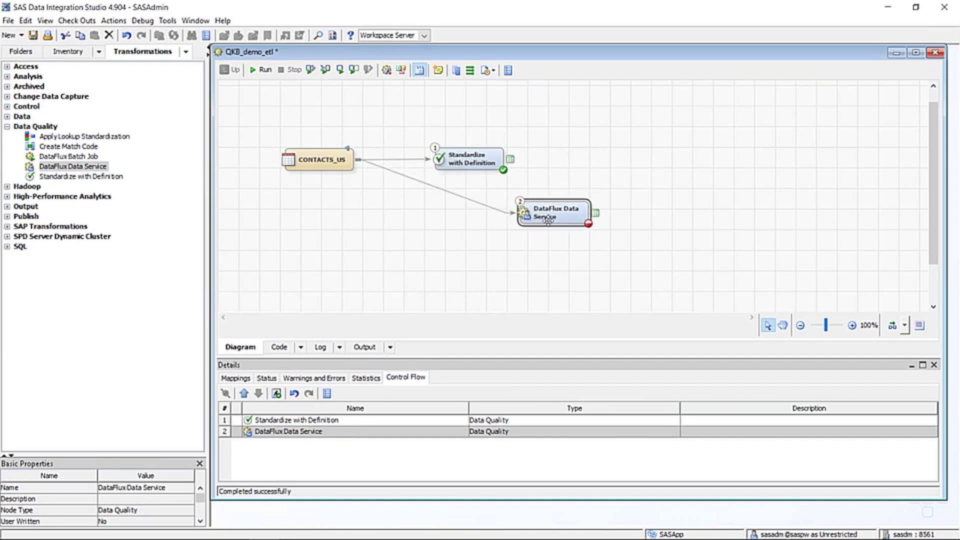
pyautogui.doubleClick(546, 219)
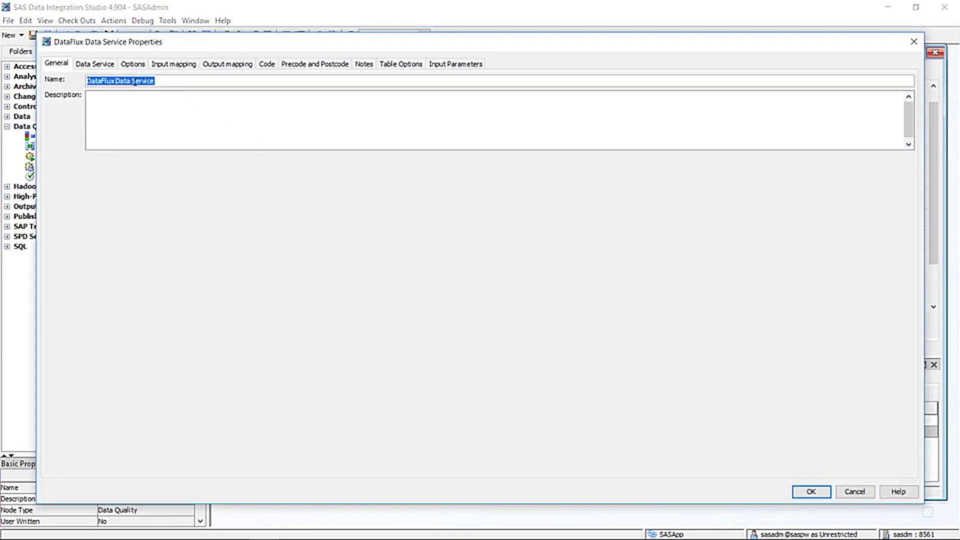
pyautogui.click(92, 65)
pyautogui.click(383, 99)
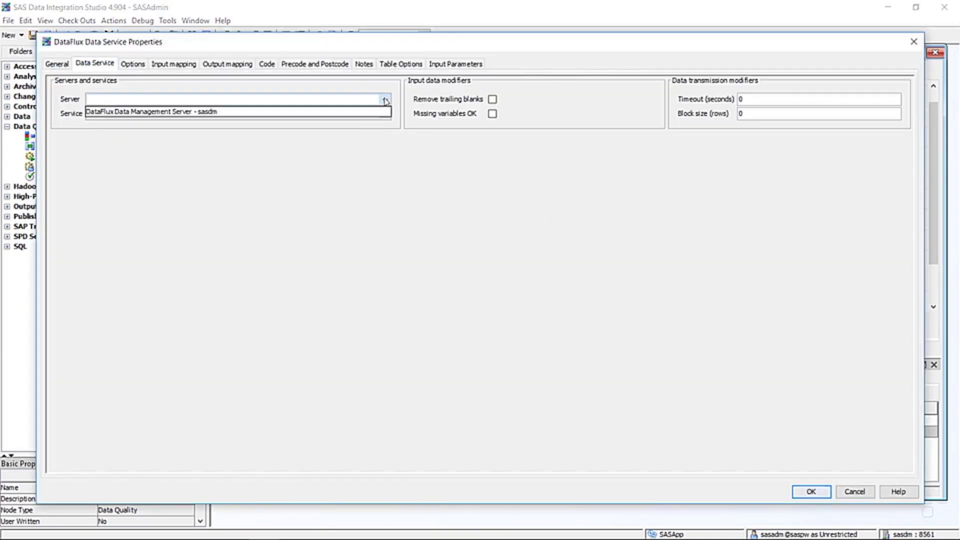
pyautogui.click(332, 114)
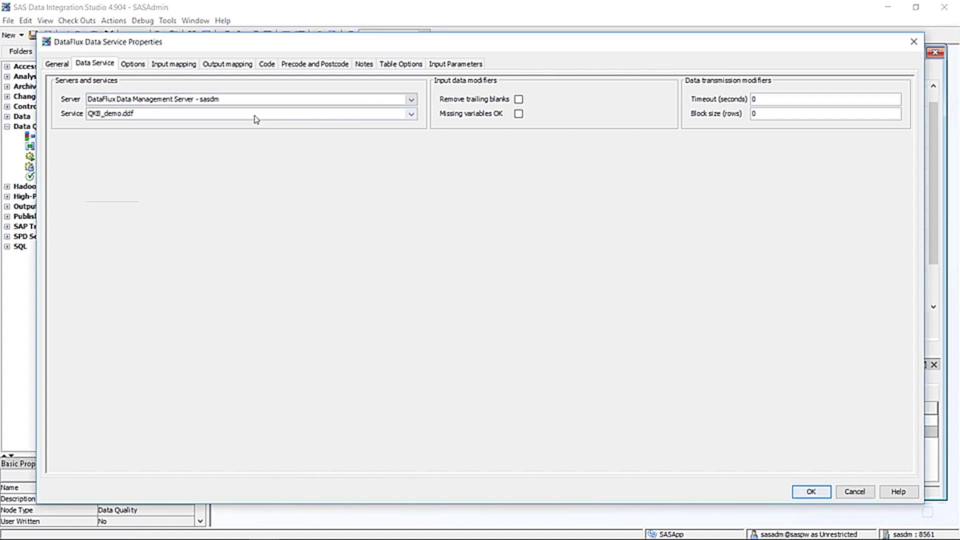
# Map FULLNAME to the Name input, check NAME_Gender output, and apply
pyautogui.click(175, 66)
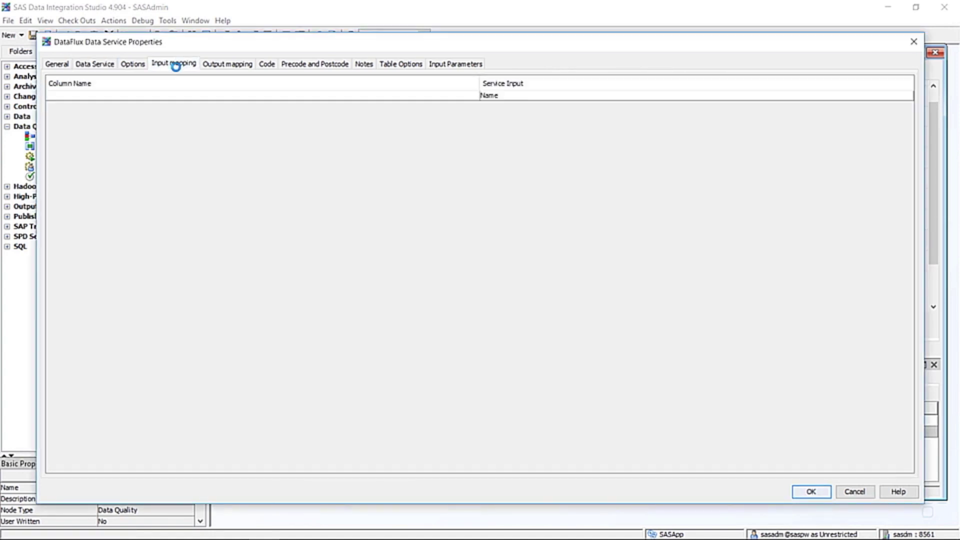
pyautogui.click(304, 94)
pyautogui.click(268, 156)
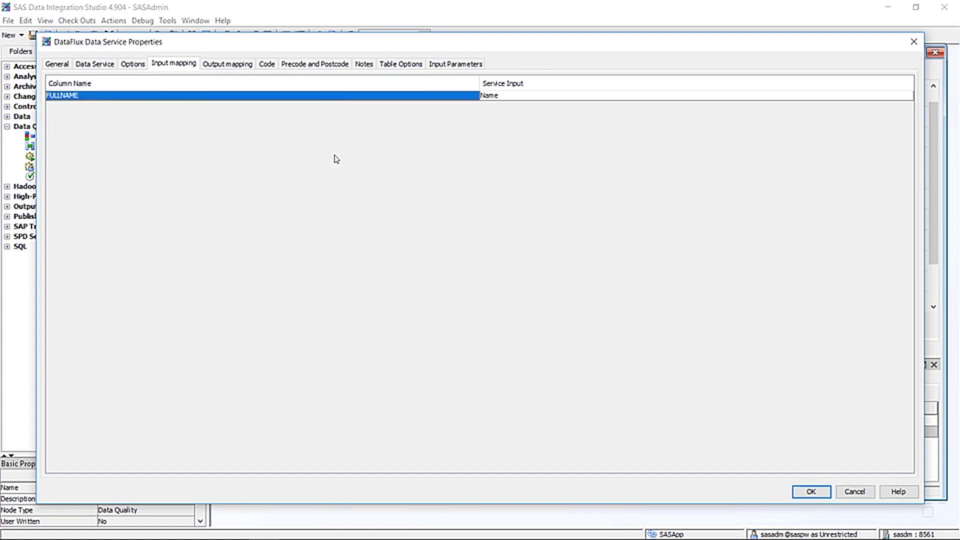
pyautogui.click(242, 65)
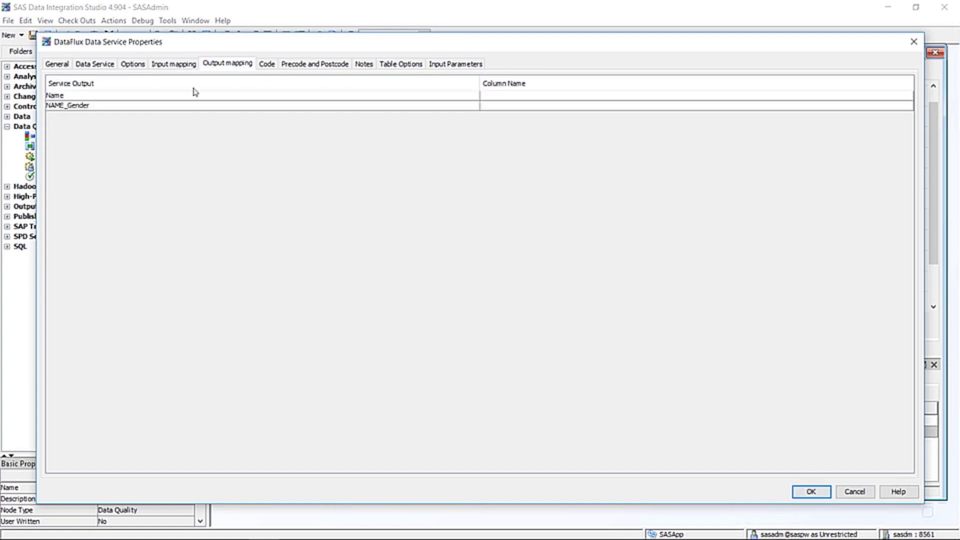
pyautogui.click(107, 109)
pyautogui.click(810, 491)
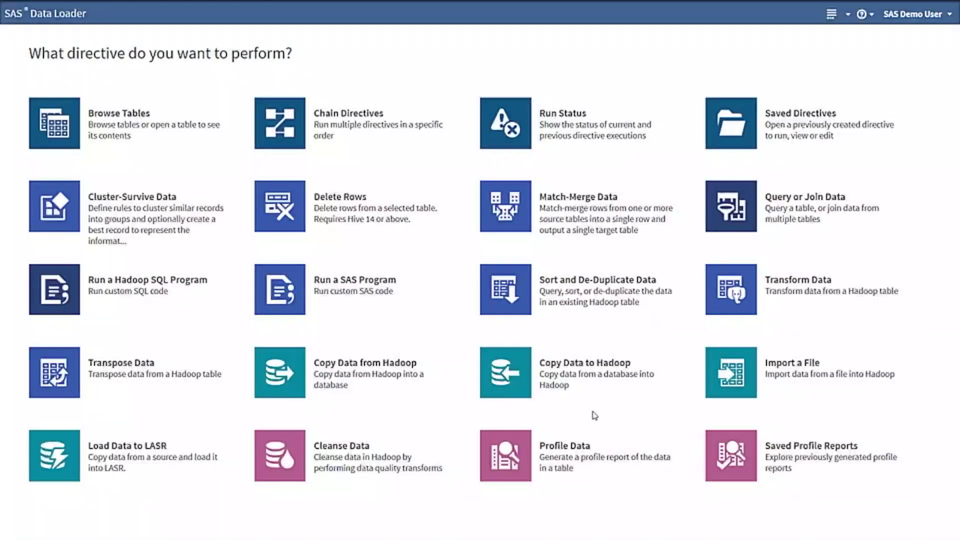
# Set up a Cleanse Data directive on customers: Gender Analysis of name using the Name definition
pyautogui.click(295, 455)
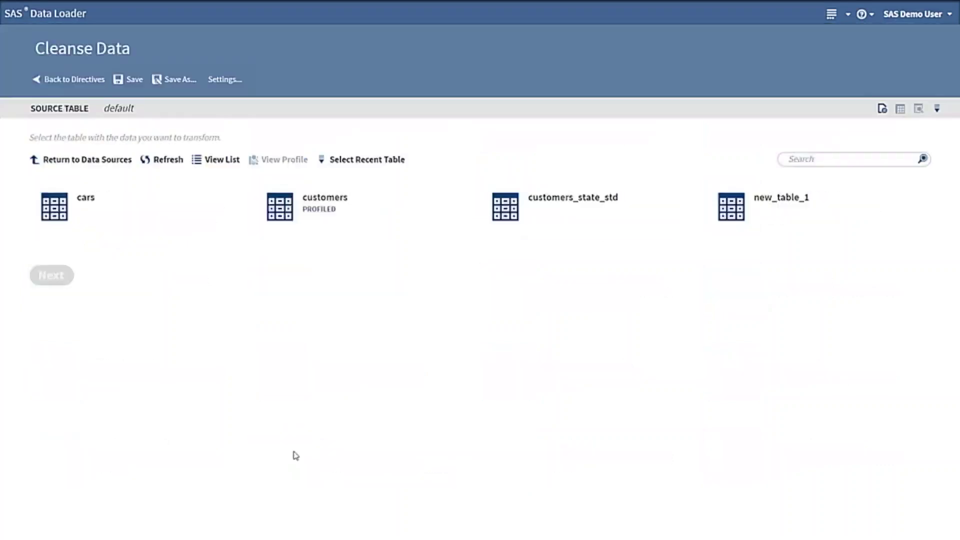
pyautogui.click(322, 212)
pyautogui.click(47, 278)
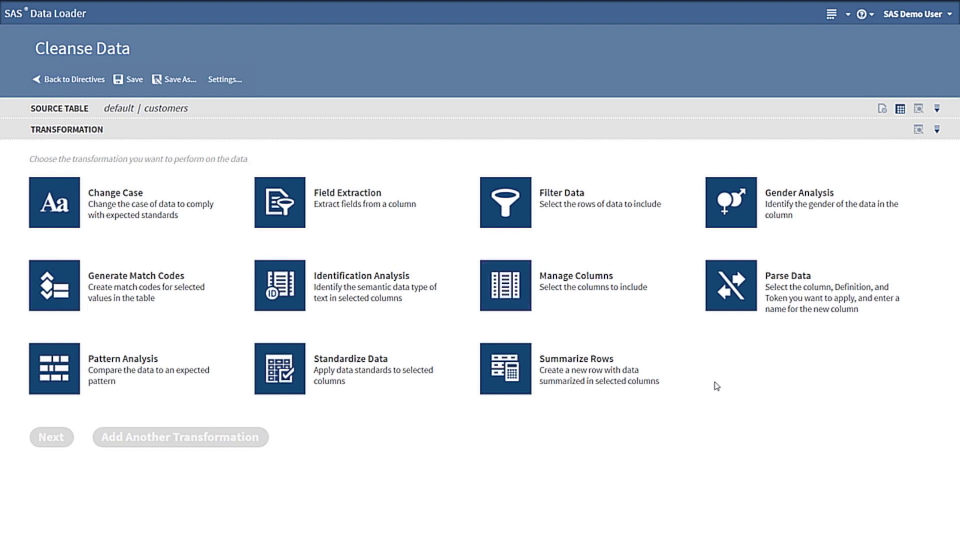
pyautogui.click(744, 207)
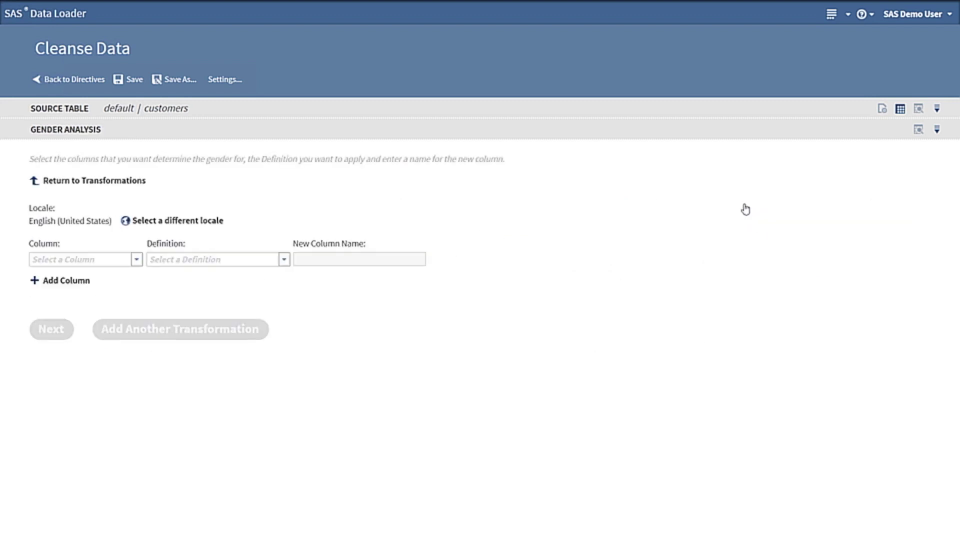
pyautogui.click(136, 259)
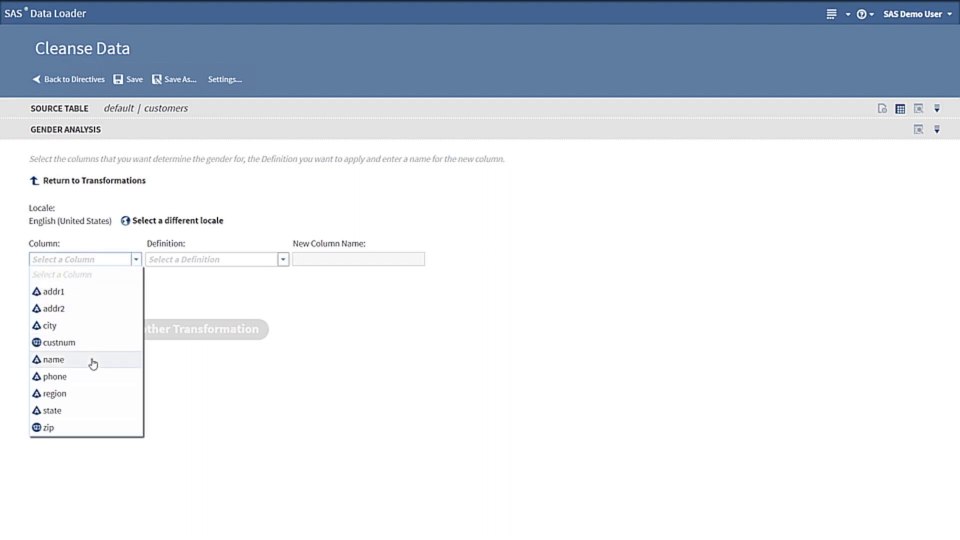
pyautogui.click(92, 363)
pyautogui.click(285, 258)
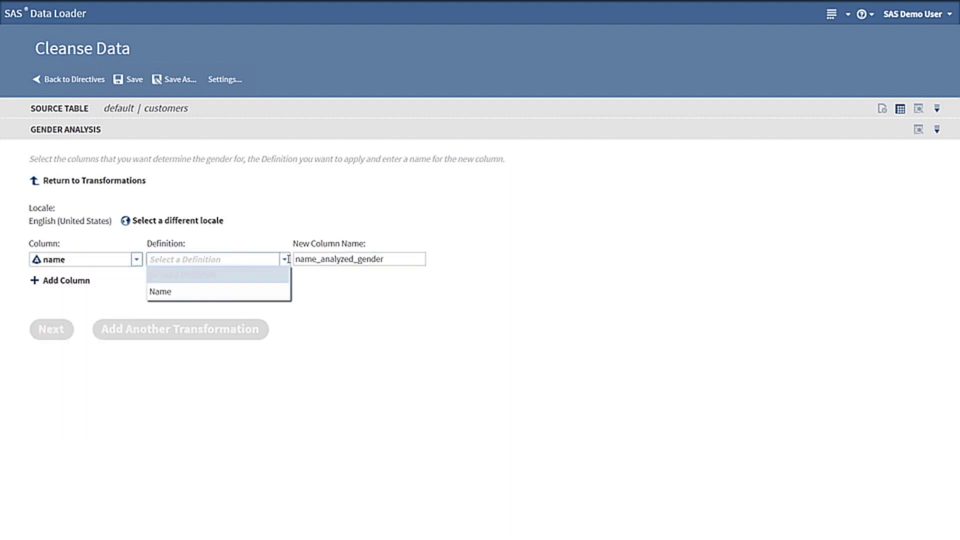
pyautogui.click(234, 296)
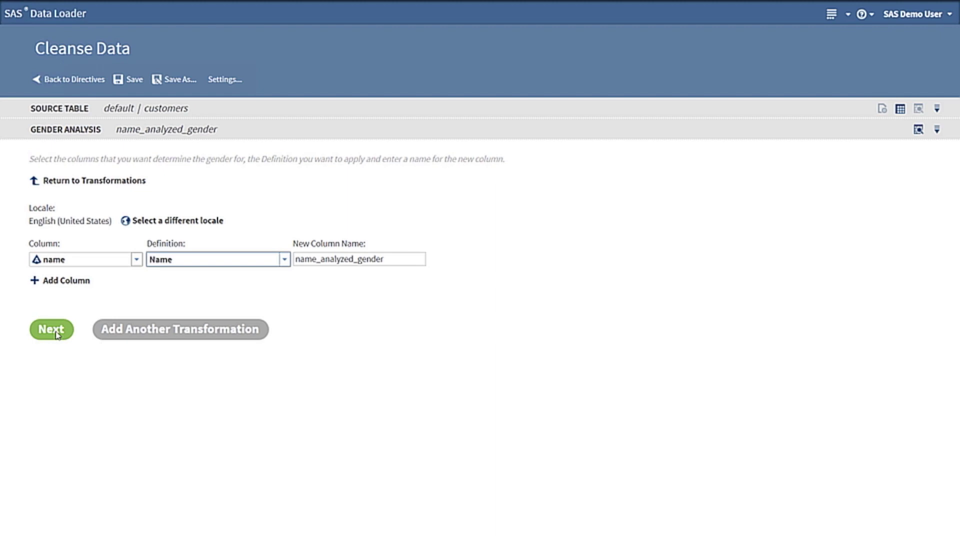
pyautogui.click(56, 334)
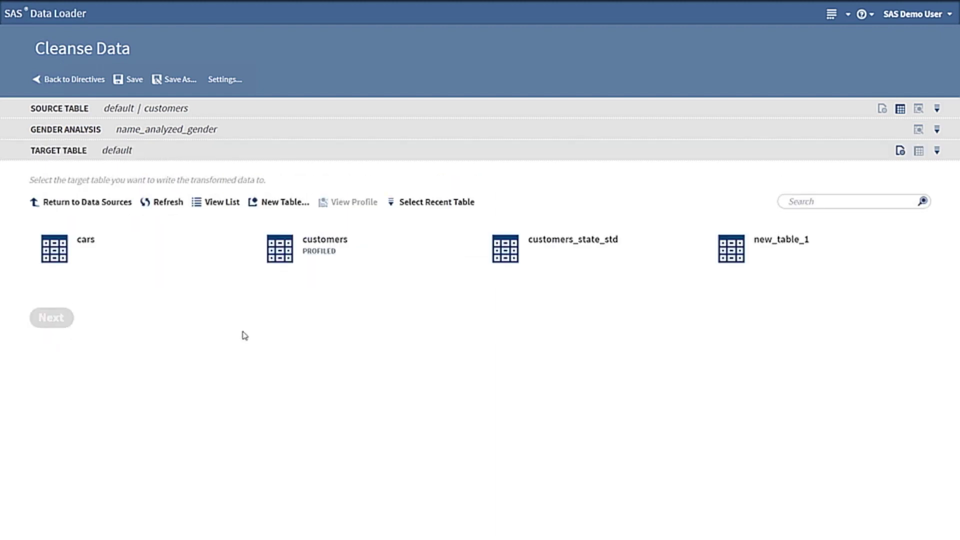
# Write the results to a new qkb_demo table, run it, and view the results
pyautogui.click(290, 205)
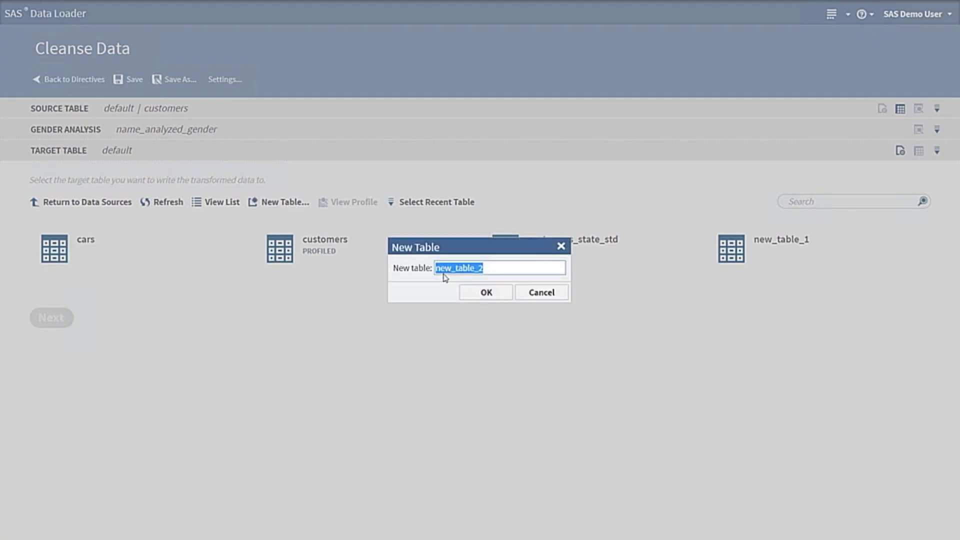
pyautogui.write('qkb_demo')
pyautogui.click(487, 292)
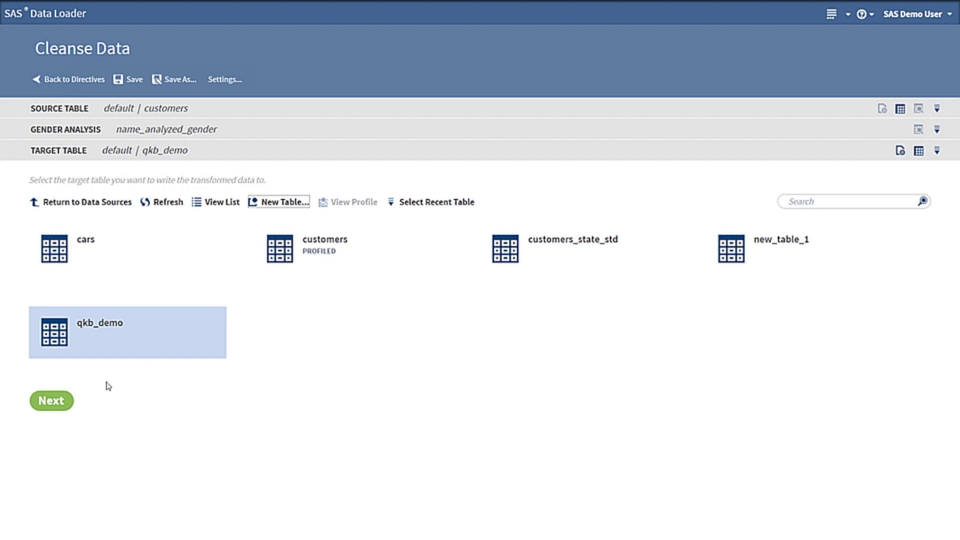
pyautogui.click(60, 402)
pyautogui.click(112, 214)
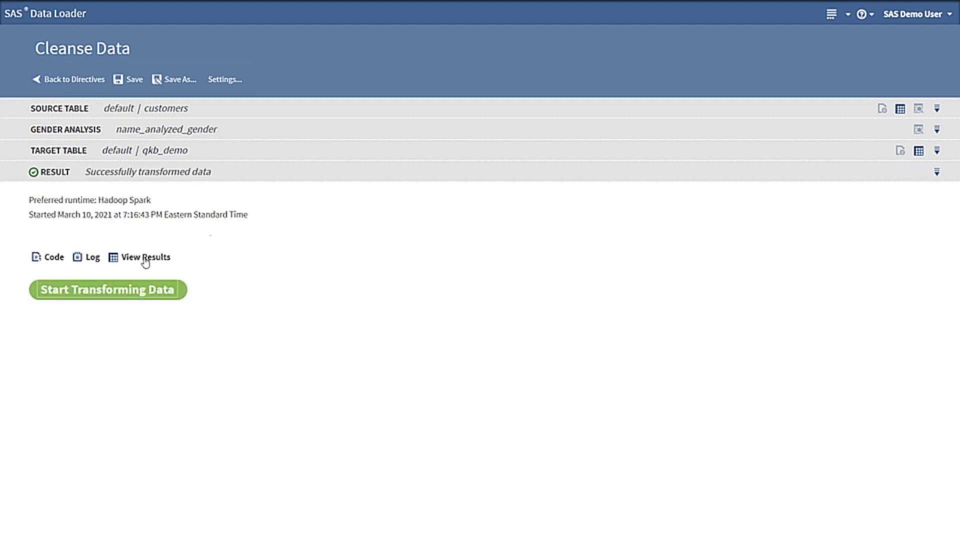
pyautogui.click(145, 257)
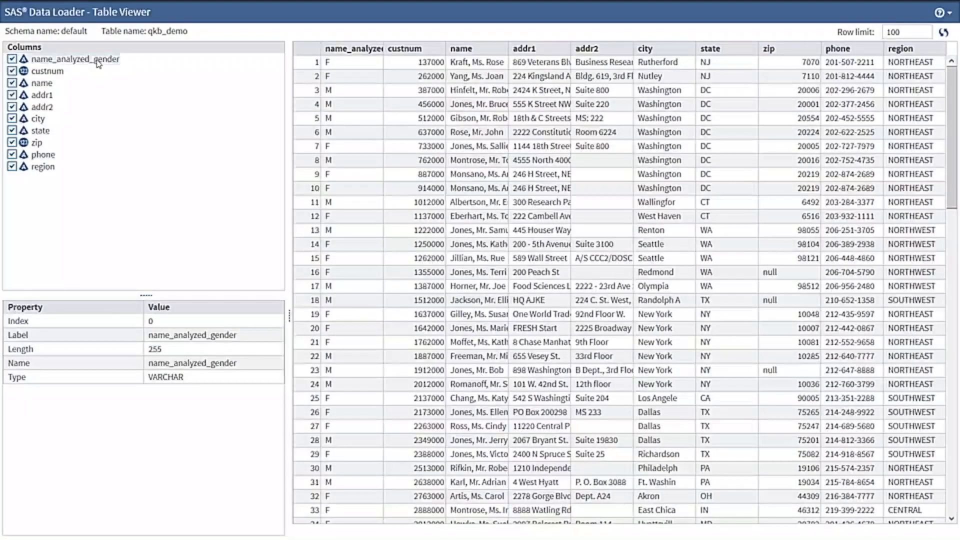
pyautogui.moveTo(358, 93); pyautogui.dragTo(359, 229)
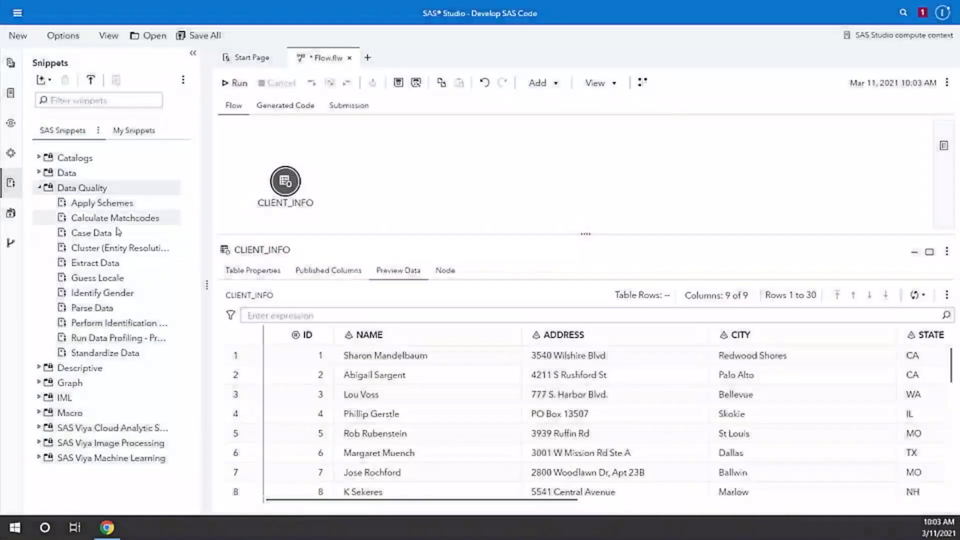
# Run the Identify Gender snippet, note gender=F in the log, and copy it to Flow
pyautogui.click(111, 299)
pyautogui.doubleClick(110, 299)
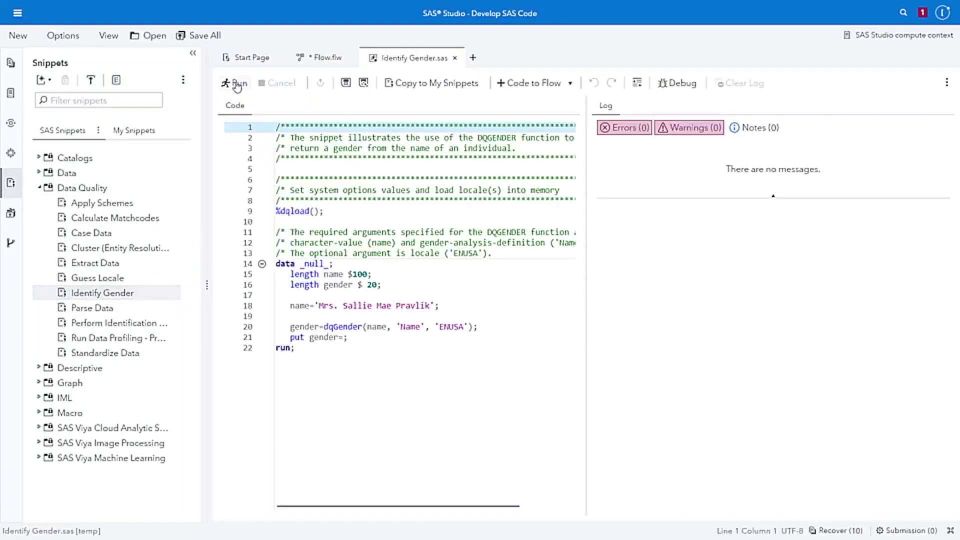
pyautogui.click(237, 83)
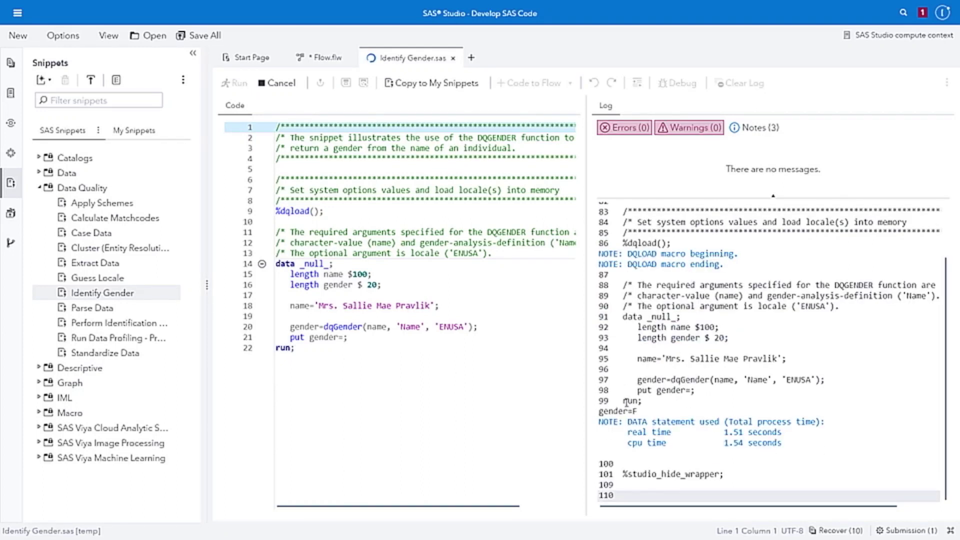
pyautogui.moveTo(637, 411); pyautogui.dragTo(598, 417)
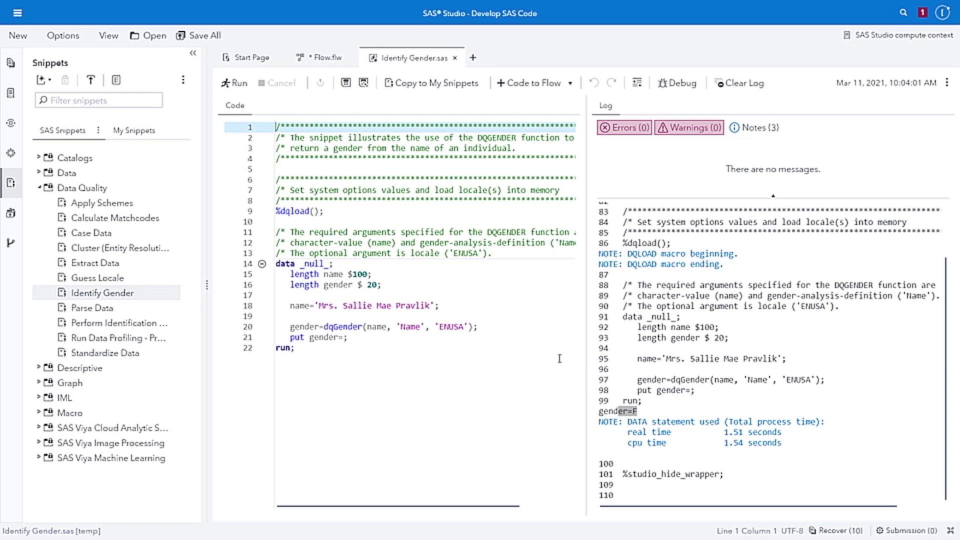
pyautogui.click(540, 83)
pyautogui.click(534, 107)
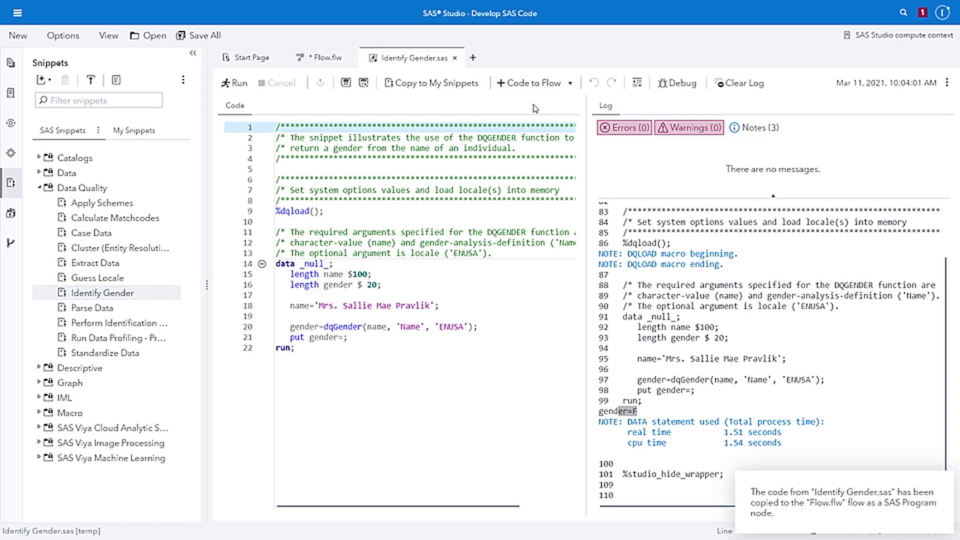
# Connect CLIENT_INFO to Identify Gender, use data &_output1; set &_input1;, and remove the name= line
pyautogui.click(326, 60)
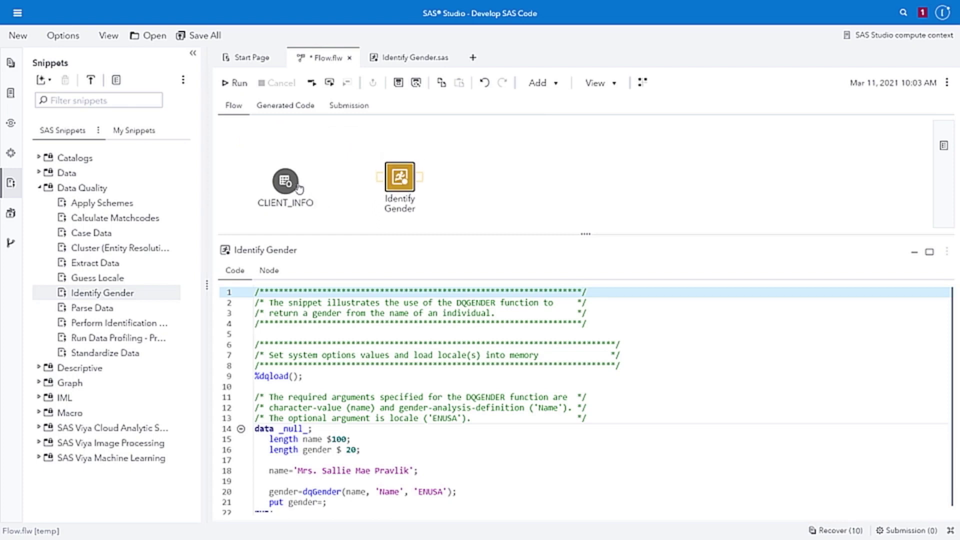
pyautogui.moveTo(297, 187); pyautogui.dragTo(380, 177)
pyautogui.moveTo(365, 437); pyautogui.dragTo(252, 436)
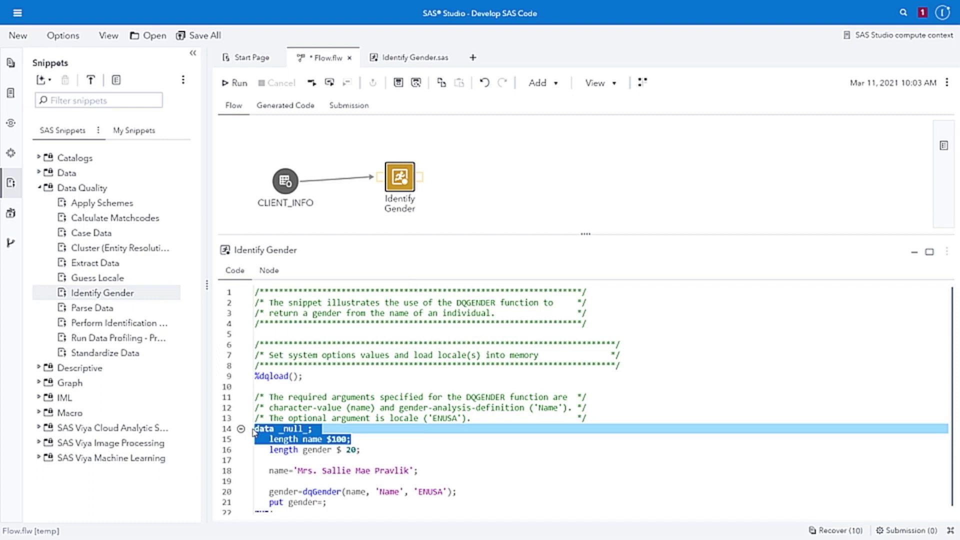
pyautogui.write('data &_output1; set &_input1;')
pyautogui.moveTo(428, 469); pyautogui.dragTo(269, 469)
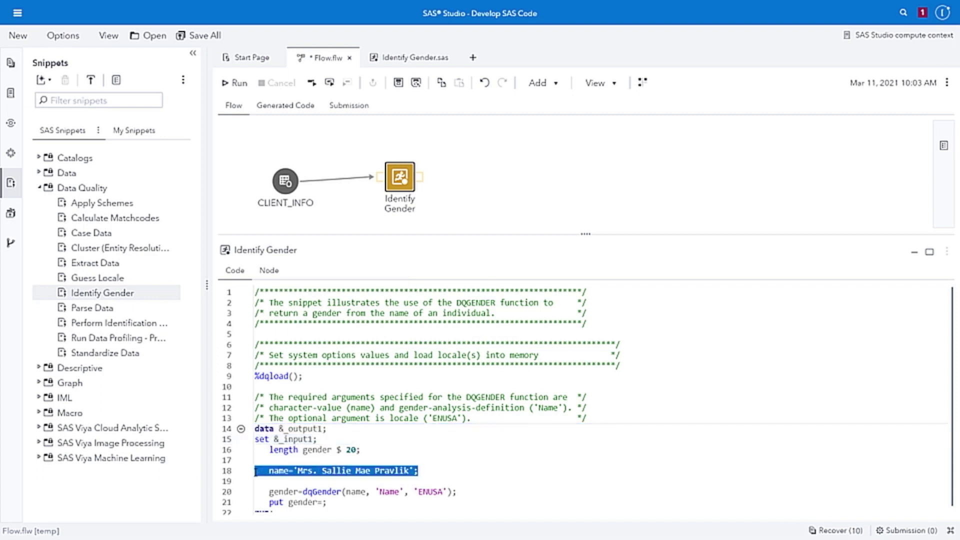
pyautogui.press('BackSpace')
pyautogui.press('BackSpace')
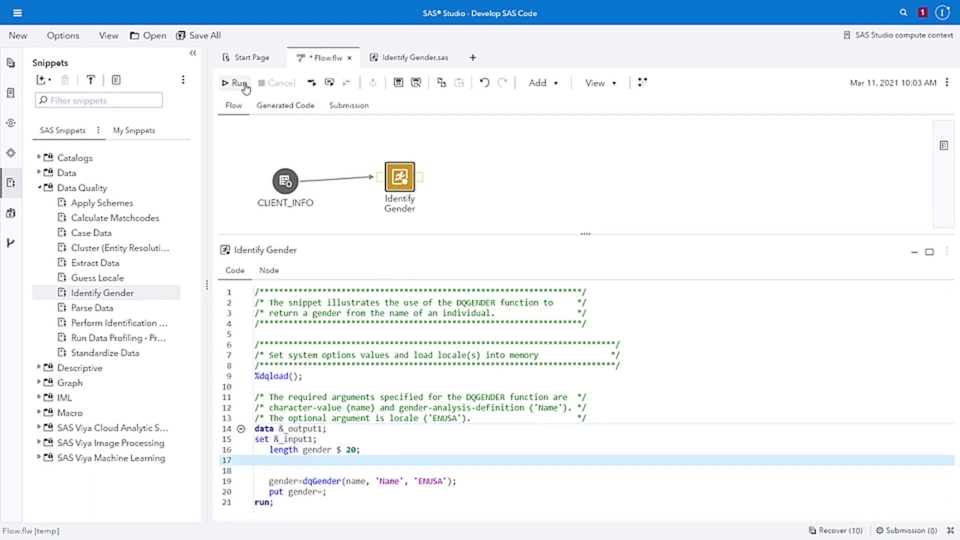
# Run the flow and preview the Identify Gender output with its new gender column
pyautogui.click(233, 84)
pyautogui.click(419, 178)
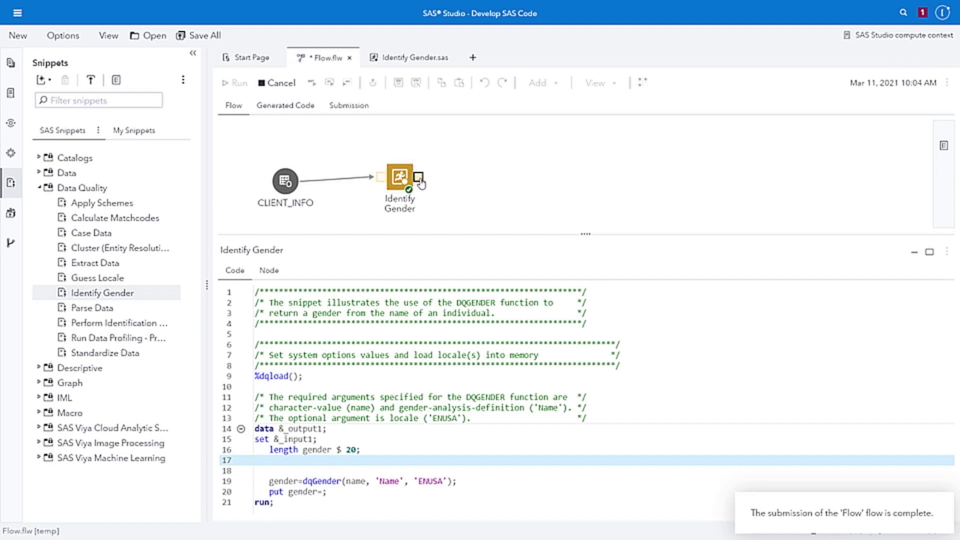
pyautogui.click(341, 273)
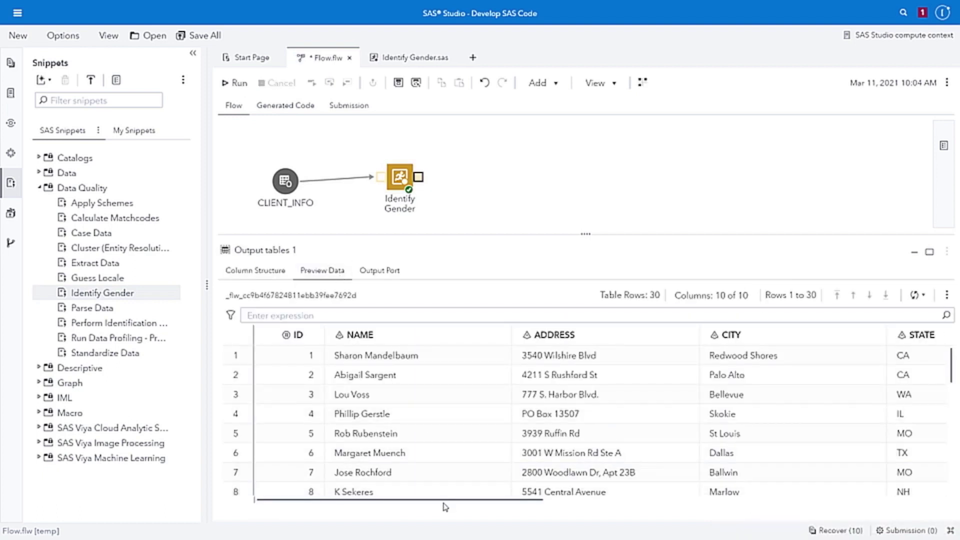
pyautogui.moveTo(482, 504); pyautogui.dragTo(900, 504)
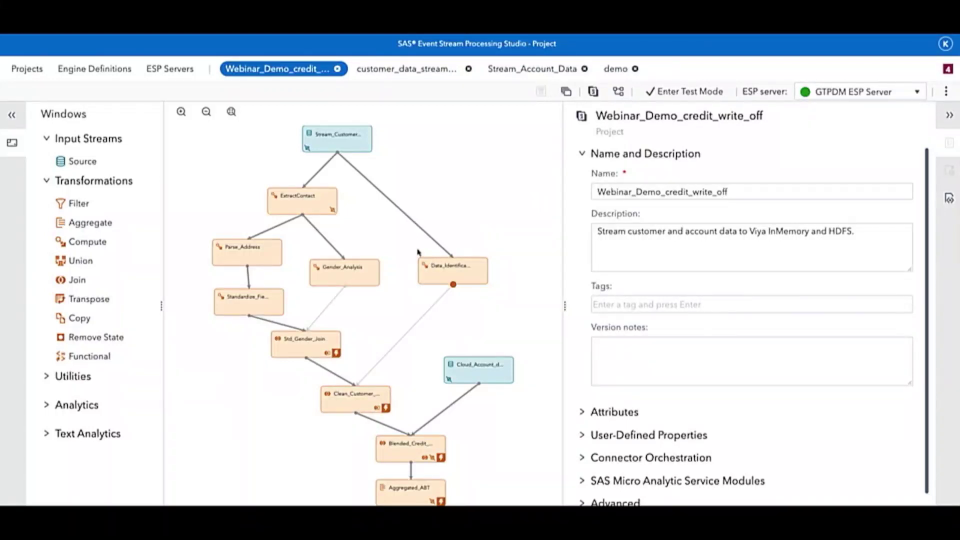
pyautogui.click(305, 201)
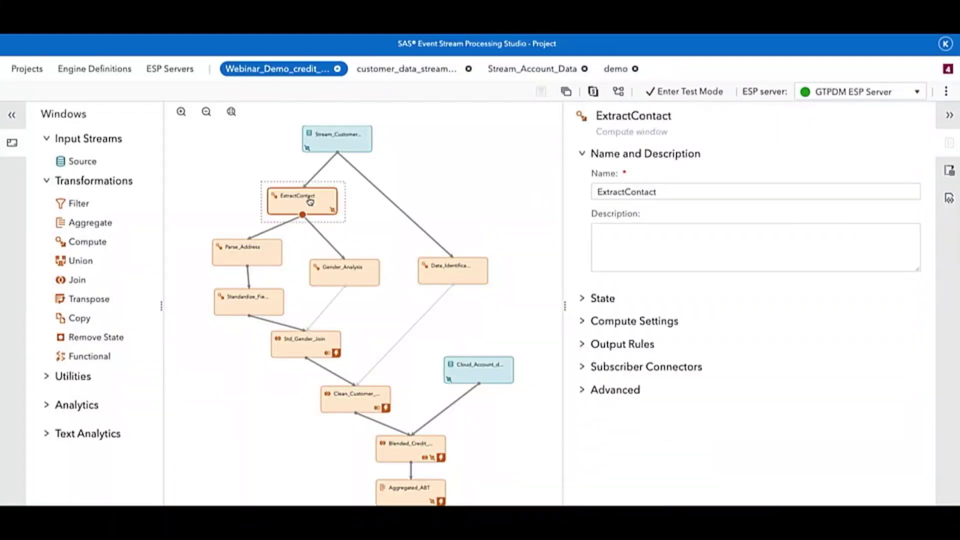
pyautogui.click(239, 250)
pyautogui.click(239, 302)
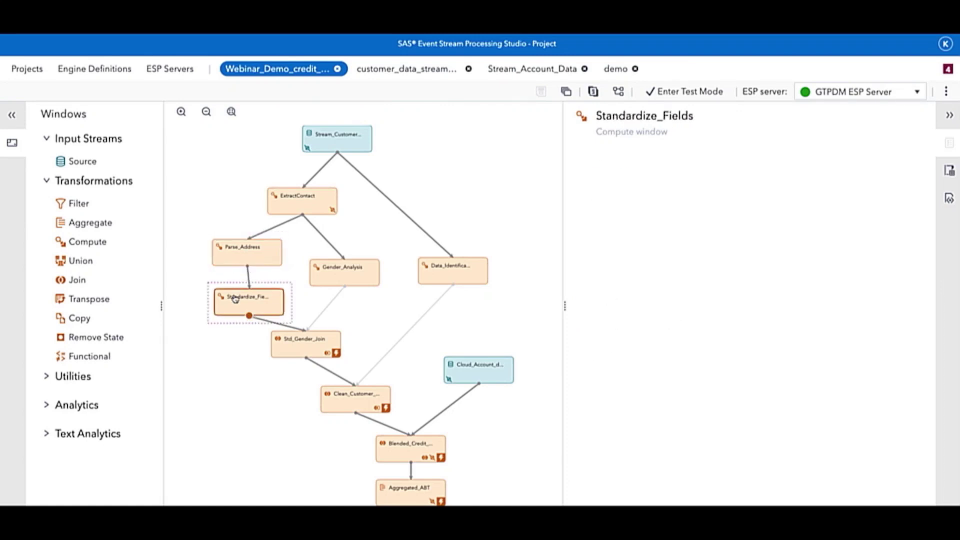
pyautogui.click(326, 279)
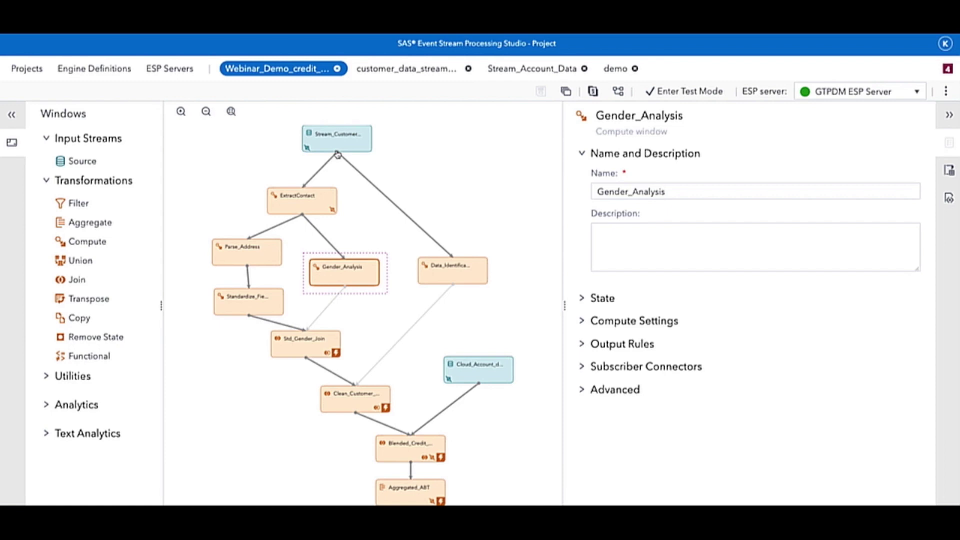
pyautogui.click(424, 268)
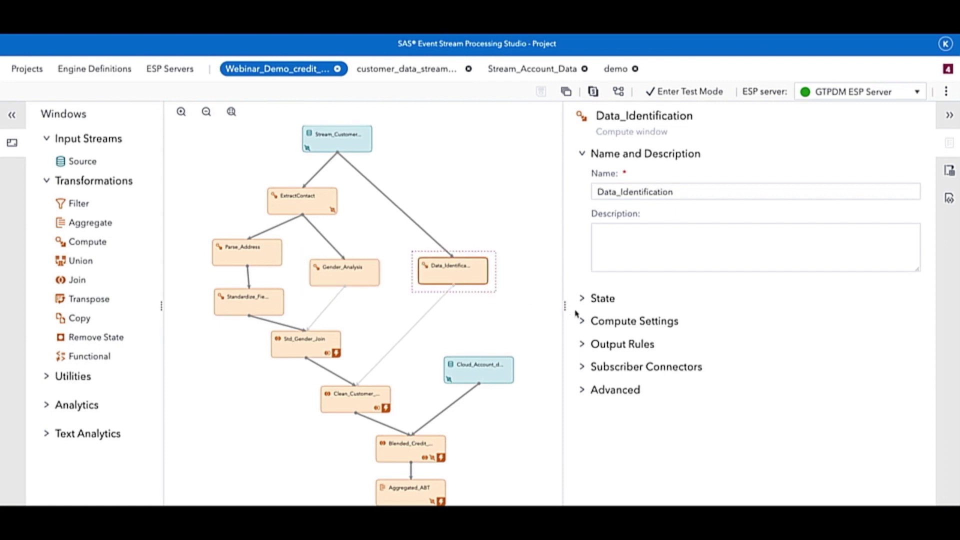
pyautogui.click(583, 322)
pyautogui.click(583, 323)
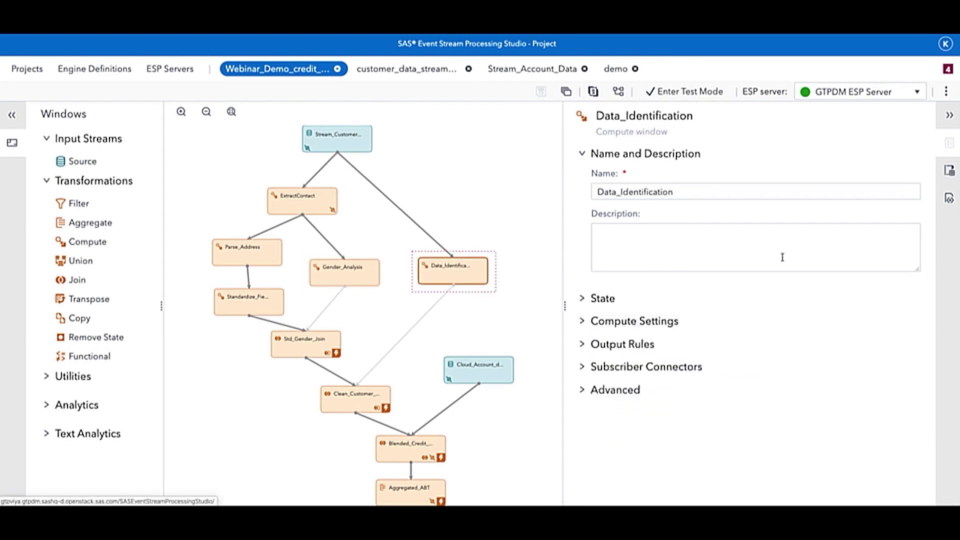
pyautogui.click(949, 171)
pyautogui.moveTo(563, 285); pyautogui.dragTo(409, 285)
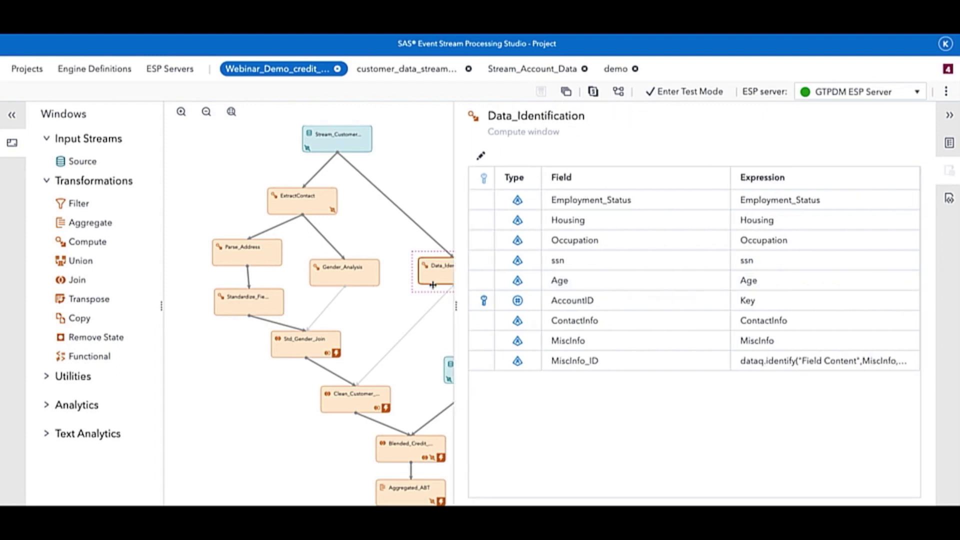
pyautogui.moveTo(708, 177); pyautogui.dragTo(562, 184)
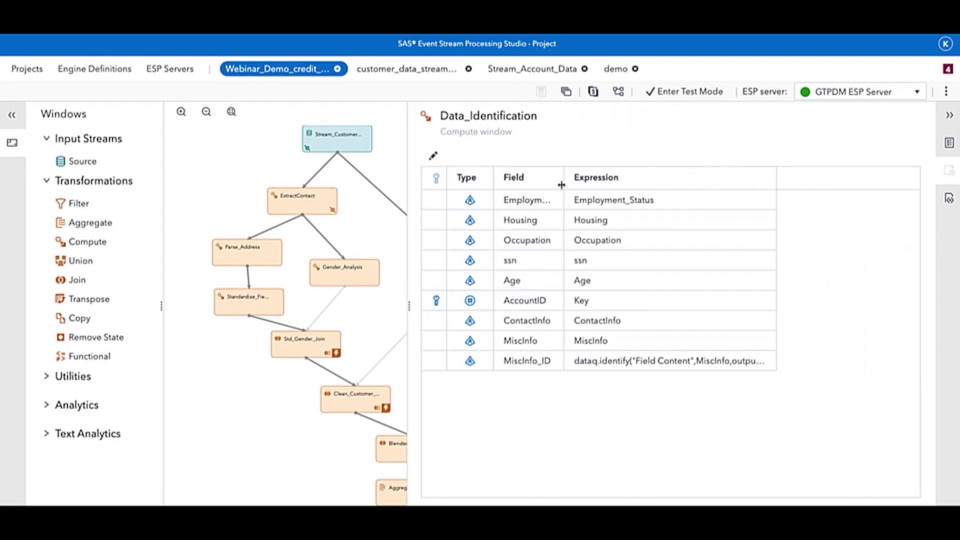
pyautogui.doubleClick(774, 172)
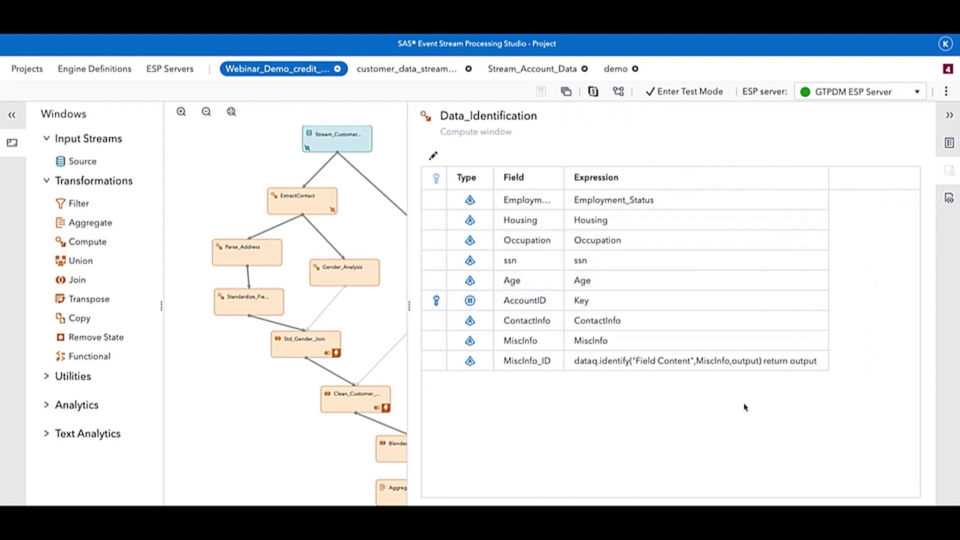
pyautogui.click(311, 204)
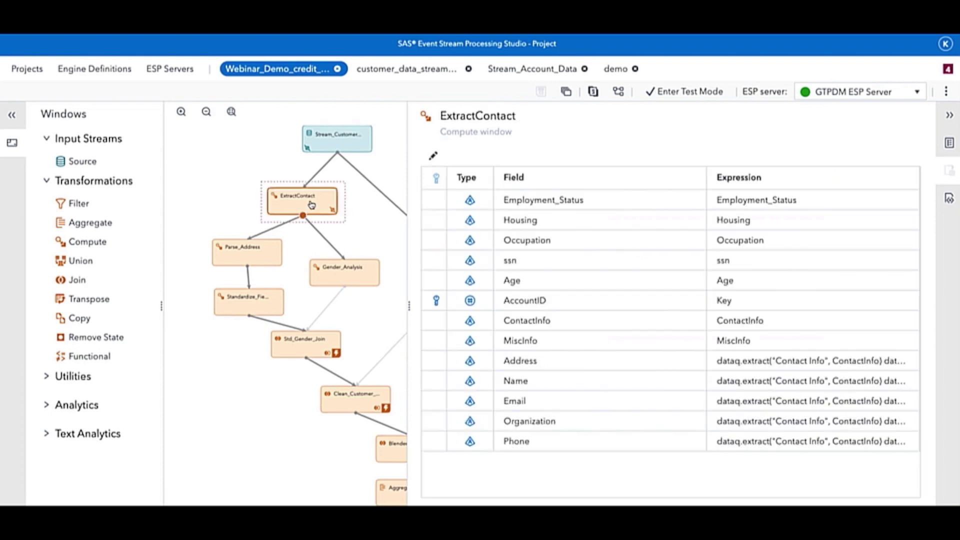
pyautogui.moveTo(705, 176); pyautogui.dragTo(587, 180)
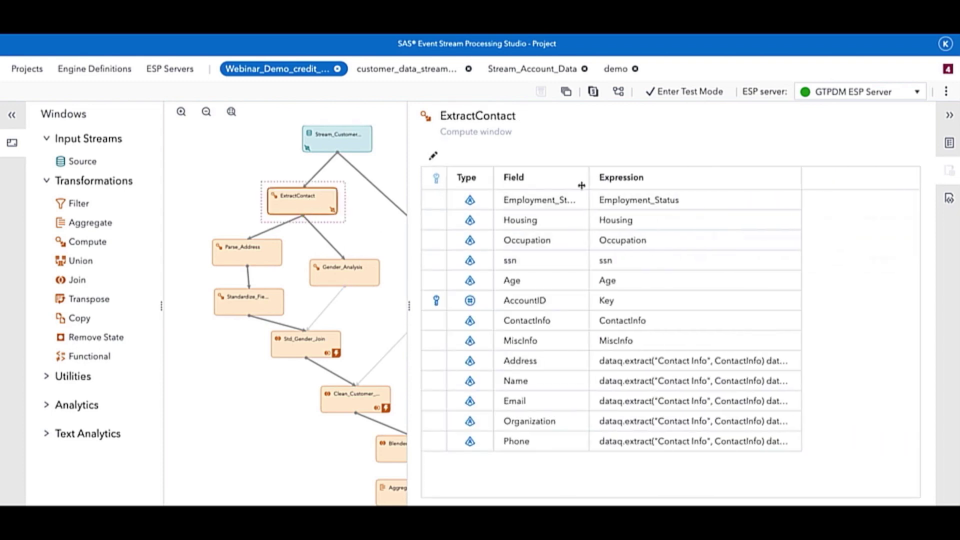
pyautogui.doubleClick(798, 175)
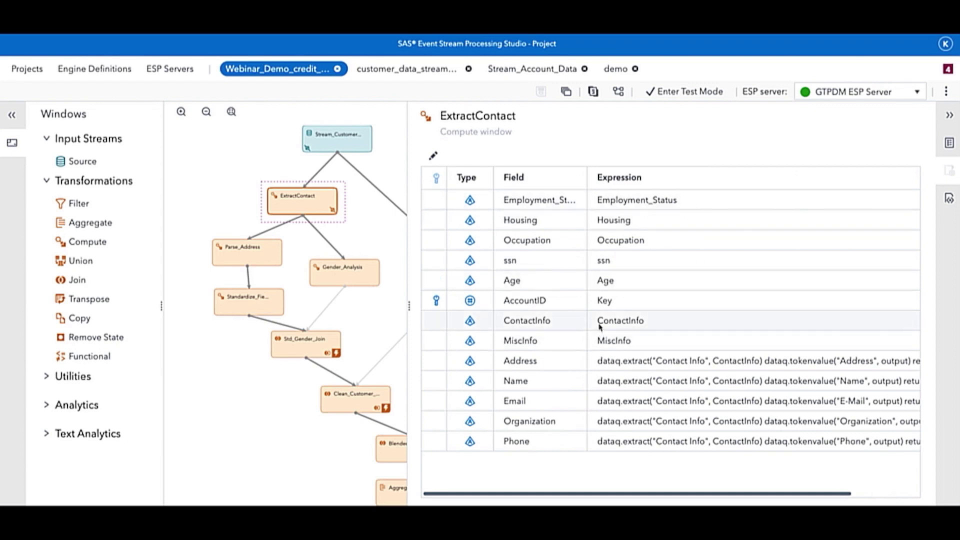
pyautogui.click(249, 299)
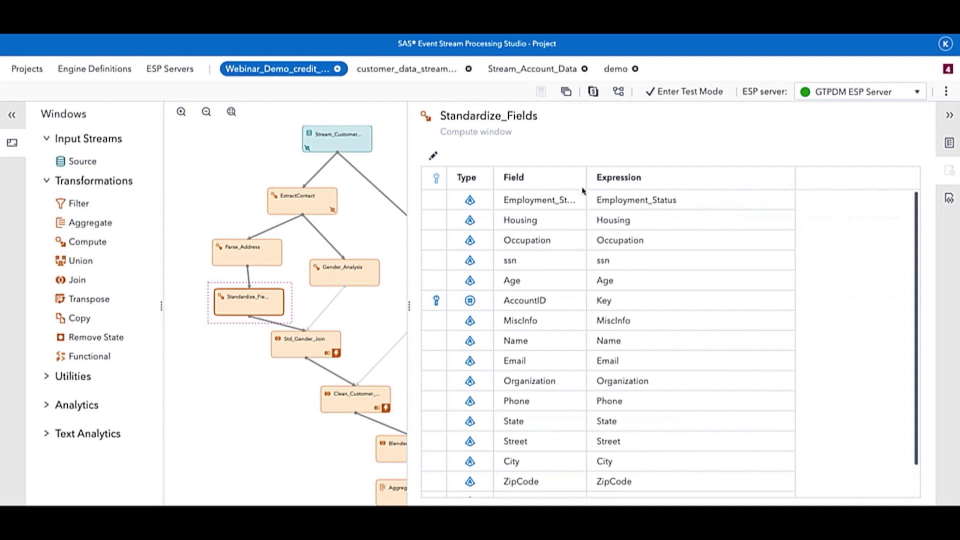
pyautogui.scroll(-2, 727, 302)
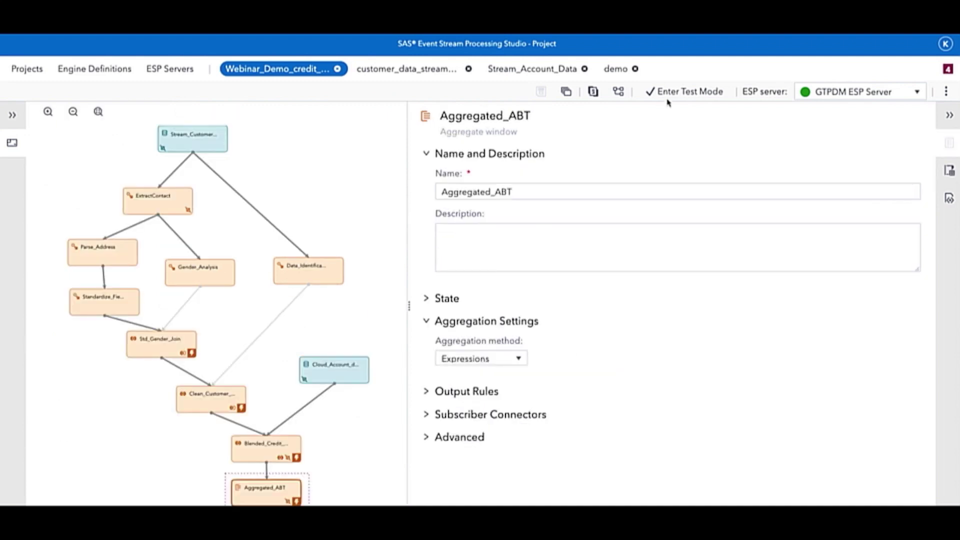
# Test-run the credit project and widen ExtractContact's Address column to show full addresses
pyautogui.click(667, 93)
pyautogui.click(632, 93)
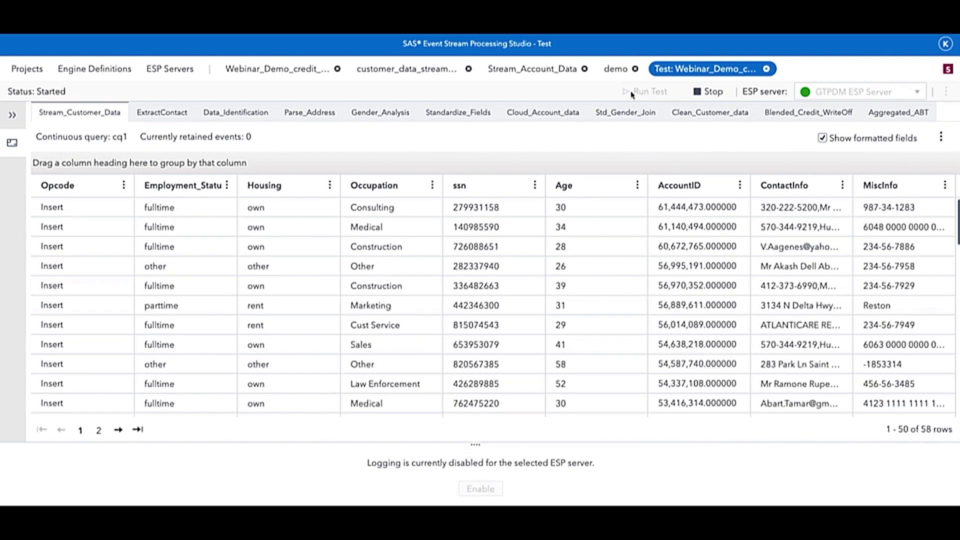
pyautogui.click(155, 116)
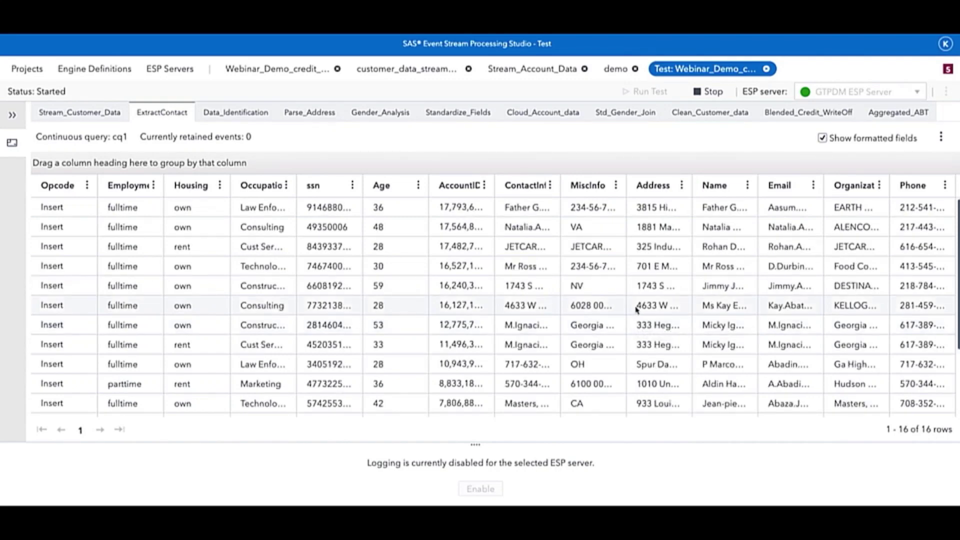
pyautogui.doubleClick(691, 177)
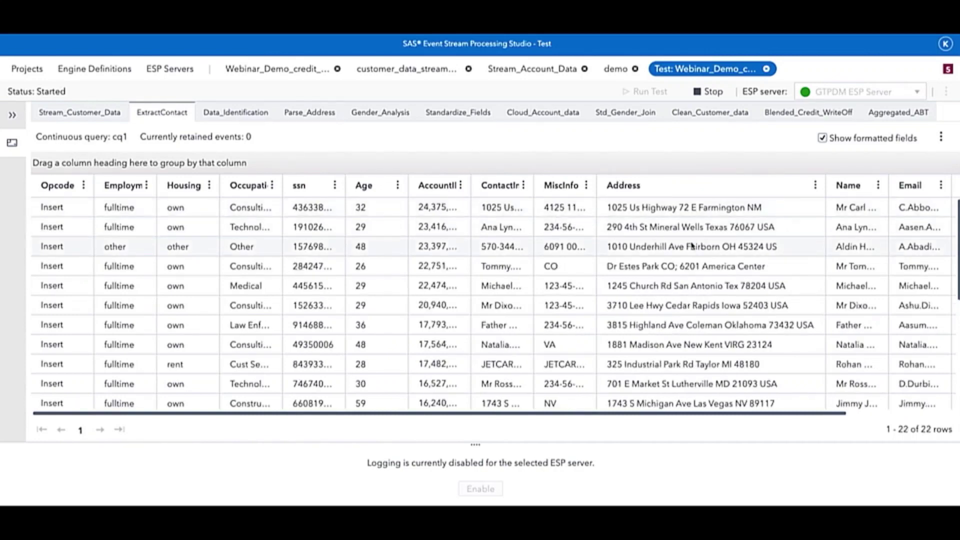
# Sort Parse_Address rows by State, then place Data_Identification's MiscInfo_ID column before MiscInfo, fitted to contents
pyautogui.click(315, 112)
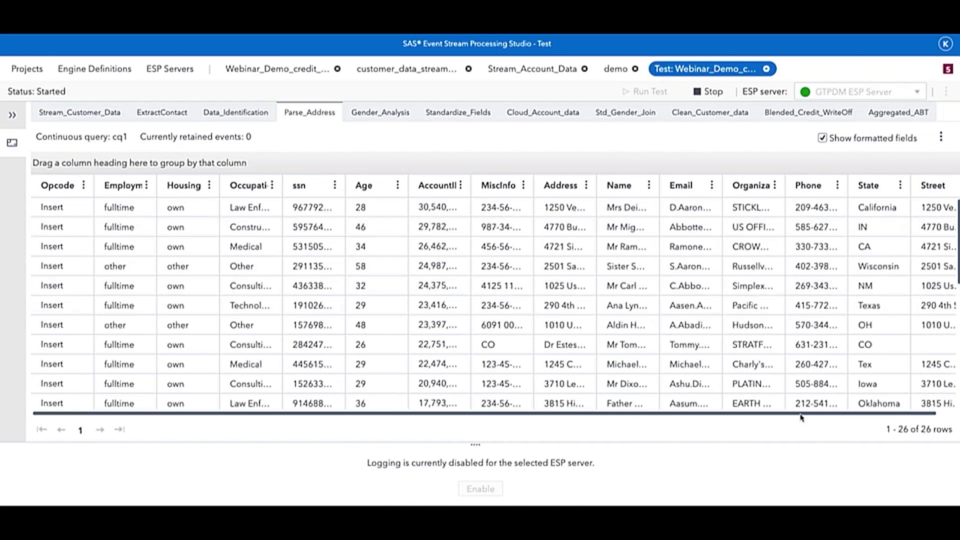
pyautogui.hscroll(1, 801, 417)
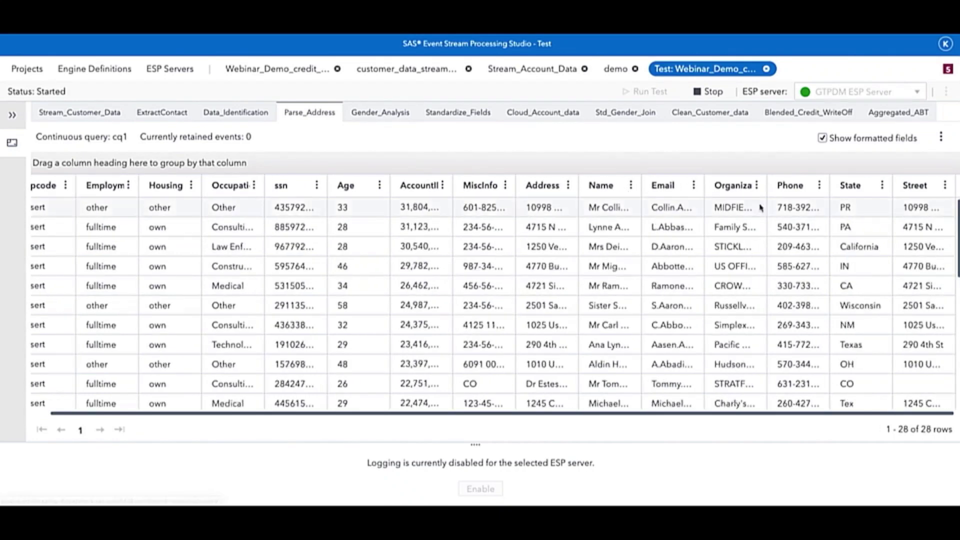
pyautogui.click(889, 187)
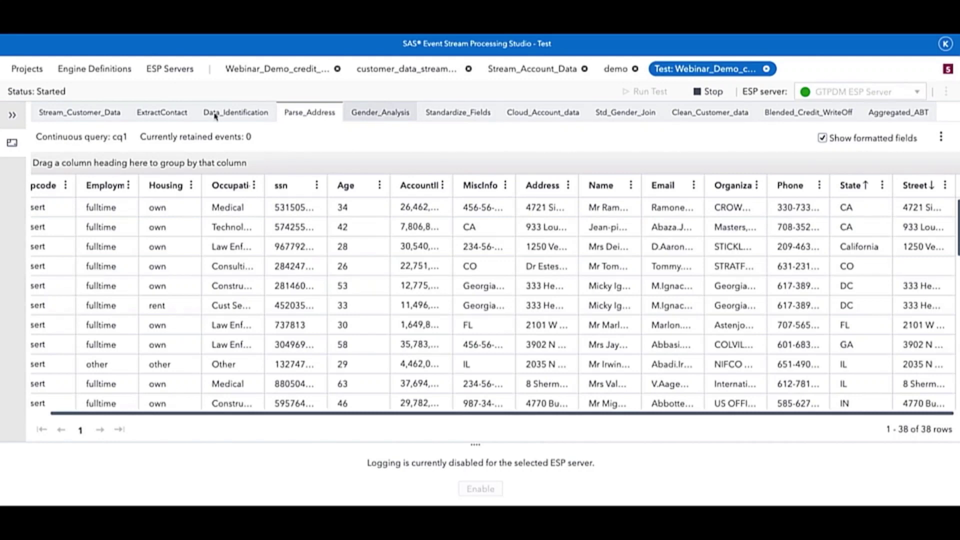
pyautogui.click(233, 112)
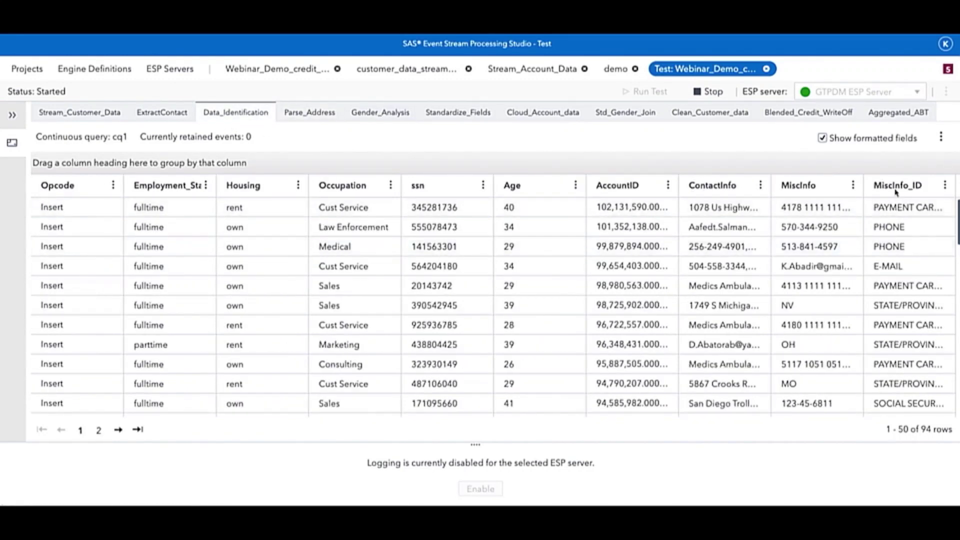
pyautogui.moveTo(807, 192); pyautogui.dragTo(871, 187)
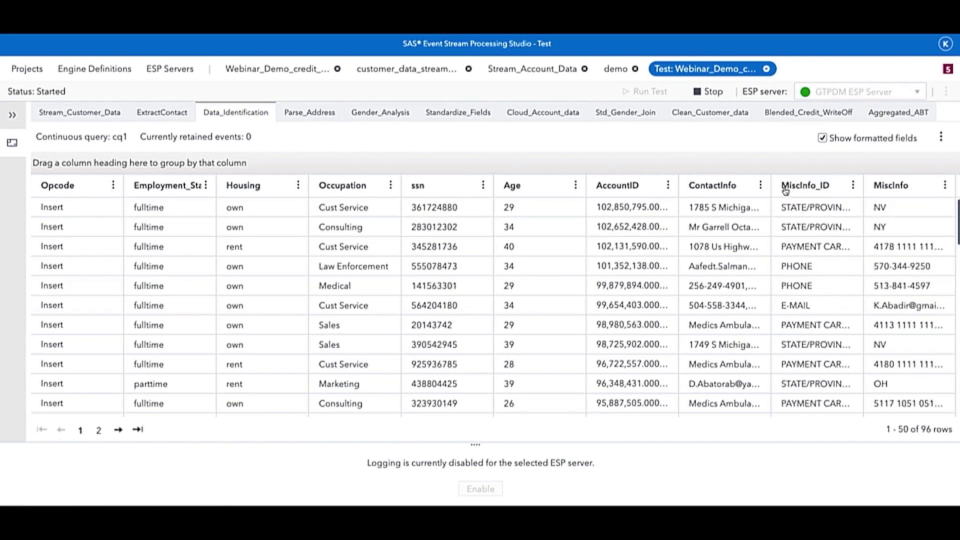
pyautogui.doubleClick(863, 185)
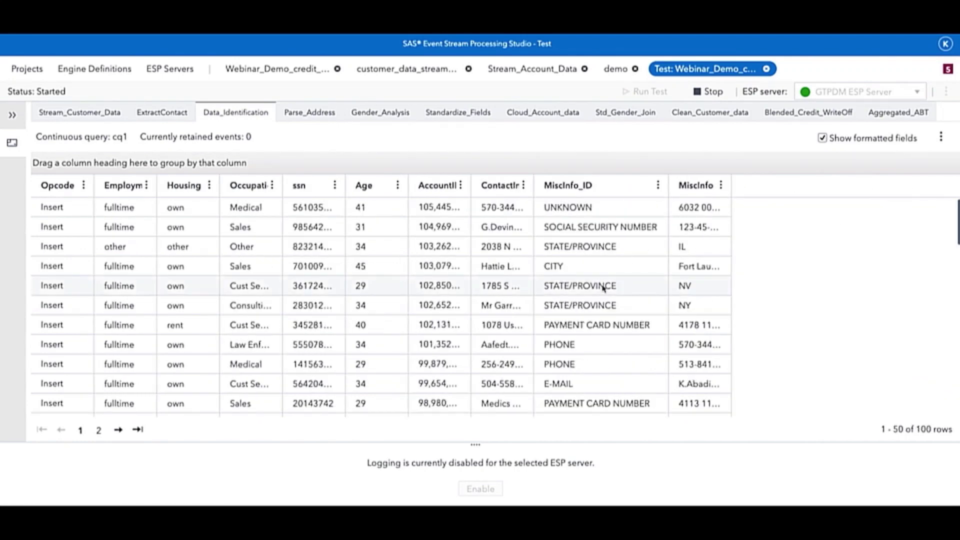
pyautogui.scroll(-5, 593, 307)
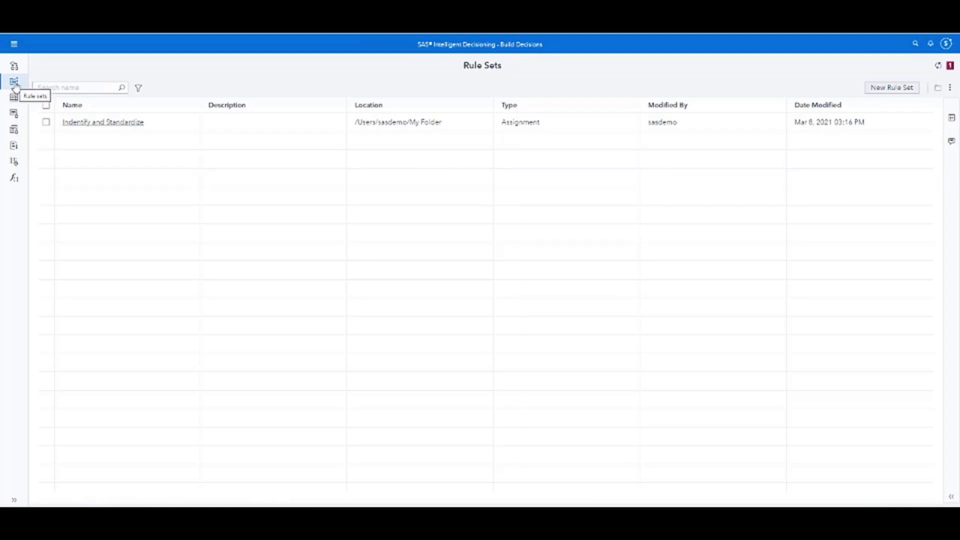
# In the Indentify and Standardize rule set, add a Firstname ASSIGN statement and open its Expression Editor
pyautogui.click(105, 122)
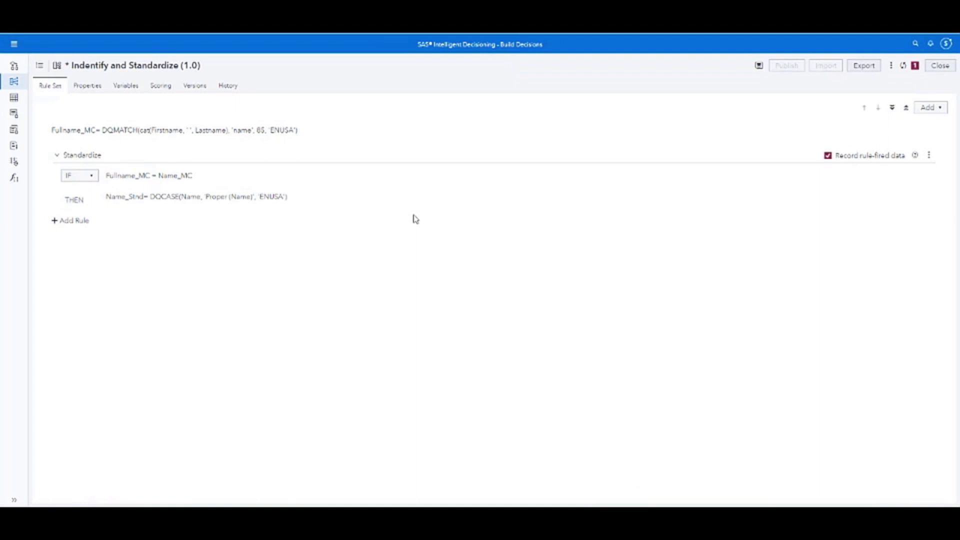
pyautogui.moveTo(487, 130)
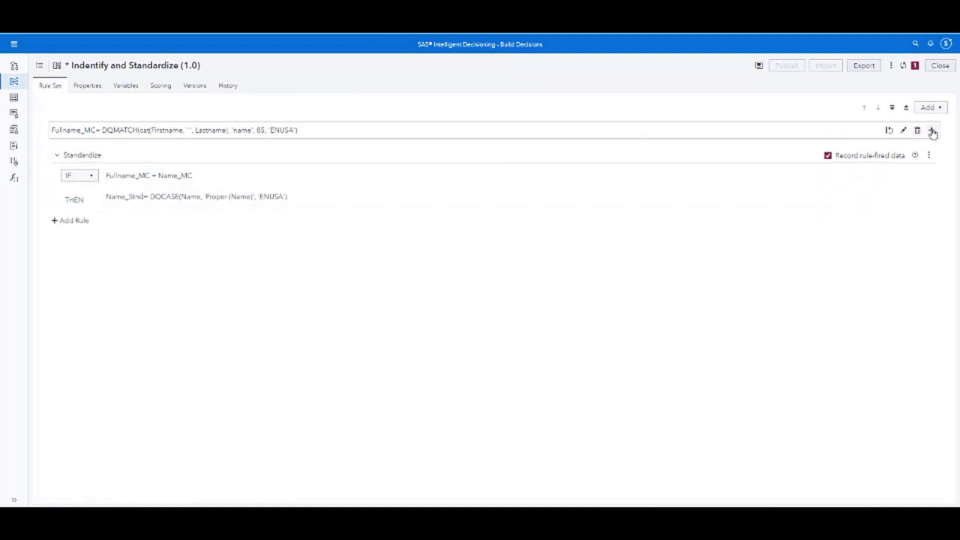
pyautogui.click(932, 131)
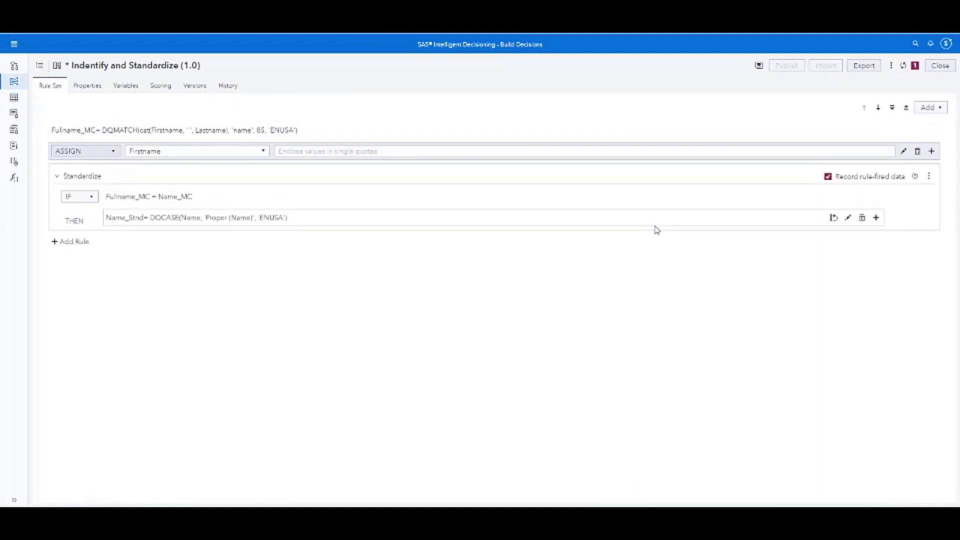
pyautogui.click(904, 153)
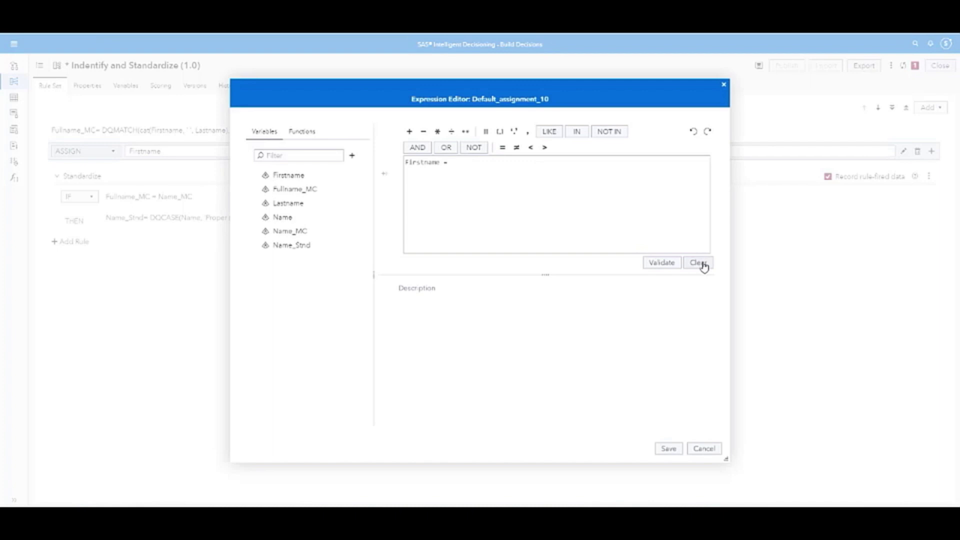
# Clear the old Firstname expression and start a new one reading Name_MC=
pyautogui.click(700, 263)
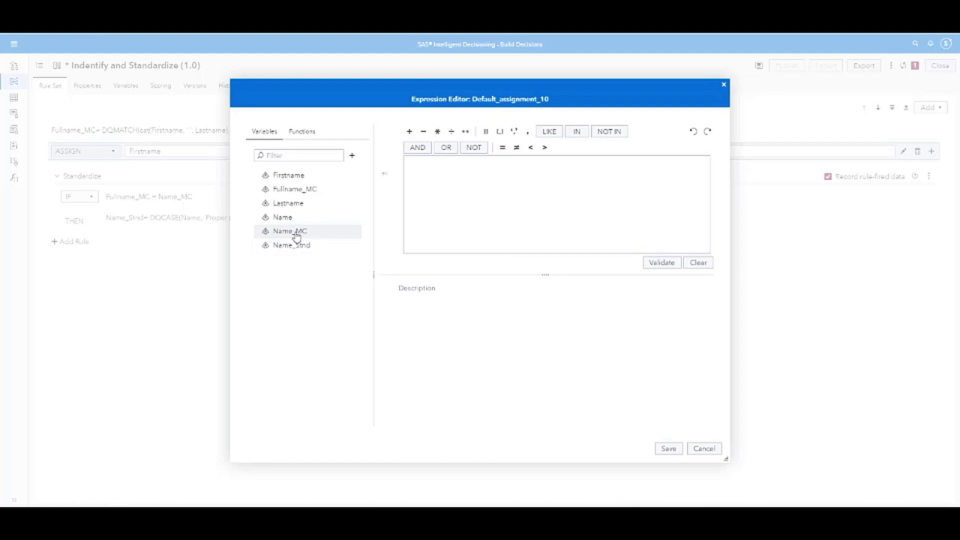
pyautogui.doubleClick(295, 236)
pyautogui.click(503, 148)
# Insert DQMATCH from the dqm-filtered Data Quality functions after Name_MC=
pyautogui.click(303, 133)
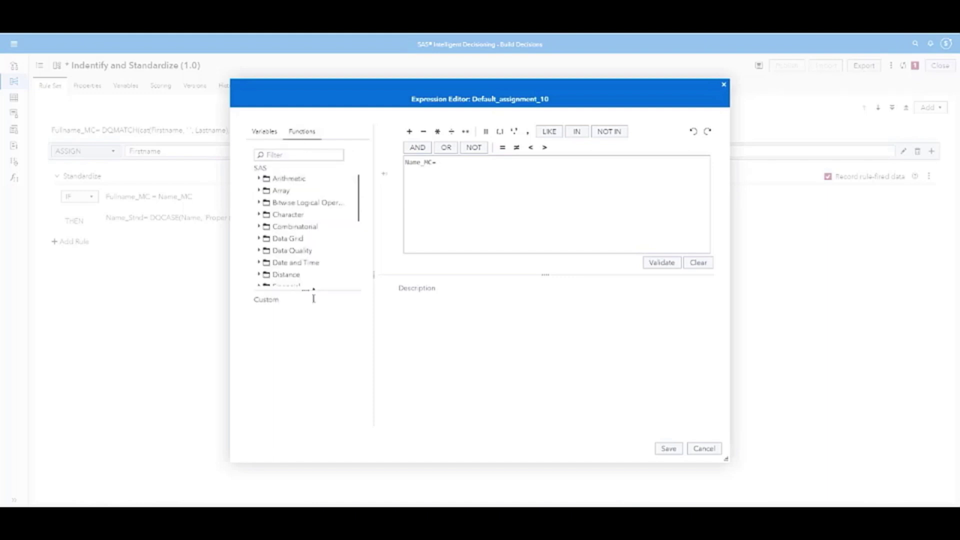
pyautogui.moveTo(306, 290); pyautogui.dragTo(314, 380)
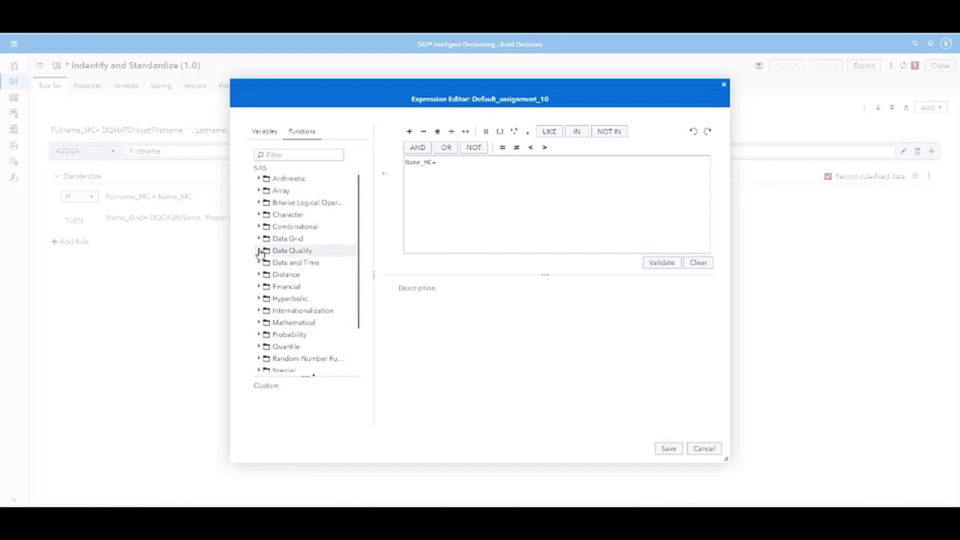
pyautogui.click(259, 251)
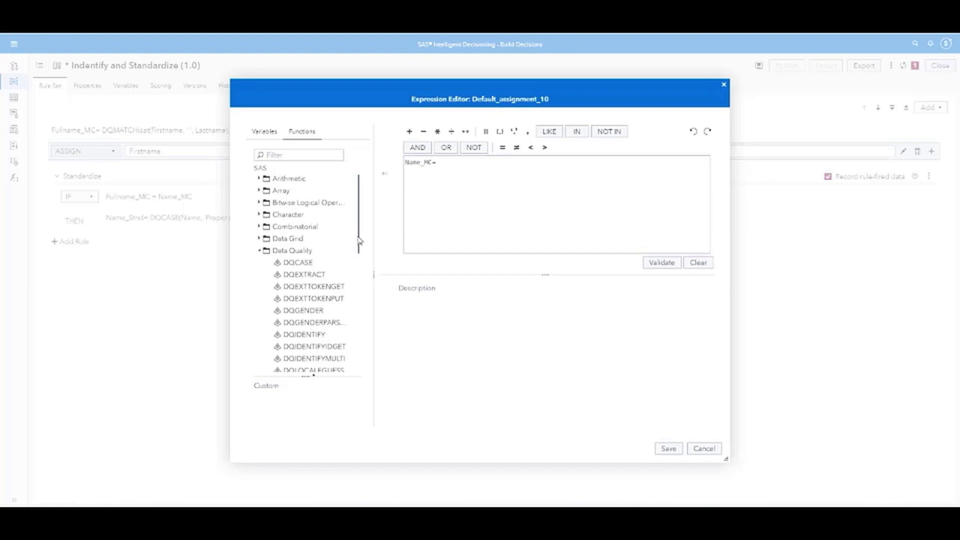
pyautogui.click(276, 153)
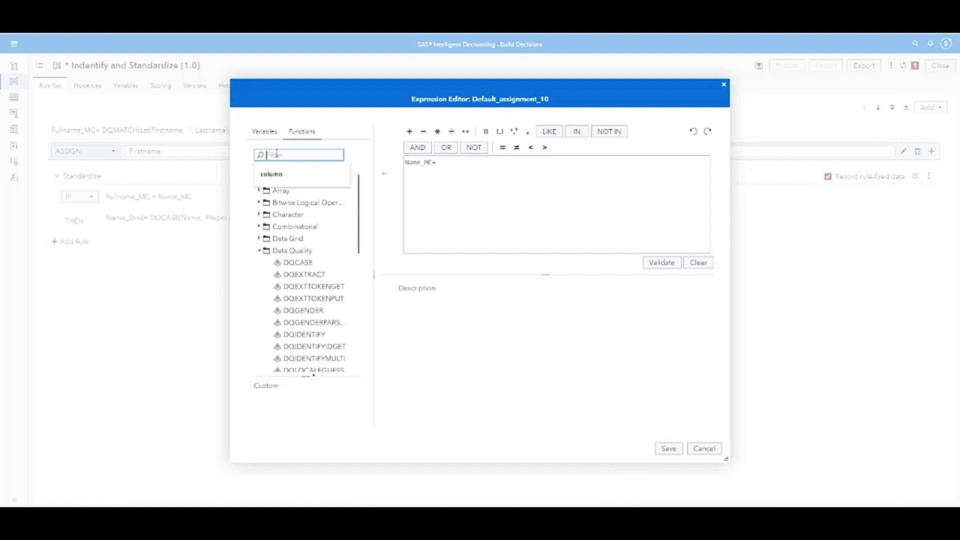
pyautogui.write('dqm')
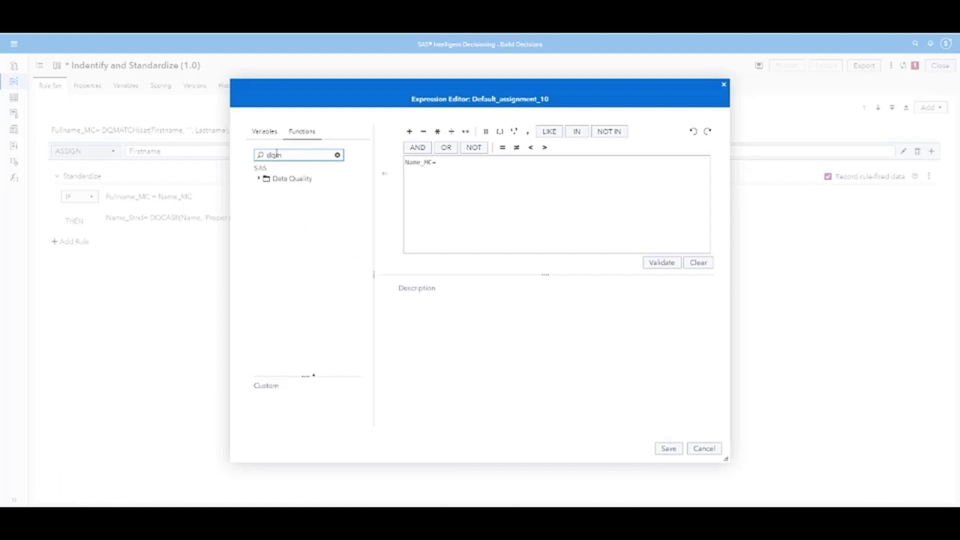
pyautogui.click(260, 179)
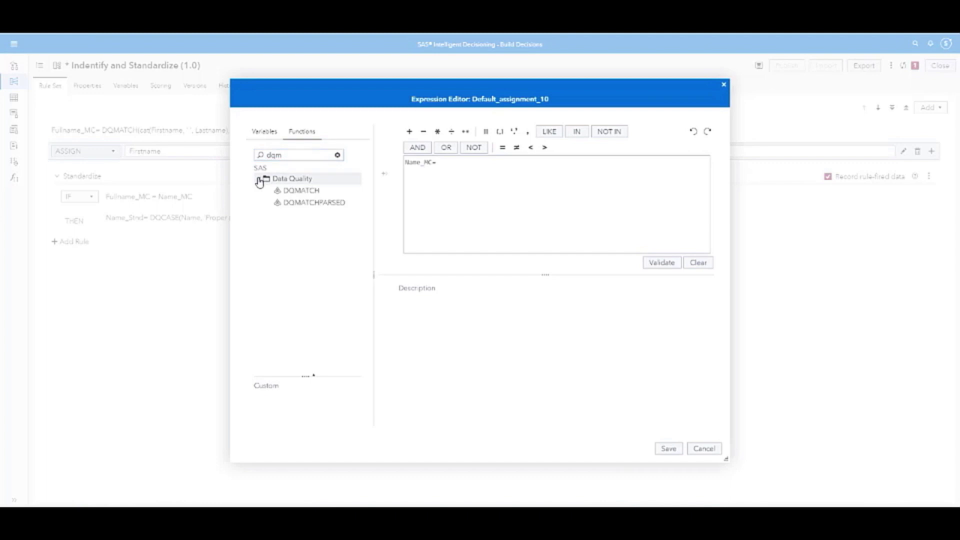
pyautogui.doubleClick(302, 191)
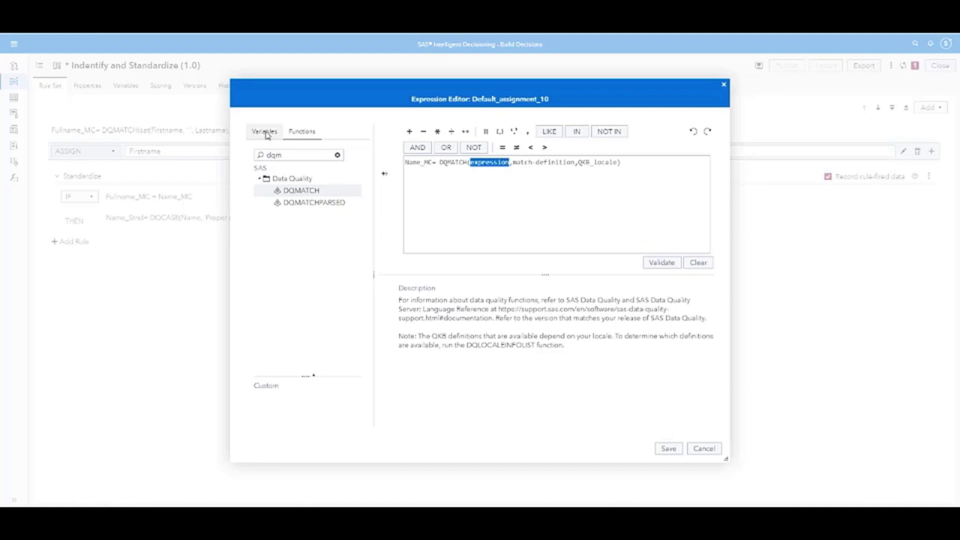
# Fill DQMATCH with Name, 'name', 85 and 'ENUSA', then validate the expression
pyautogui.click(267, 135)
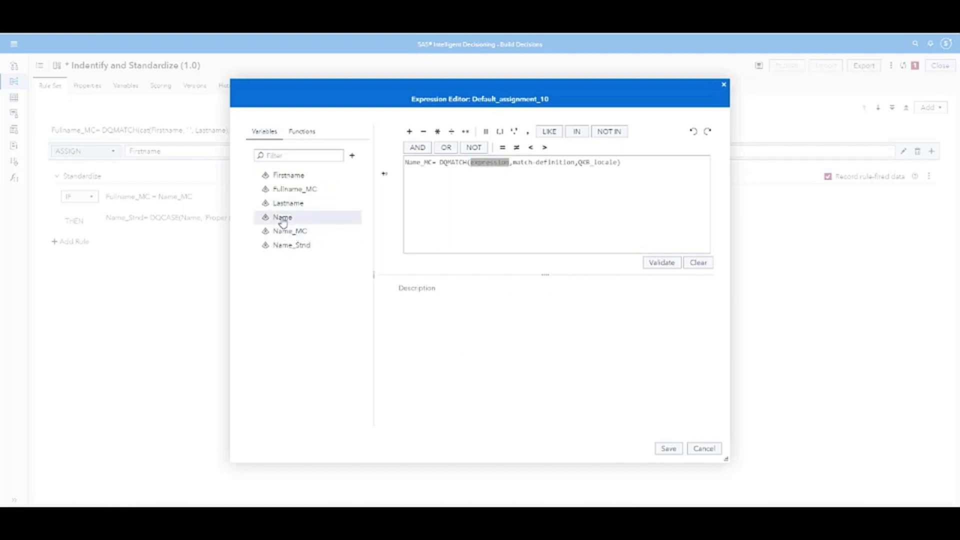
pyautogui.doubleClick(289, 221)
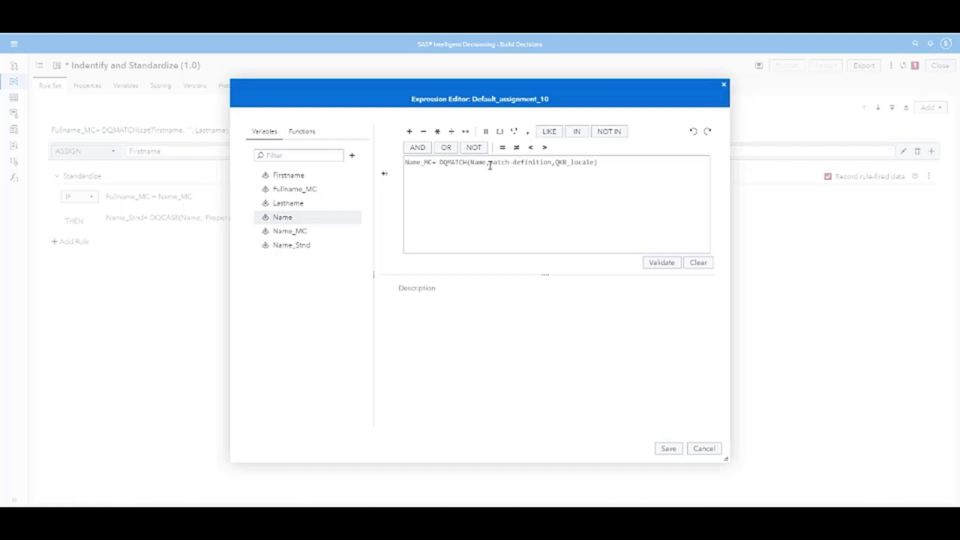
pyautogui.moveTo(490, 163); pyautogui.dragTo(552, 163)
pyautogui.write('name')
pyautogui.hotkey('shift', 'Left')
pyautogui.hotkey('shift', 'Left')
pyautogui.hotkey('shift', 'Left')
pyautogui.hotkey('shift', 'Left')
pyautogui.write("'")
pyautogui.press('Right')
pyautogui.write('85,')
pyautogui.hotkey('shift', 'Right')
pyautogui.hotkey('shift', 'Right')
pyautogui.hotkey('shift', 'Right')
pyautogui.hotkey('shift', 'Right')
pyautogui.hotkey('shift', 'Right')
pyautogui.hotkey('shift', 'Right')
pyautogui.hotkey('shift', 'Right')
pyautogui.hotkey('shift', 'Right')
pyautogui.hotkey('shift', 'Right')
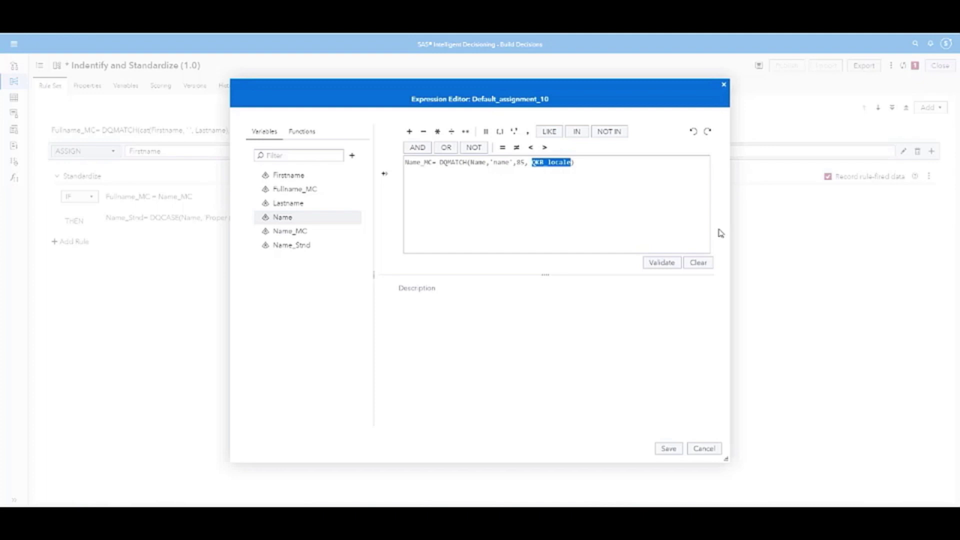
pyautogui.press('BackSpace')
pyautogui.write('EN')
pyautogui.write('USA')
pyautogui.hotkey('shift', 'Left')
pyautogui.hotkey('shift', 'Left')
pyautogui.hotkey('shift', 'Left')
pyautogui.hotkey('shift', 'Left')
pyautogui.write("'")
pyautogui.click(663, 266)
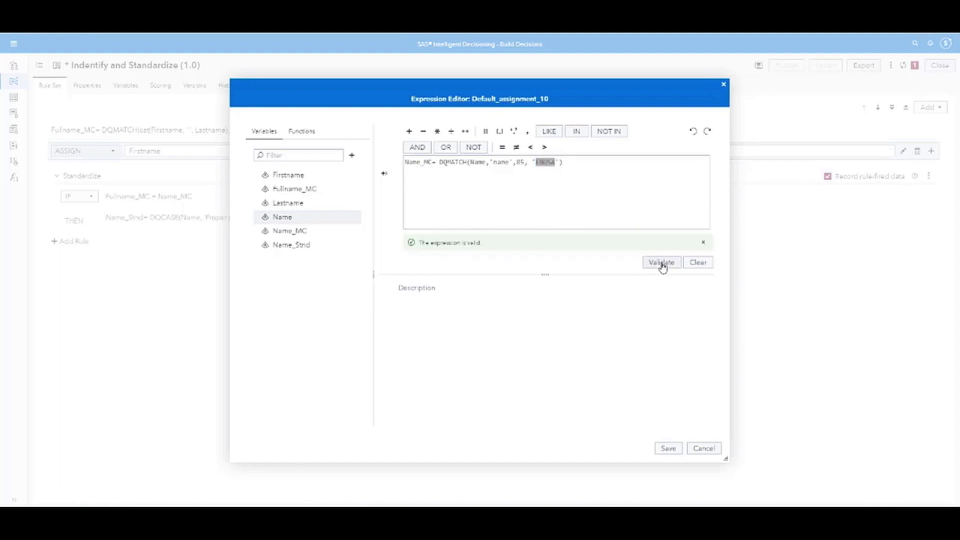
# Save the Name_MC assignment and move to the rule set's scoring view
pyautogui.click(667, 451)
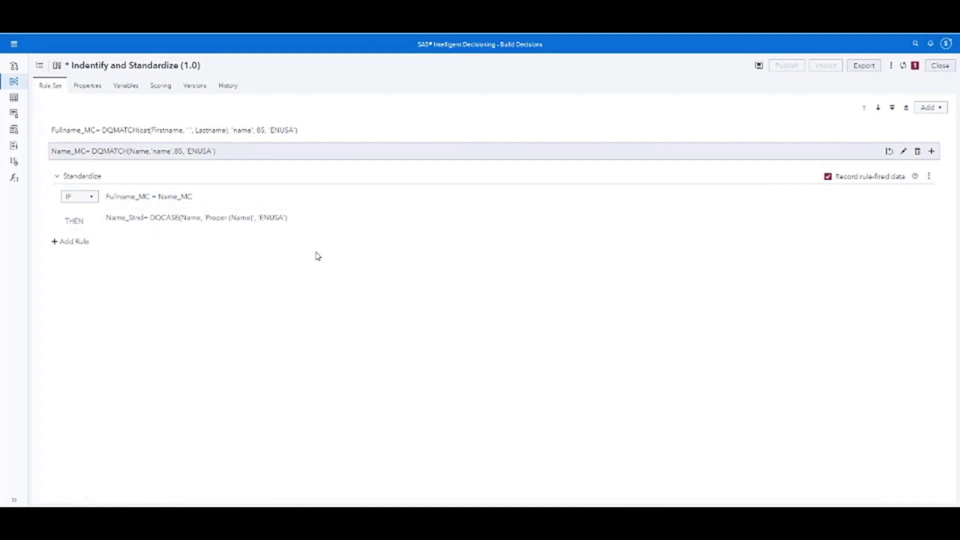
pyautogui.moveTo(165, 196)
pyautogui.click(160, 86)
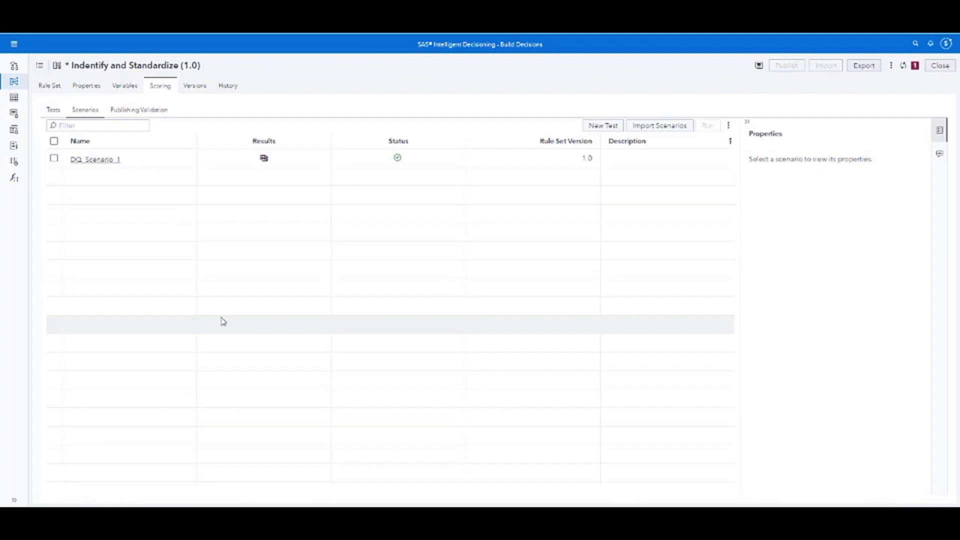
pyautogui.click(265, 161)
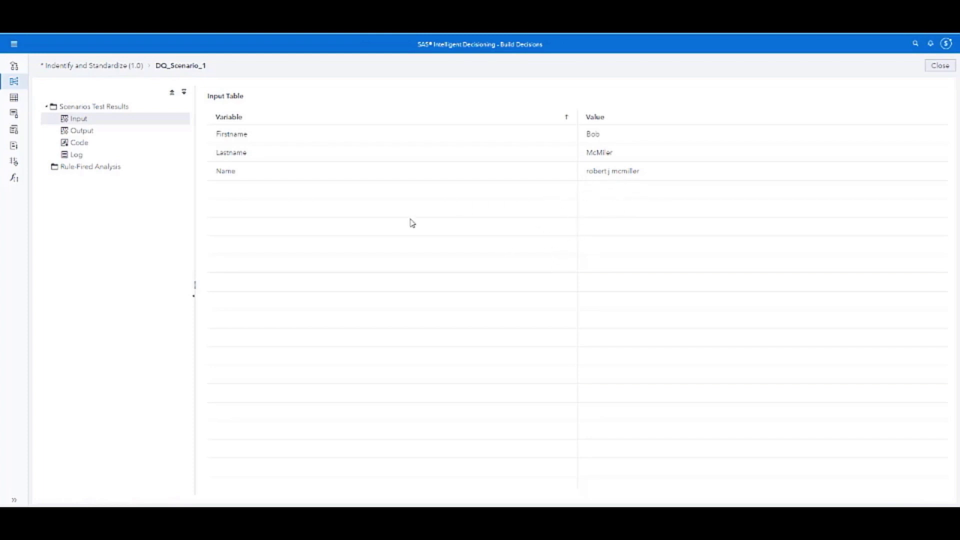
pyautogui.click(106, 132)
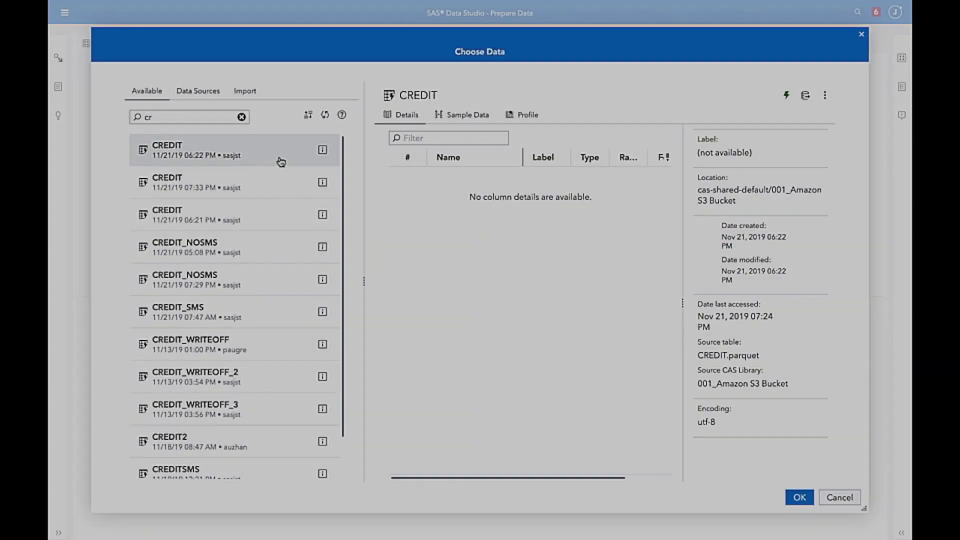
# Load the CREDIT table and enlarge the table view
pyautogui.click(801, 499)
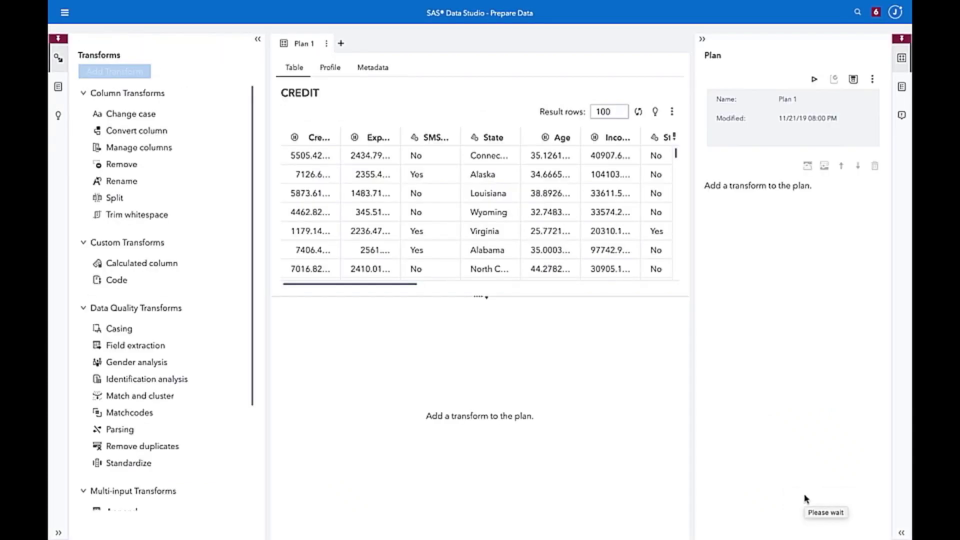
pyautogui.click(702, 39)
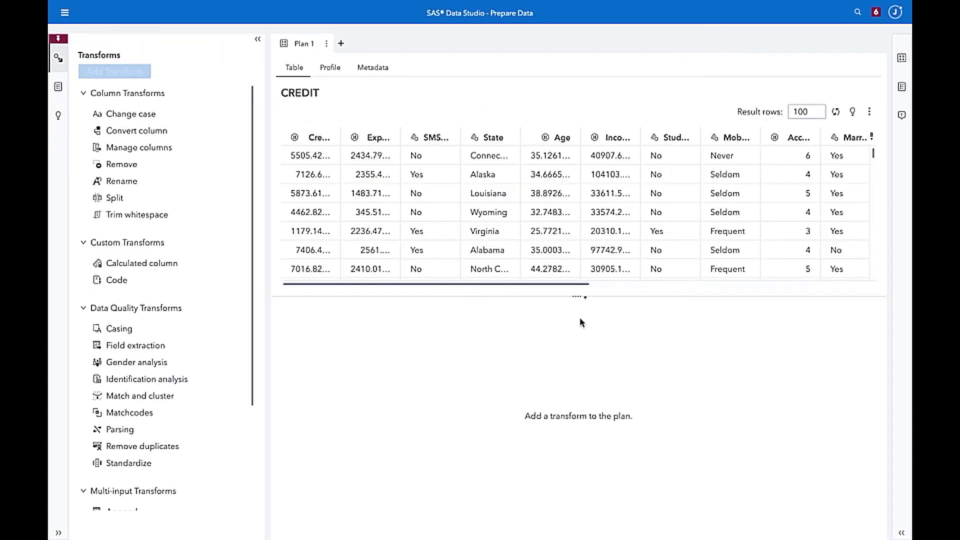
pyautogui.moveTo(576, 297); pyautogui.dragTo(577, 368)
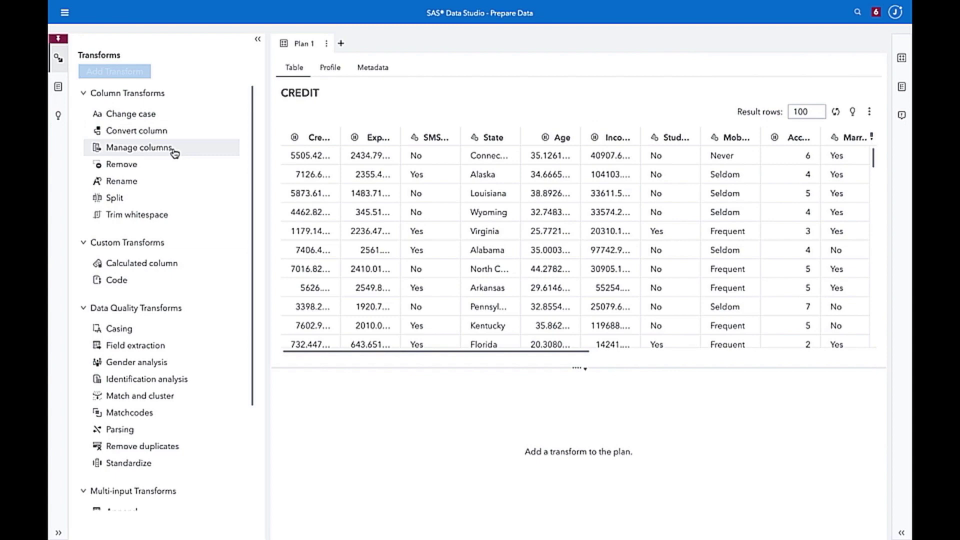
# Add suggested Remove duplicates, Unique identifier, State standardization and Student one-hot encoding transforms
pyautogui.click(58, 115)
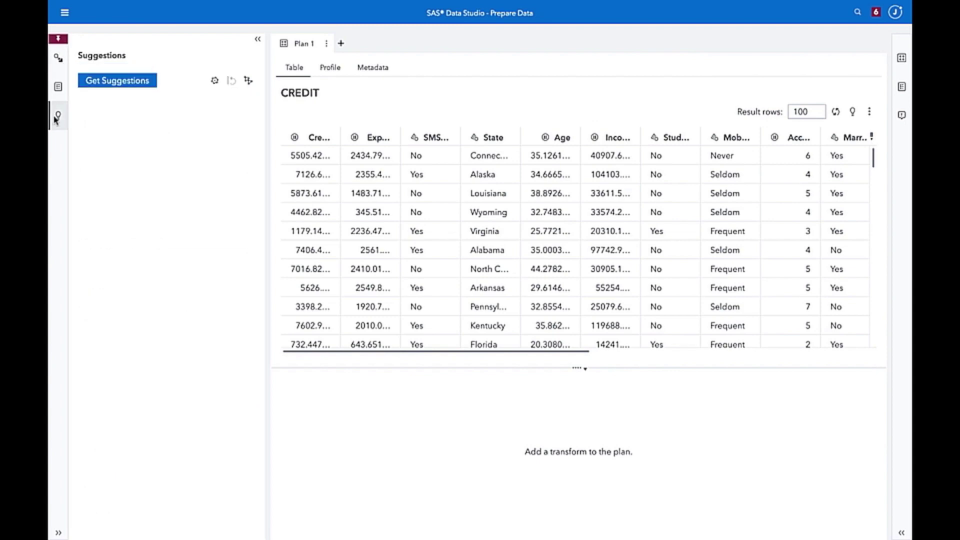
pyautogui.click(117, 80)
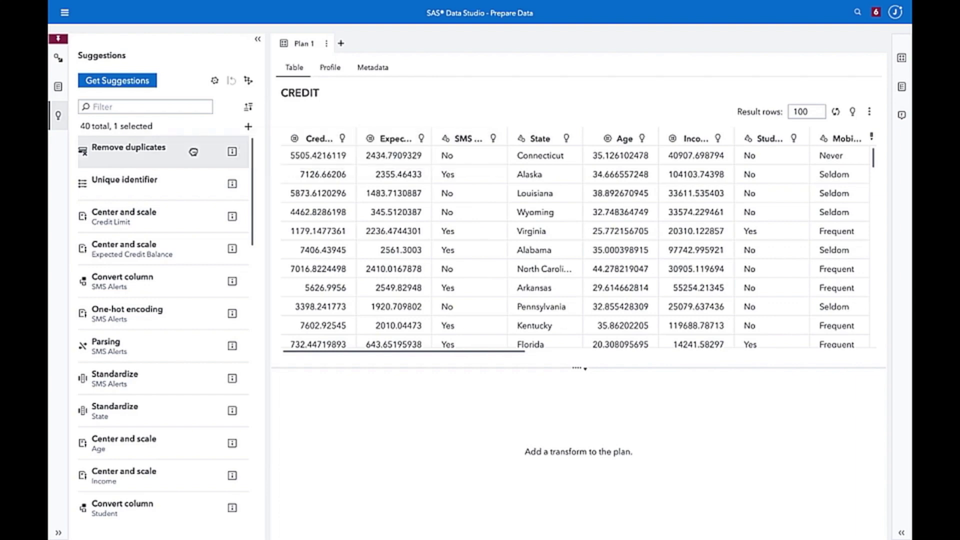
pyautogui.click(192, 153)
pyautogui.moveTo(232, 183)
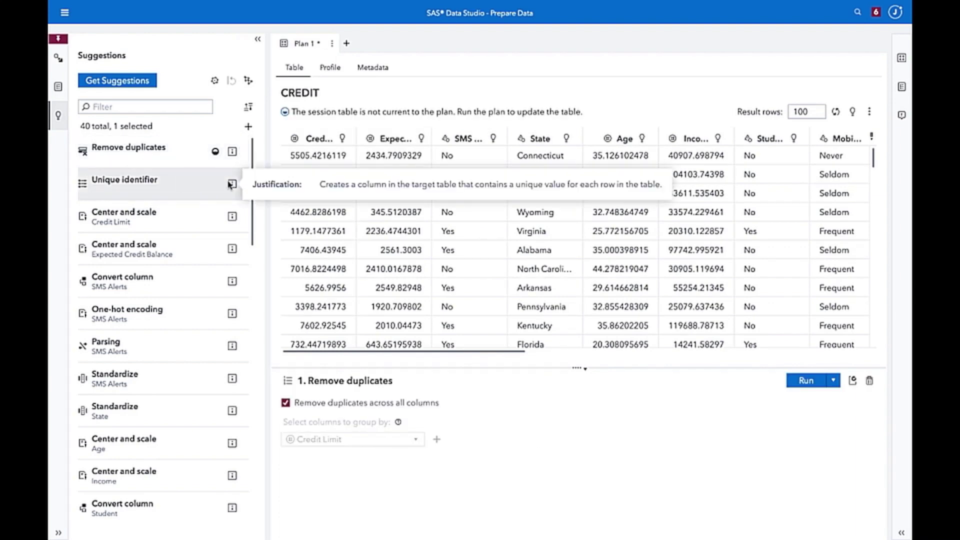
pyautogui.click(190, 184)
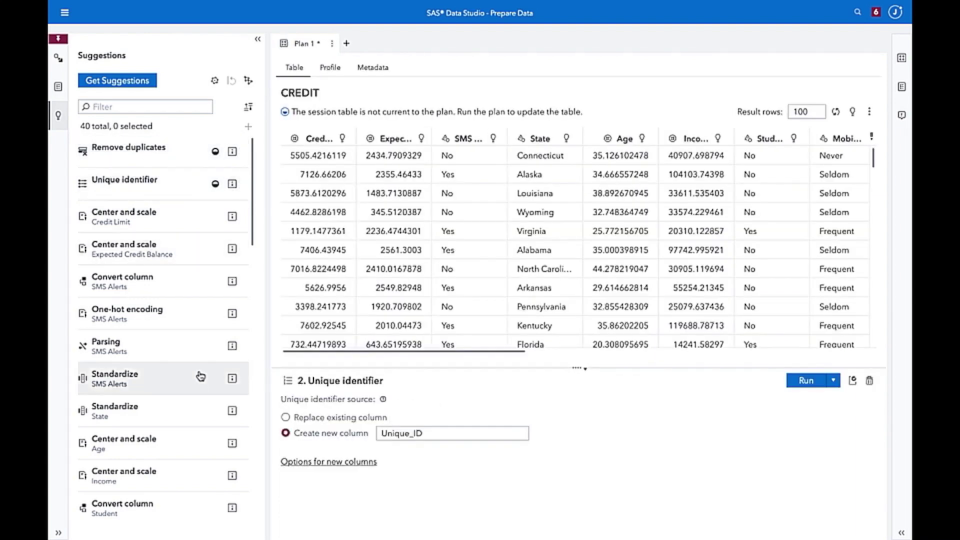
pyautogui.click(185, 409)
pyautogui.moveTo(232, 410)
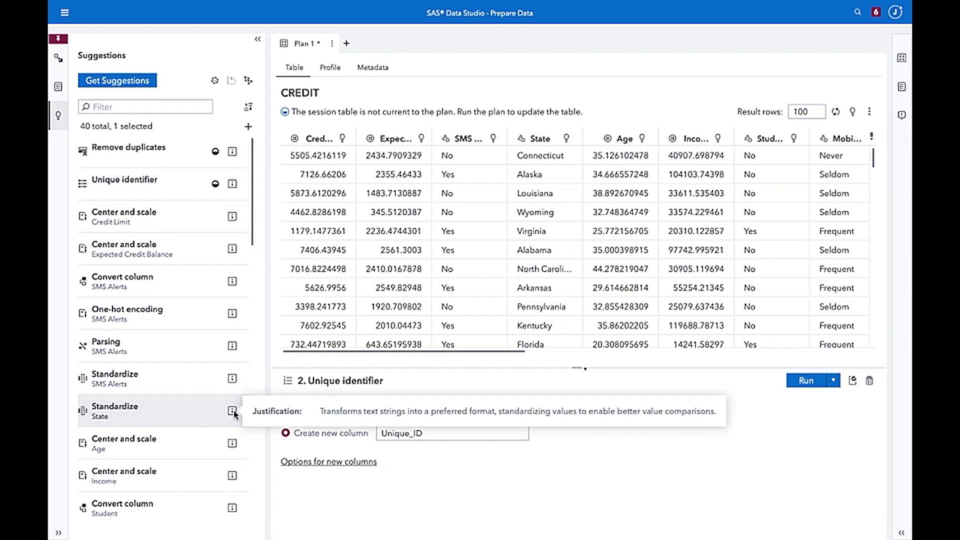
pyautogui.doubleClick(214, 415)
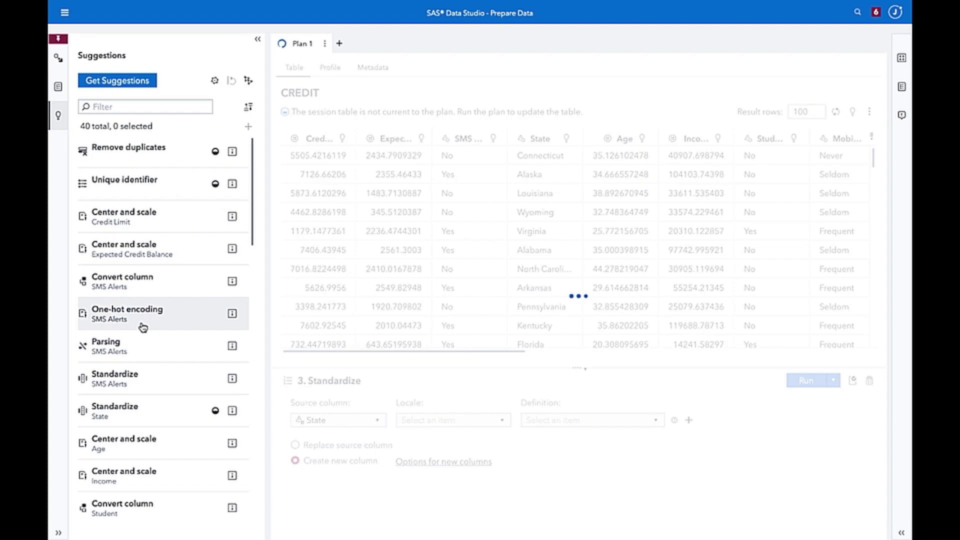
pyautogui.scroll(-2, 143, 327)
pyautogui.scroll(-1, 143, 327)
pyautogui.scroll(-1, 143, 327)
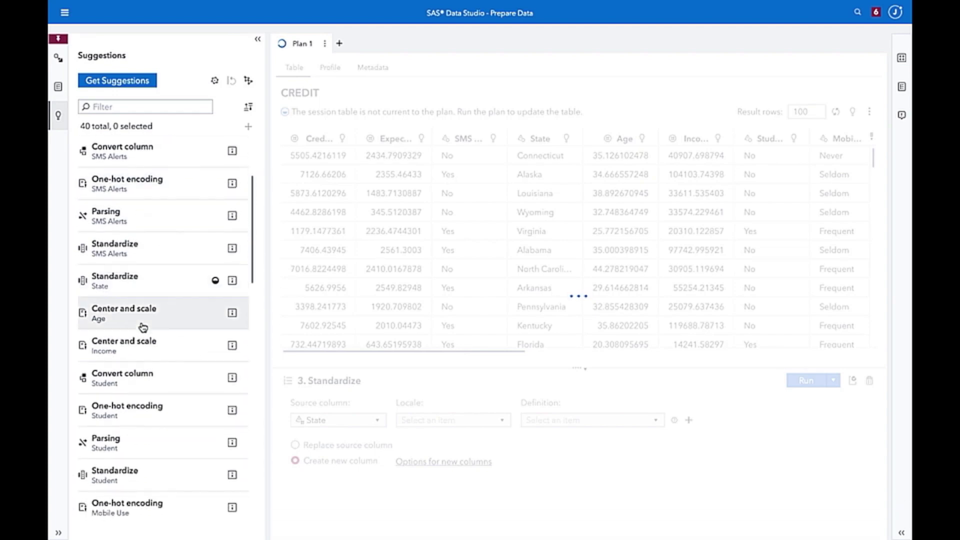
pyautogui.click(153, 425)
pyautogui.moveTo(231, 409)
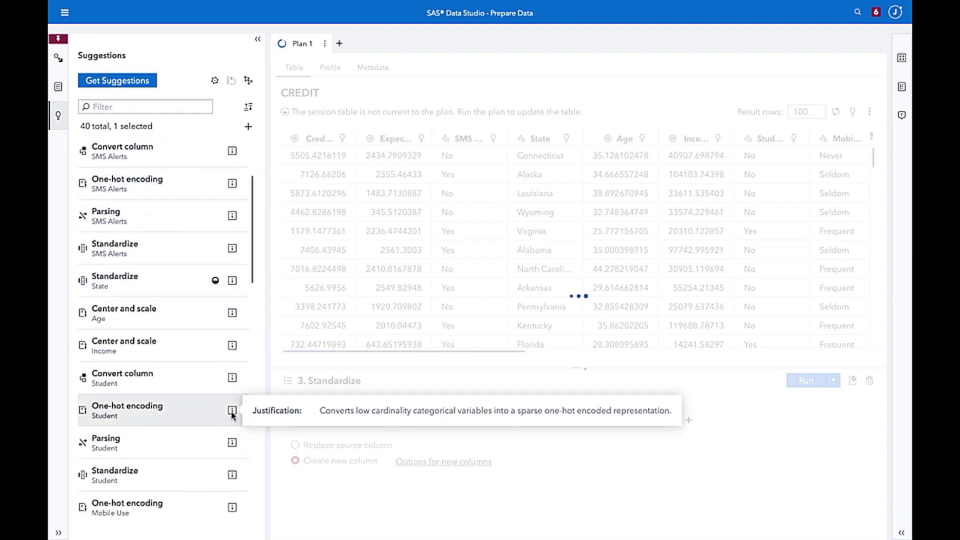
pyautogui.click(196, 411)
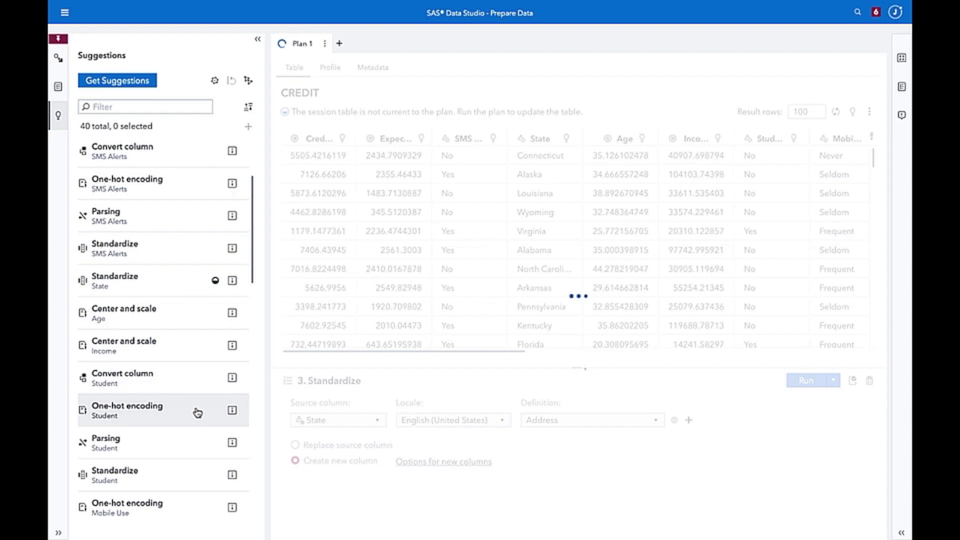
# Review the four added steps in the Plan pane
pyautogui.click(902, 59)
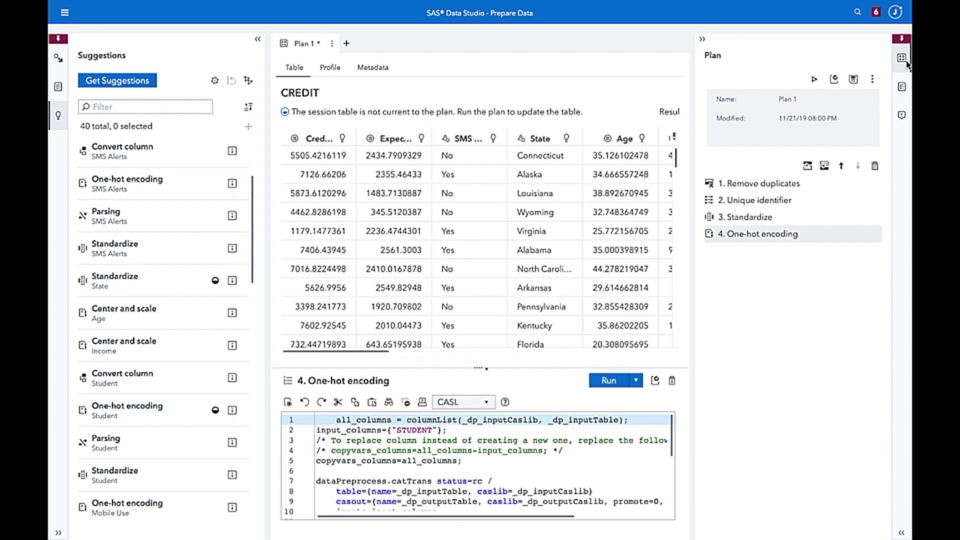
pyautogui.click(787, 185)
pyautogui.click(760, 200)
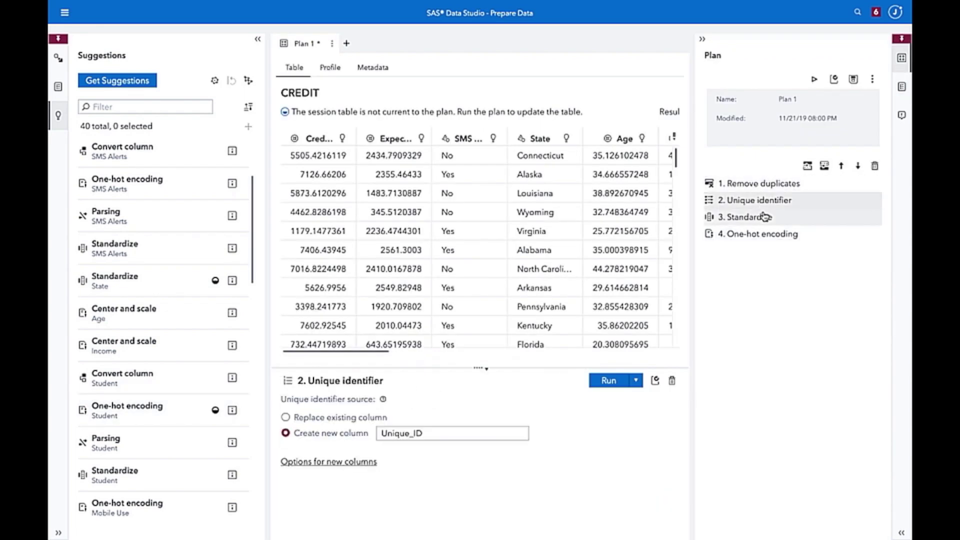
pyautogui.click(764, 216)
pyautogui.click(759, 234)
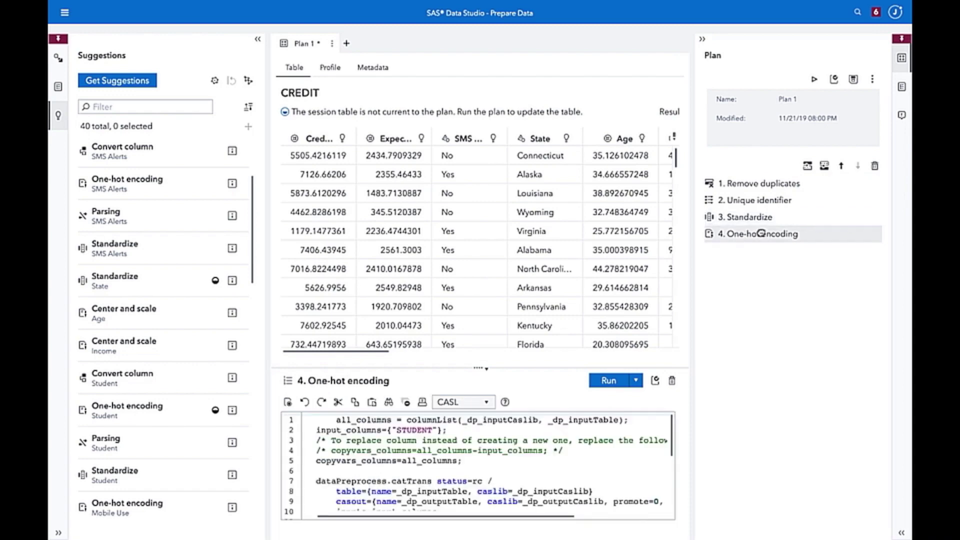
# Run Plan 1 on CREDIT and bring up the plan's actions menu
pyautogui.click(814, 80)
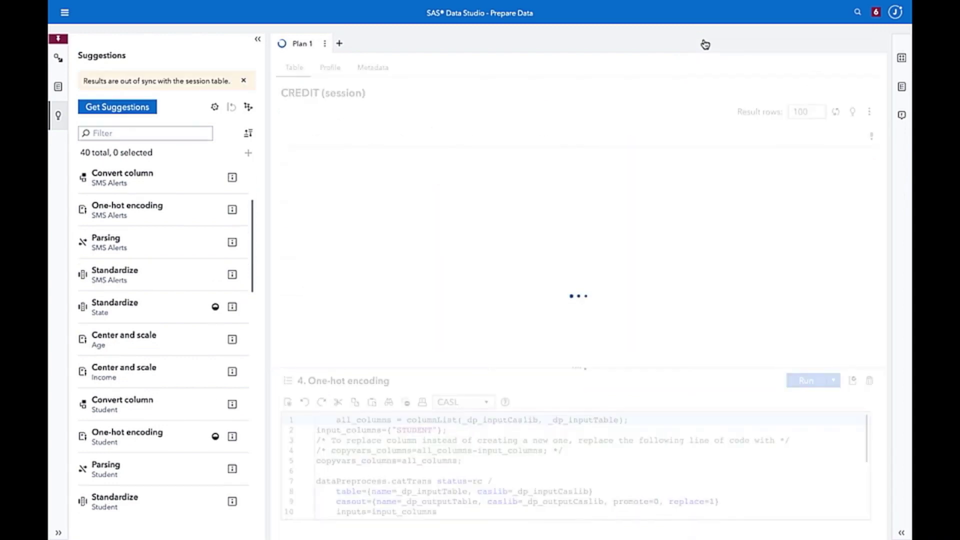
pyautogui.click(257, 40)
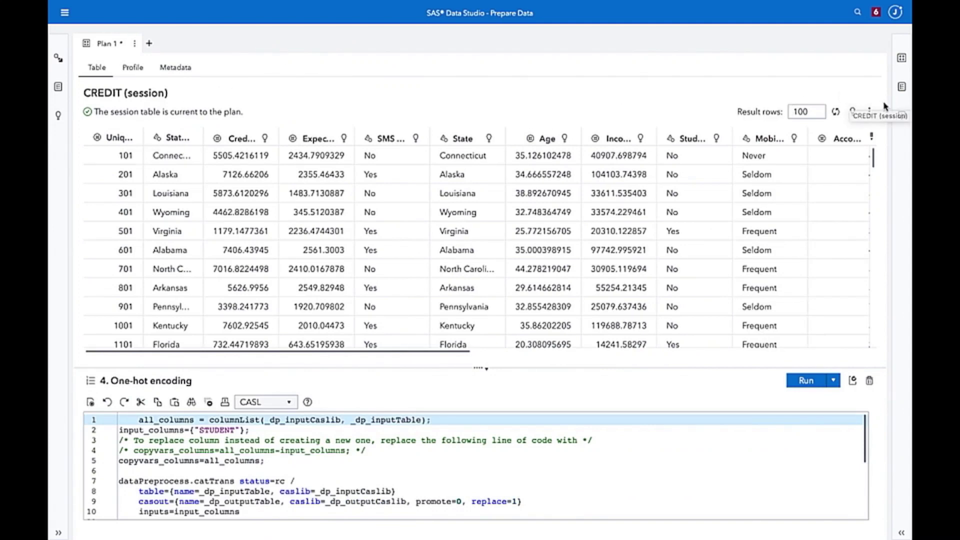
pyautogui.click(869, 112)
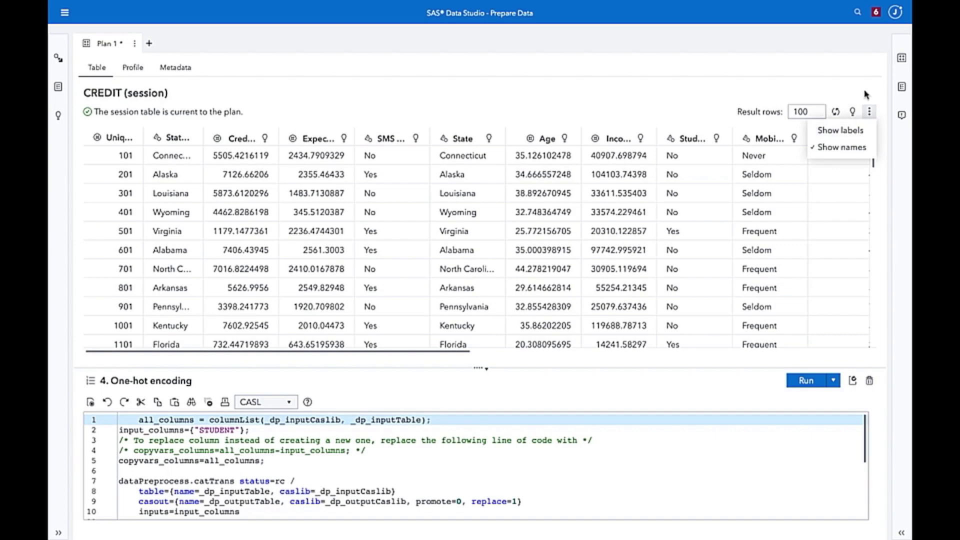
pyautogui.click(864, 95)
pyautogui.click(870, 80)
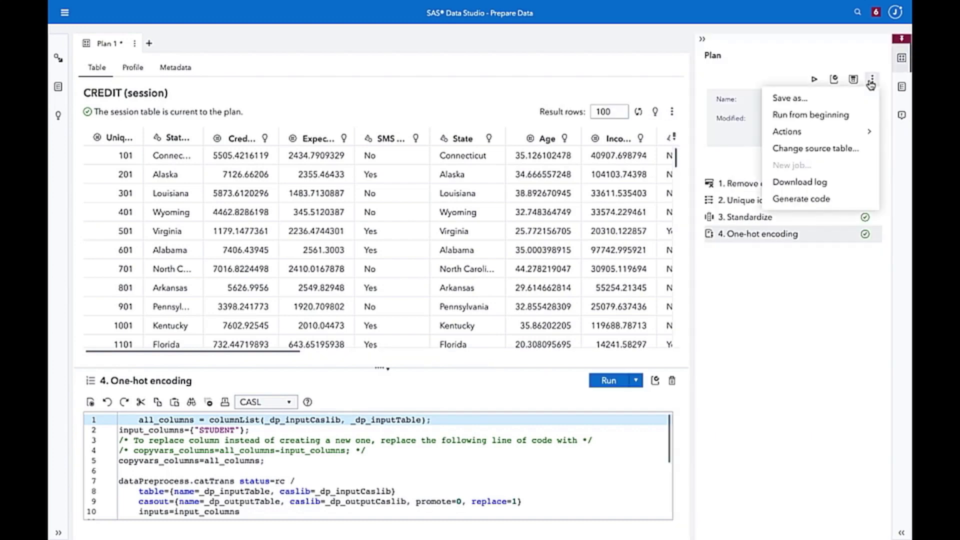
# Save Plan 1 and its CREDIT_NEW output table in parquet format
pyautogui.click(853, 103)
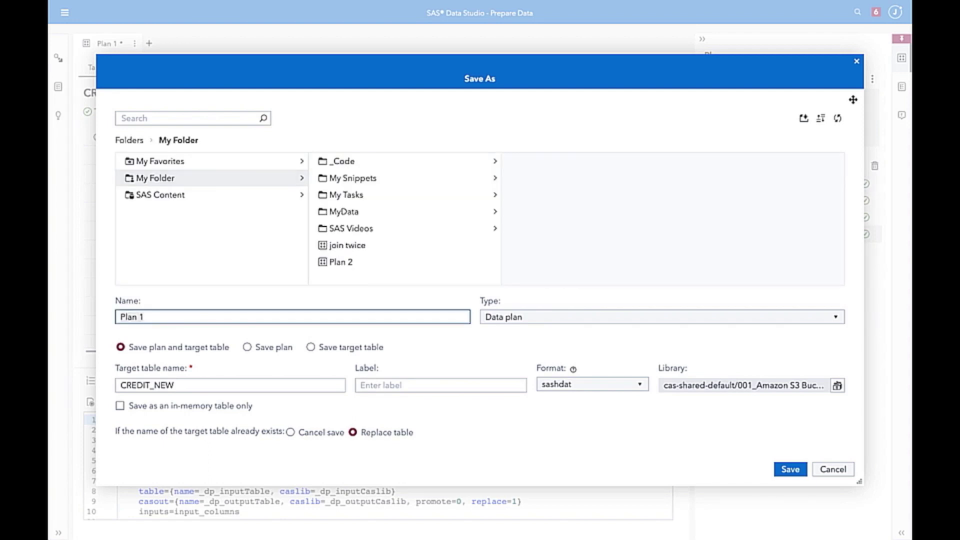
pyautogui.click(596, 387)
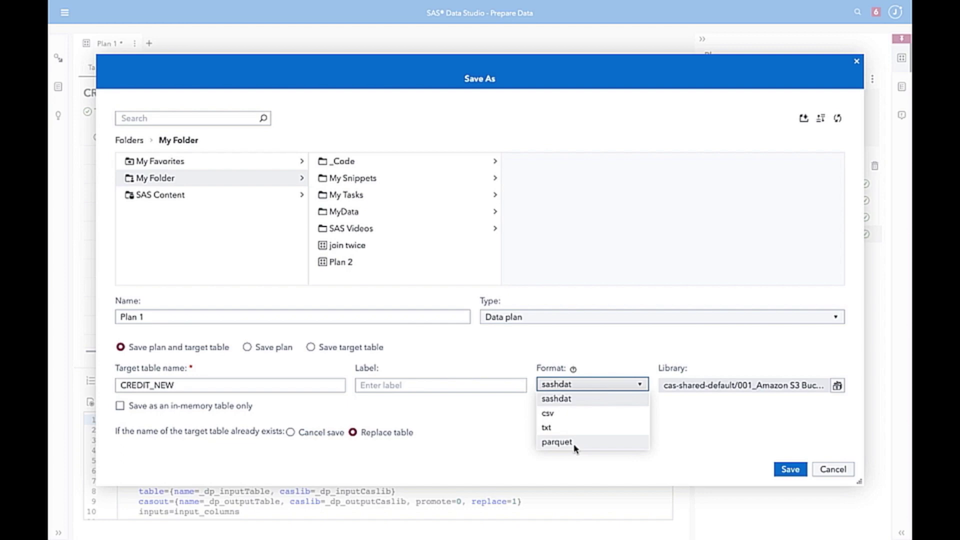
pyautogui.click(571, 442)
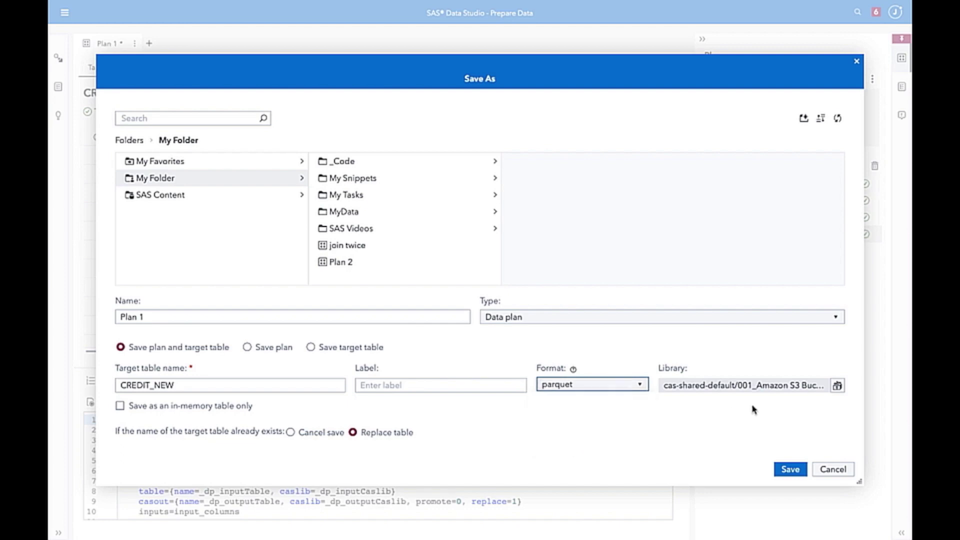
pyautogui.click(791, 469)
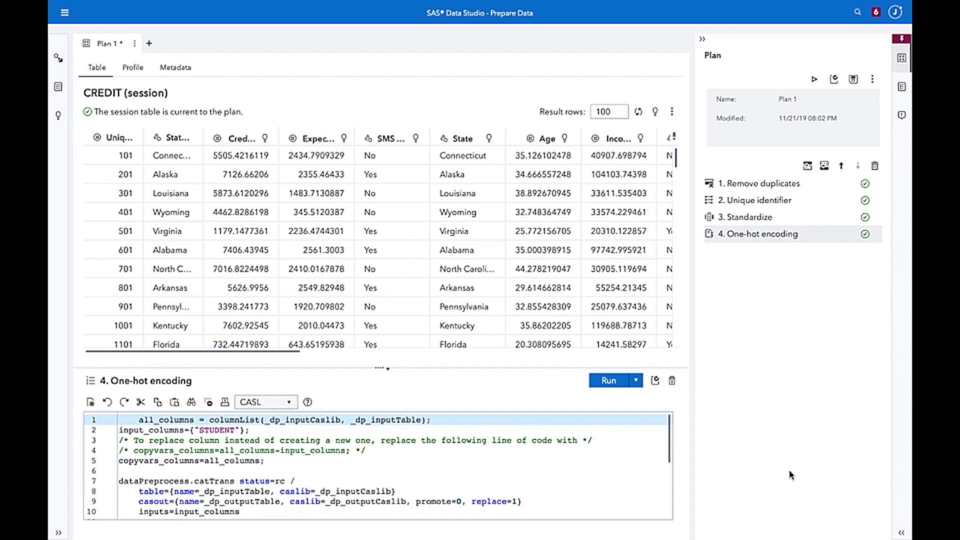
# Create a new job from Plan 1, keeping the default job name
pyautogui.click(872, 81)
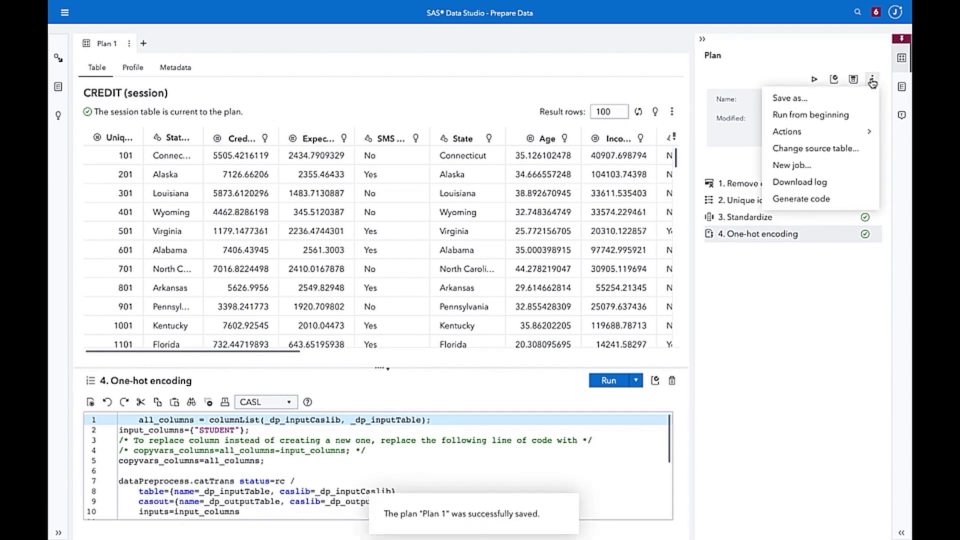
pyautogui.click(829, 166)
pyautogui.click(553, 361)
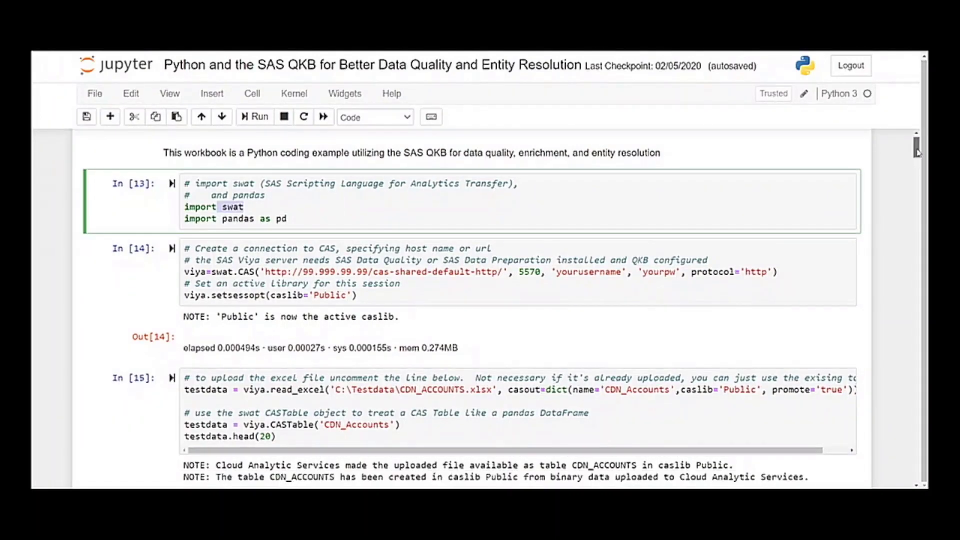
pyautogui.moveTo(915, 150); pyautogui.dragTo(916, 256)
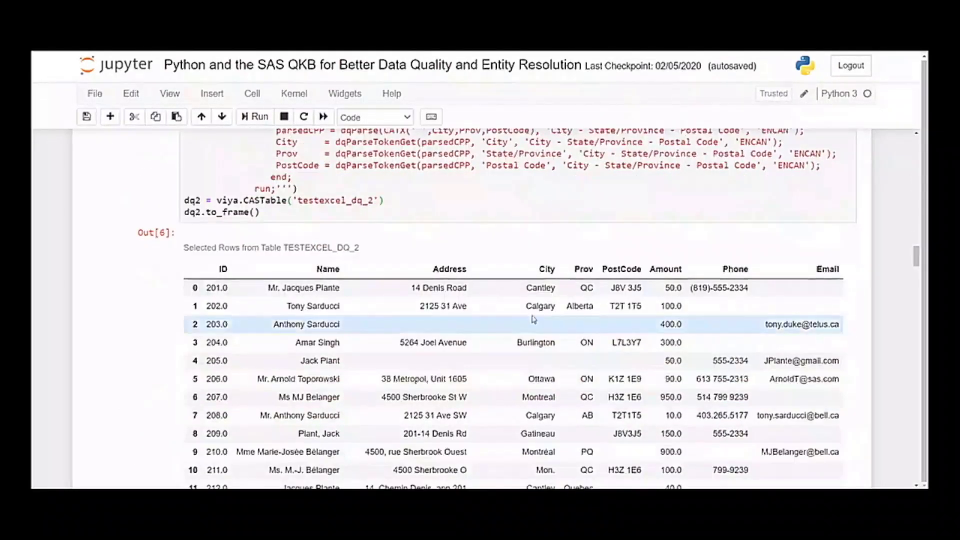
pyautogui.moveTo(915, 257); pyautogui.dragTo(916, 296)
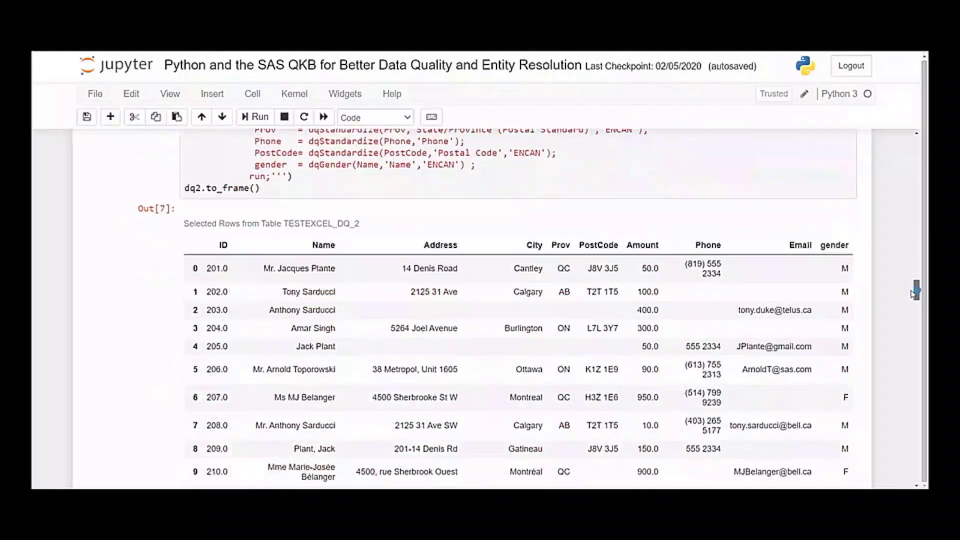
pyautogui.scroll(-3, 593, 292)
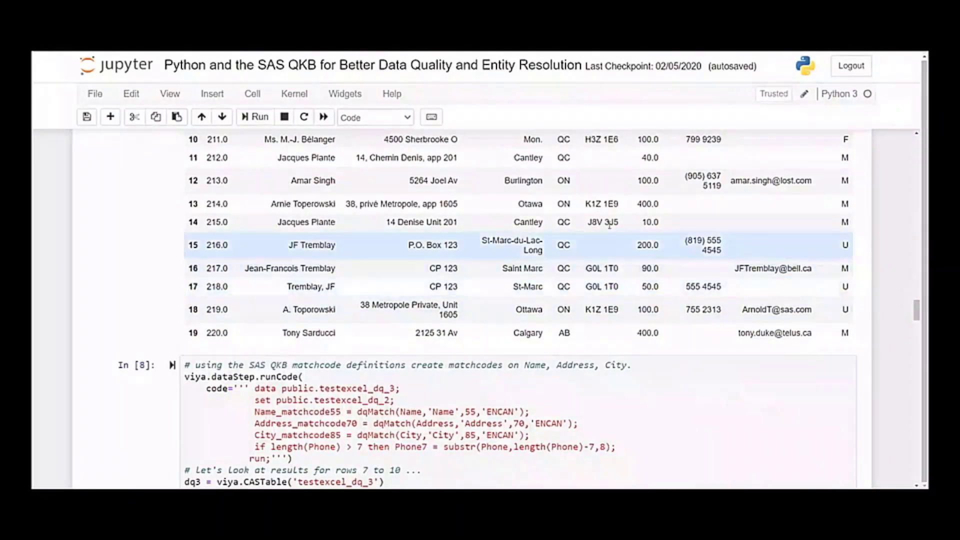
pyautogui.scroll(-1, 922, 314)
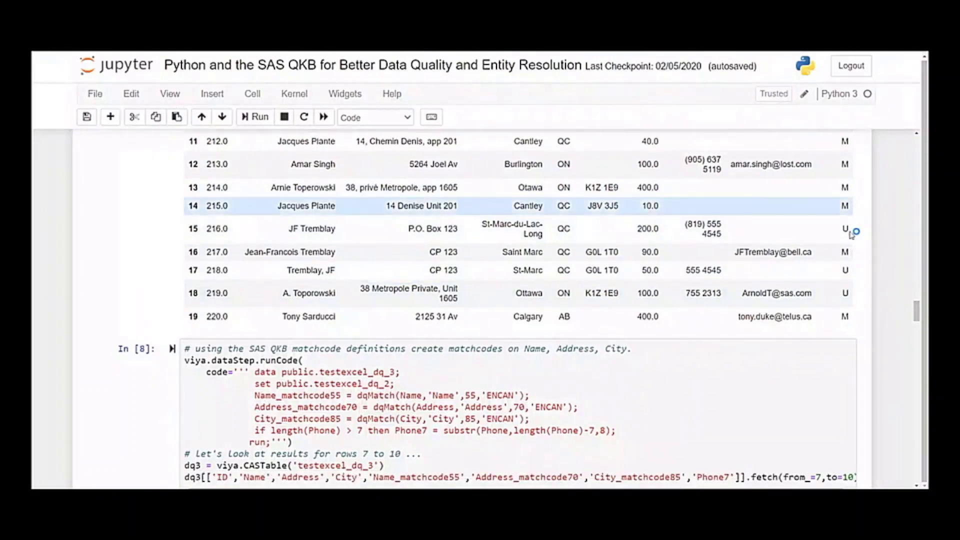
pyautogui.scroll(-1, 922, 322)
pyautogui.scroll(-3, 919, 319)
pyautogui.scroll(-5, 920, 318)
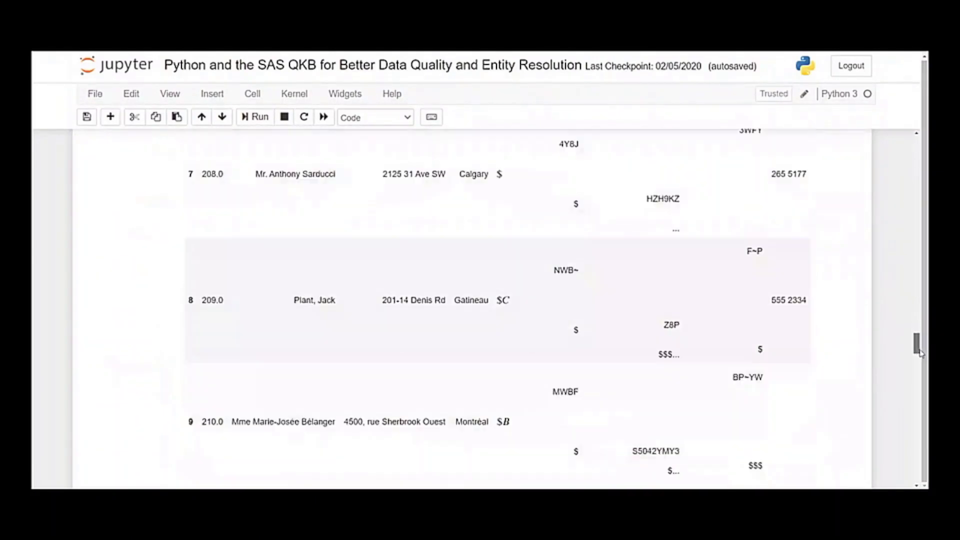
pyautogui.scroll(-10, 663, 268)
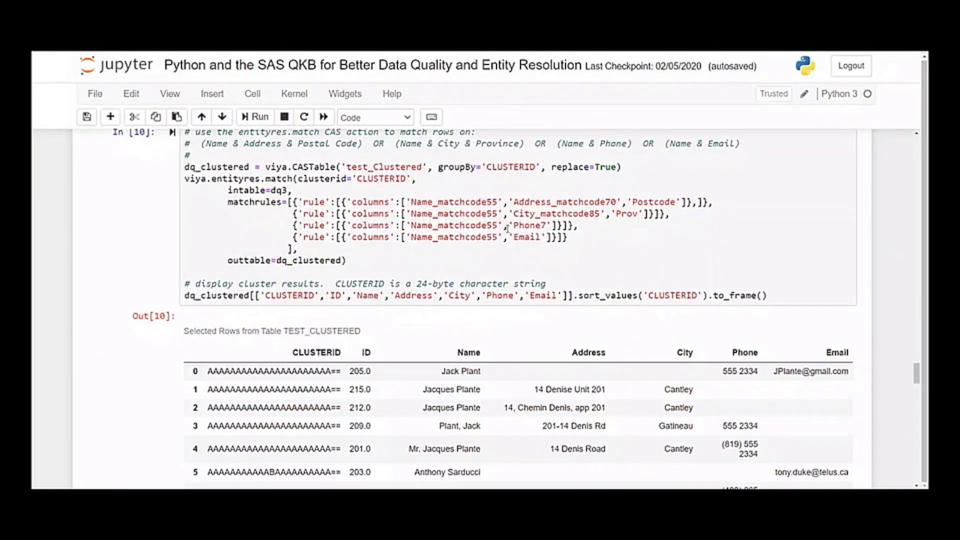
pyautogui.scroll(-4, 921, 382)
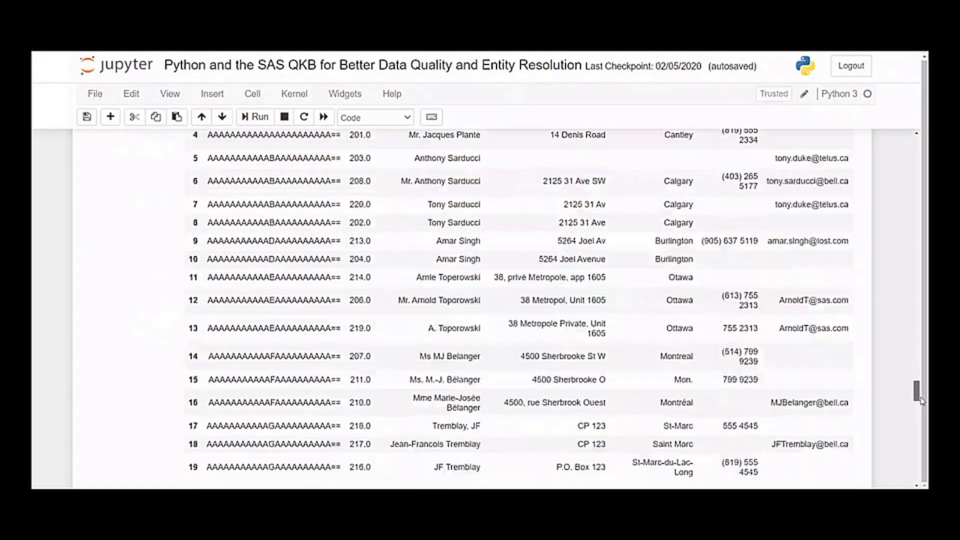
pyautogui.moveTo(921, 401); pyautogui.dragTo(920, 423)
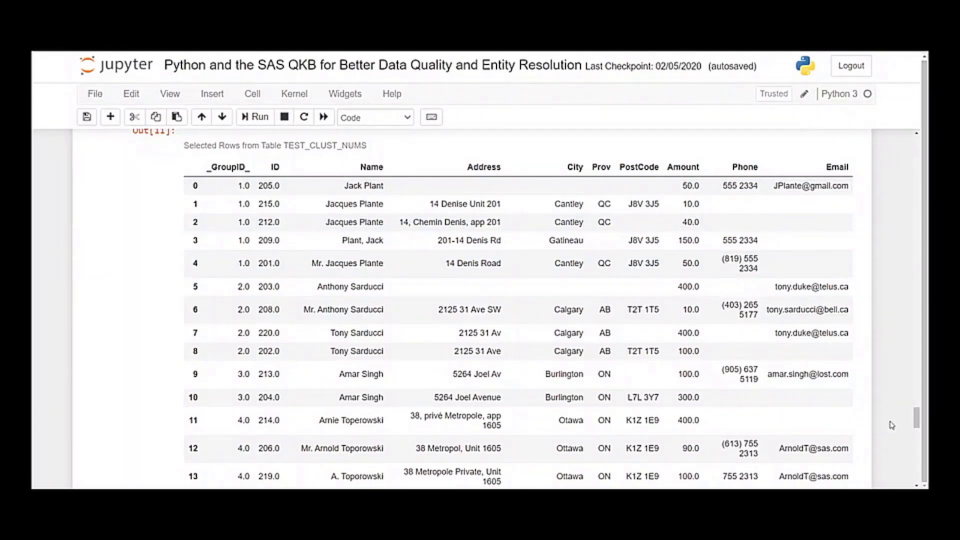
# Scroll through the notebook output to the Out[12] TEST_DONE table
pyautogui.click(834, 449)
pyautogui.moveTo(916, 420); pyautogui.dragTo(917, 478)
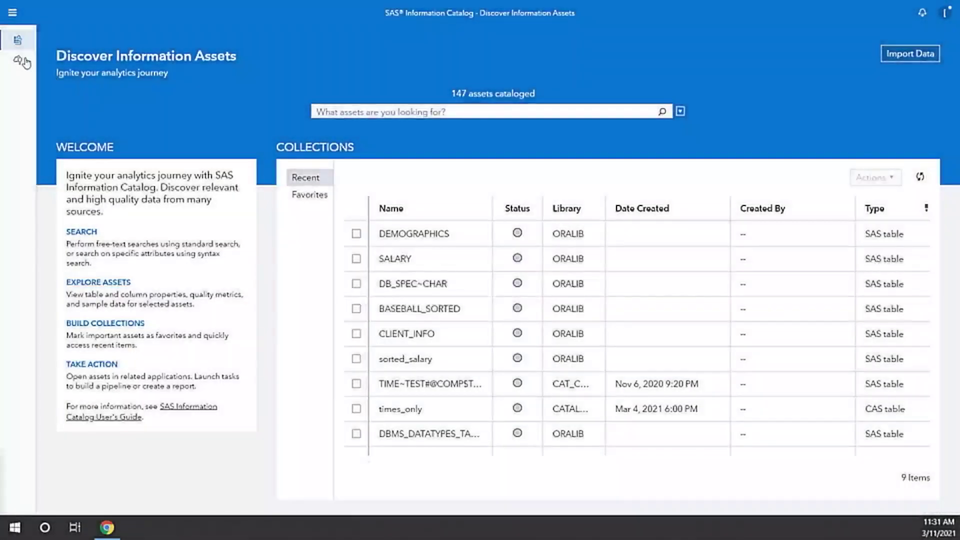
pyautogui.click(22, 61)
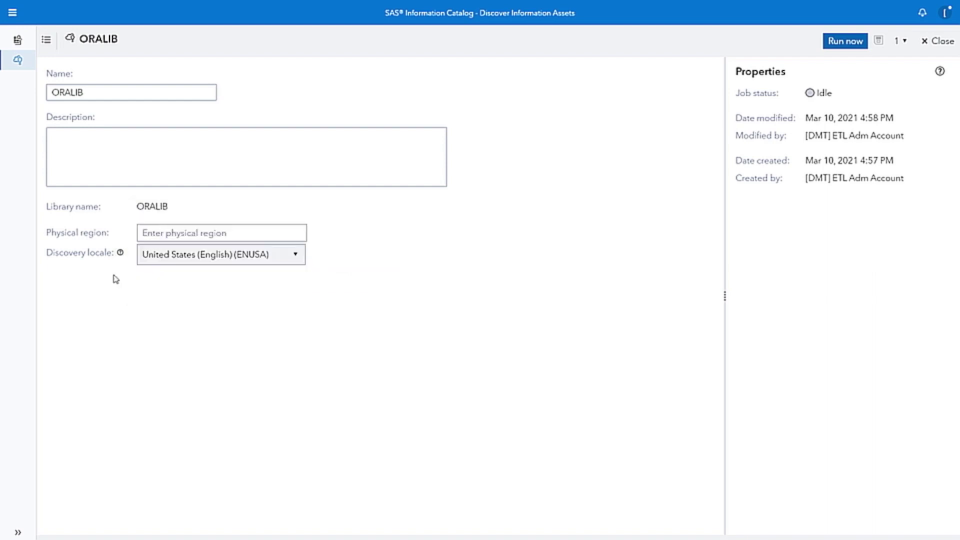
pyautogui.click(154, 262)
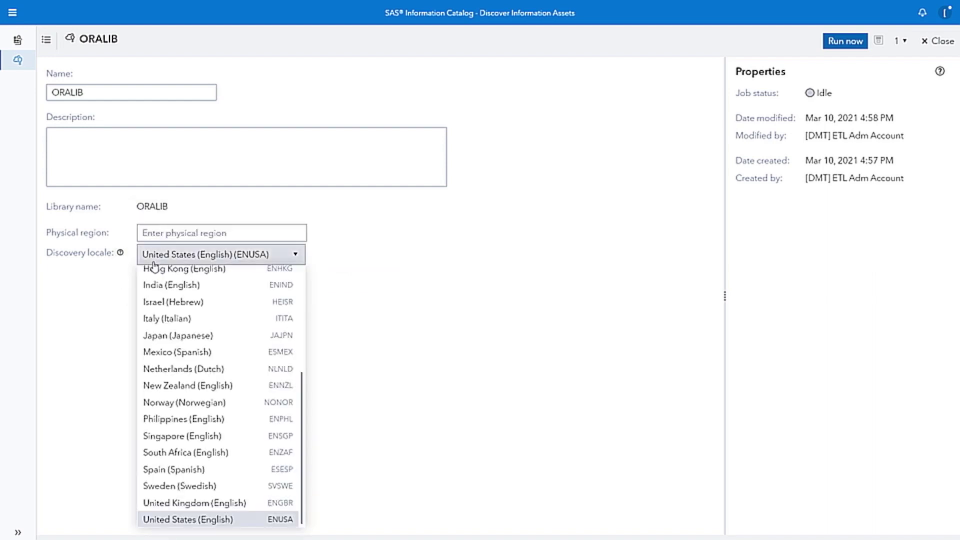
pyautogui.click(154, 263)
pyautogui.click(18, 42)
pyautogui.click(341, 111)
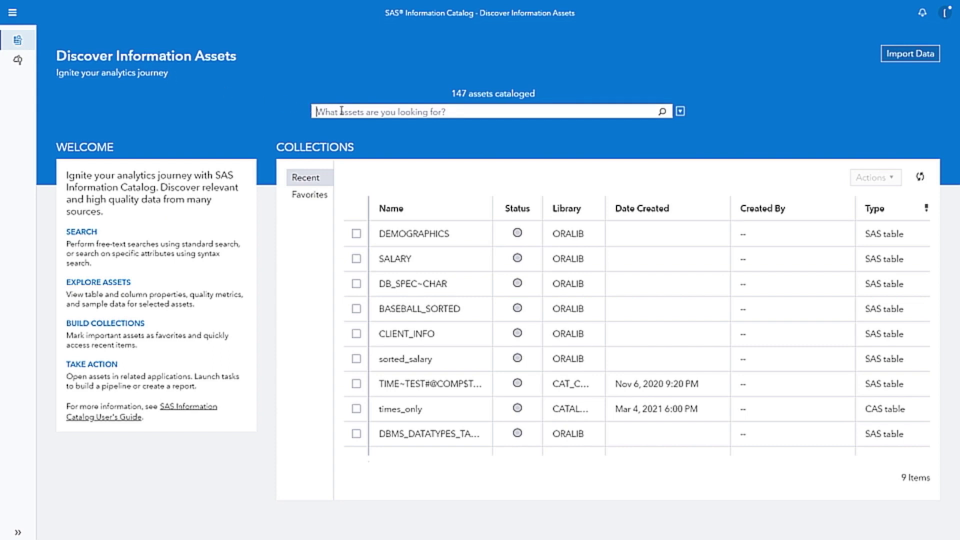
pyautogui.write('demographics')
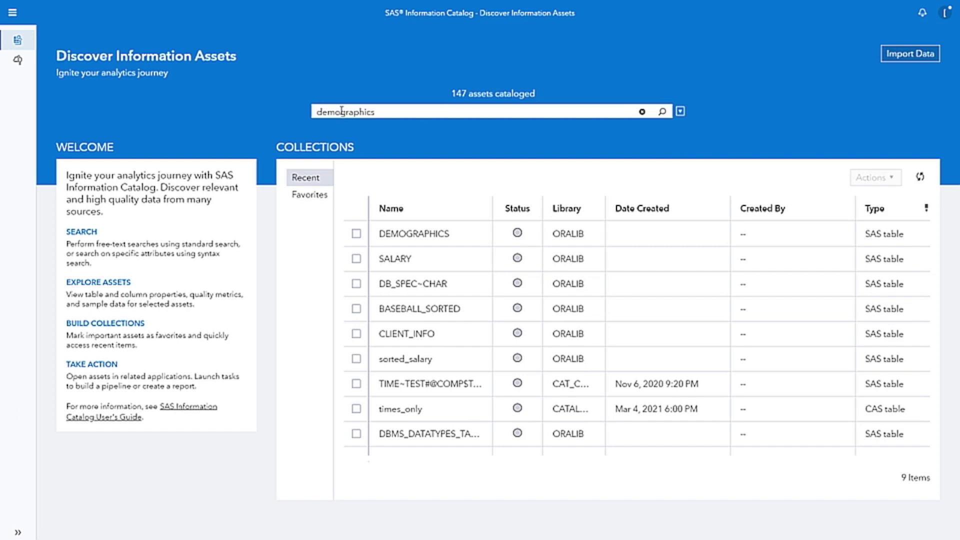
# Open the DEMOGRAPHICS table, check its sensitive columns, and view its Column Analysis
pyautogui.press('Return')
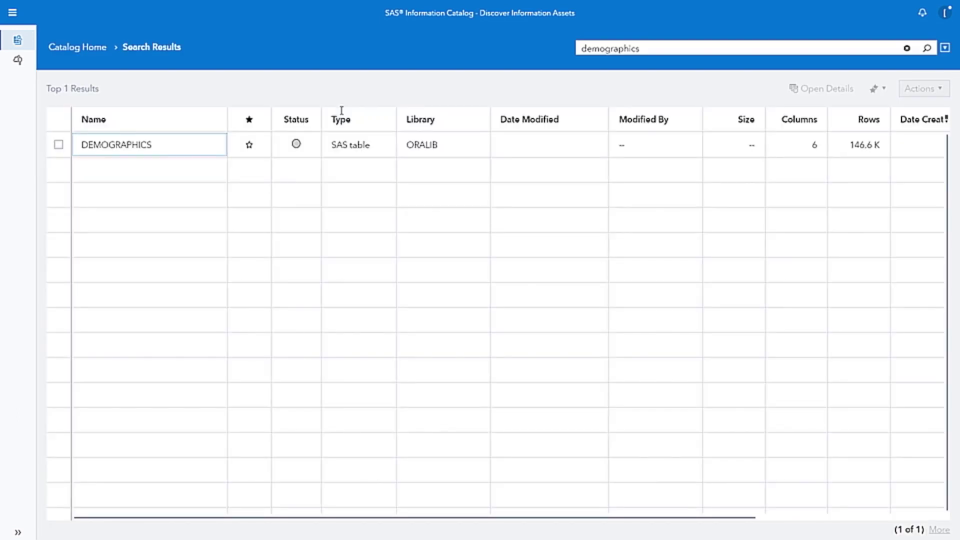
pyautogui.click(147, 145)
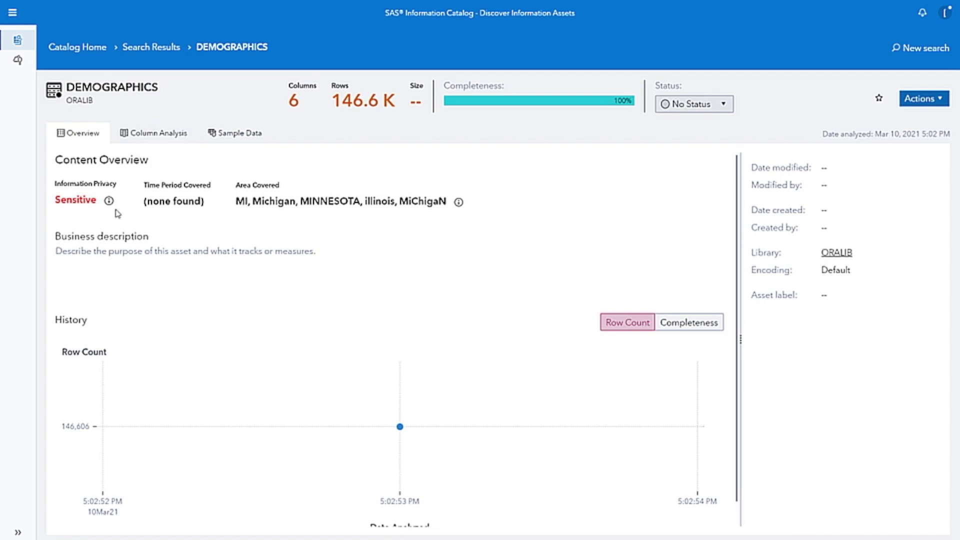
pyautogui.click(107, 202)
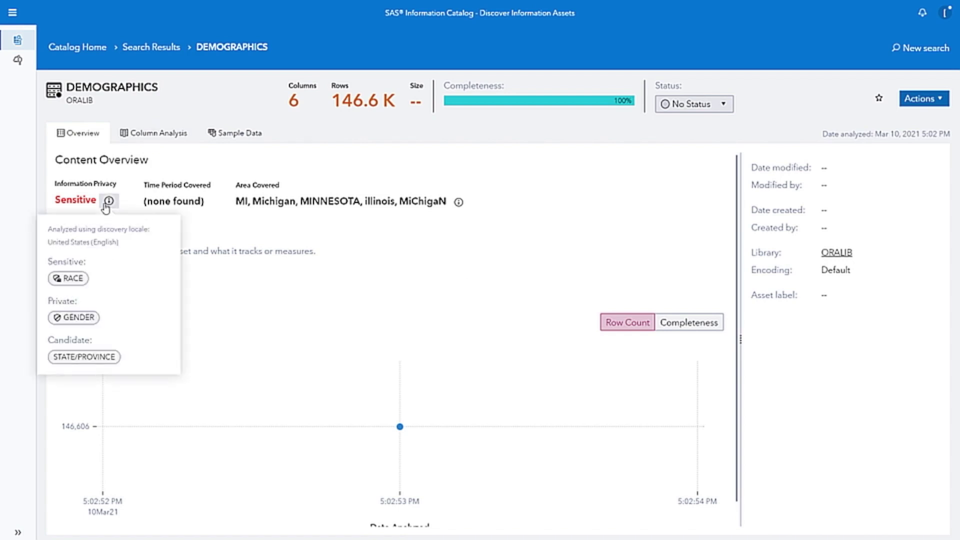
pyautogui.click(154, 134)
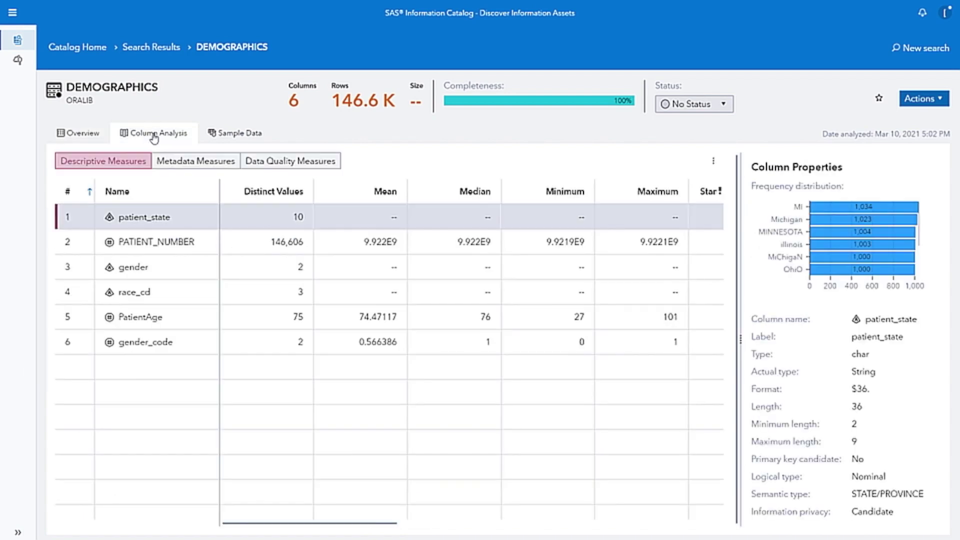
# View column graphs for race_cd (Sensitive RACE), then gender (Private GENDER, 5,654 mismatches)
pyautogui.doubleClick(147, 293)
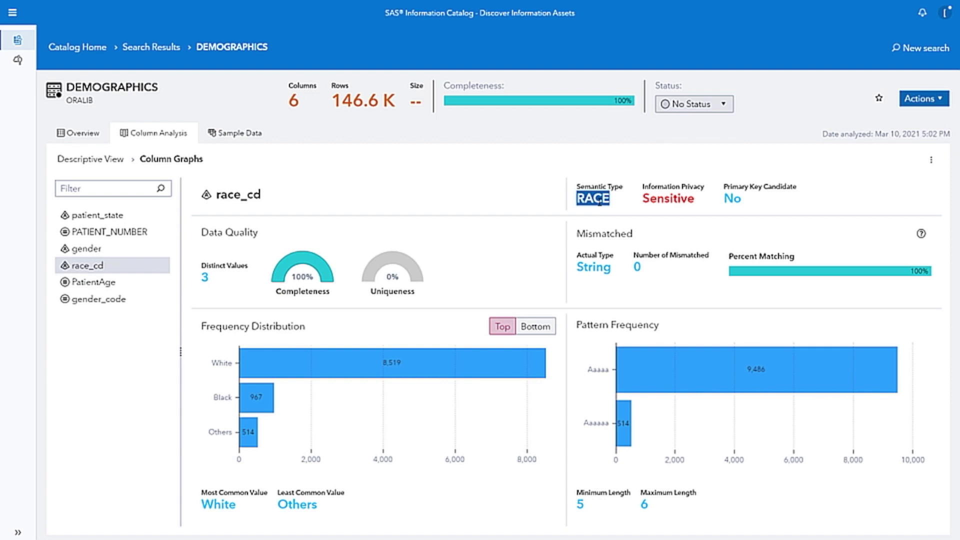
pyautogui.doubleClick(653, 195)
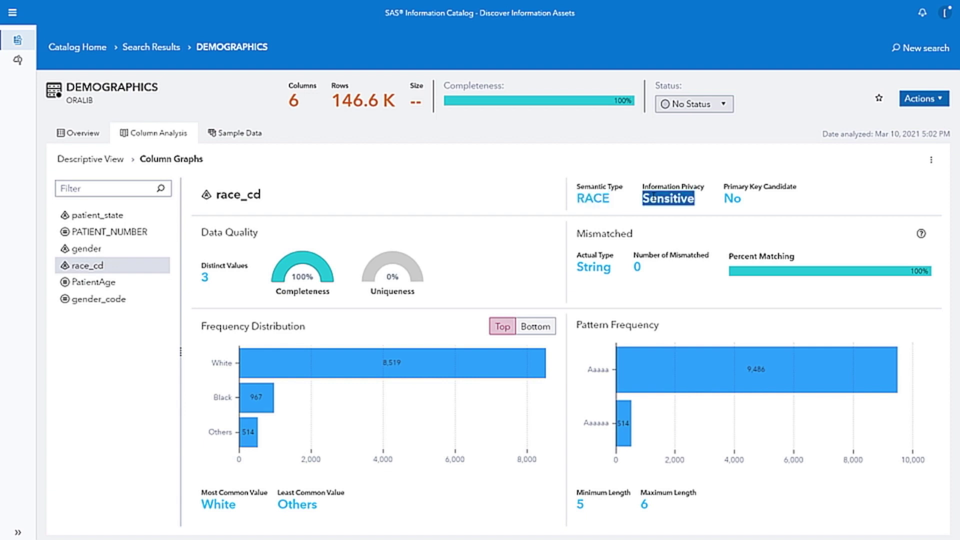
pyautogui.click(129, 248)
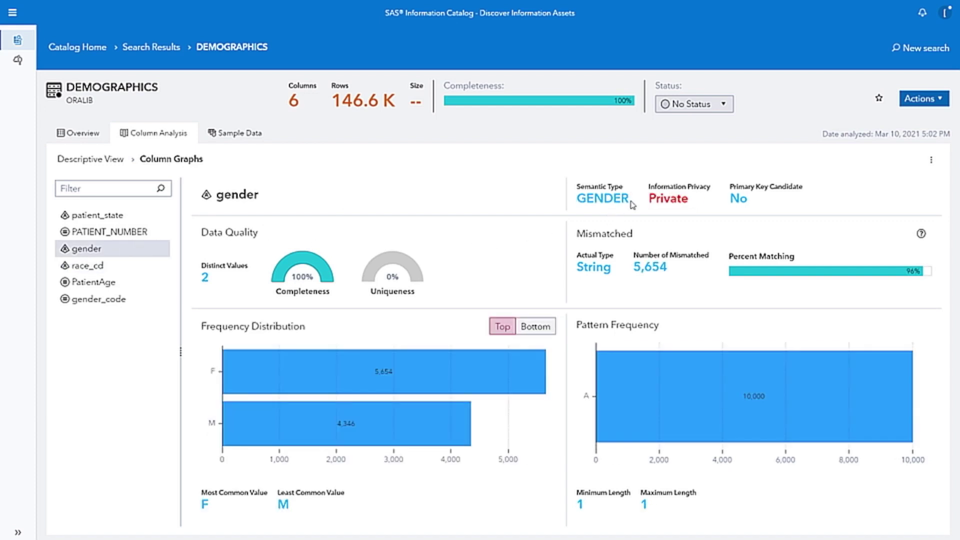